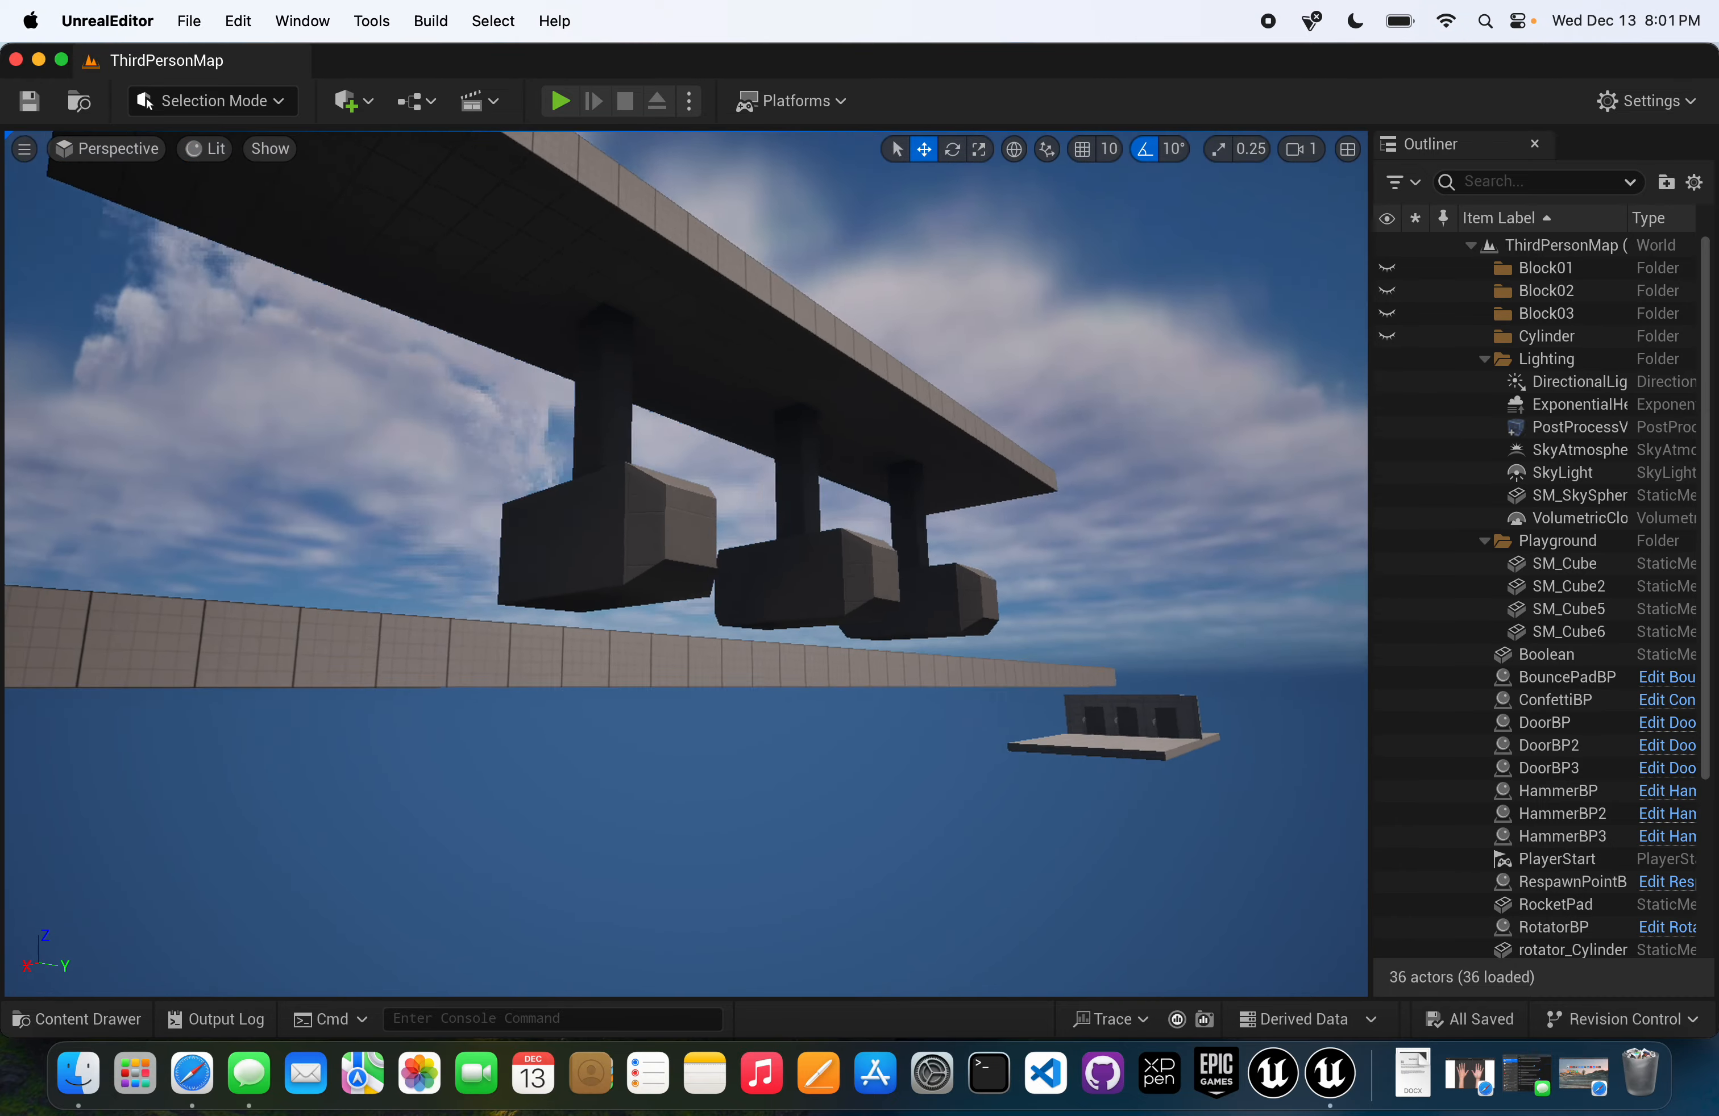
- Open the MainMenu level from the project's Content folder
{"action": "key", "text": "w"}
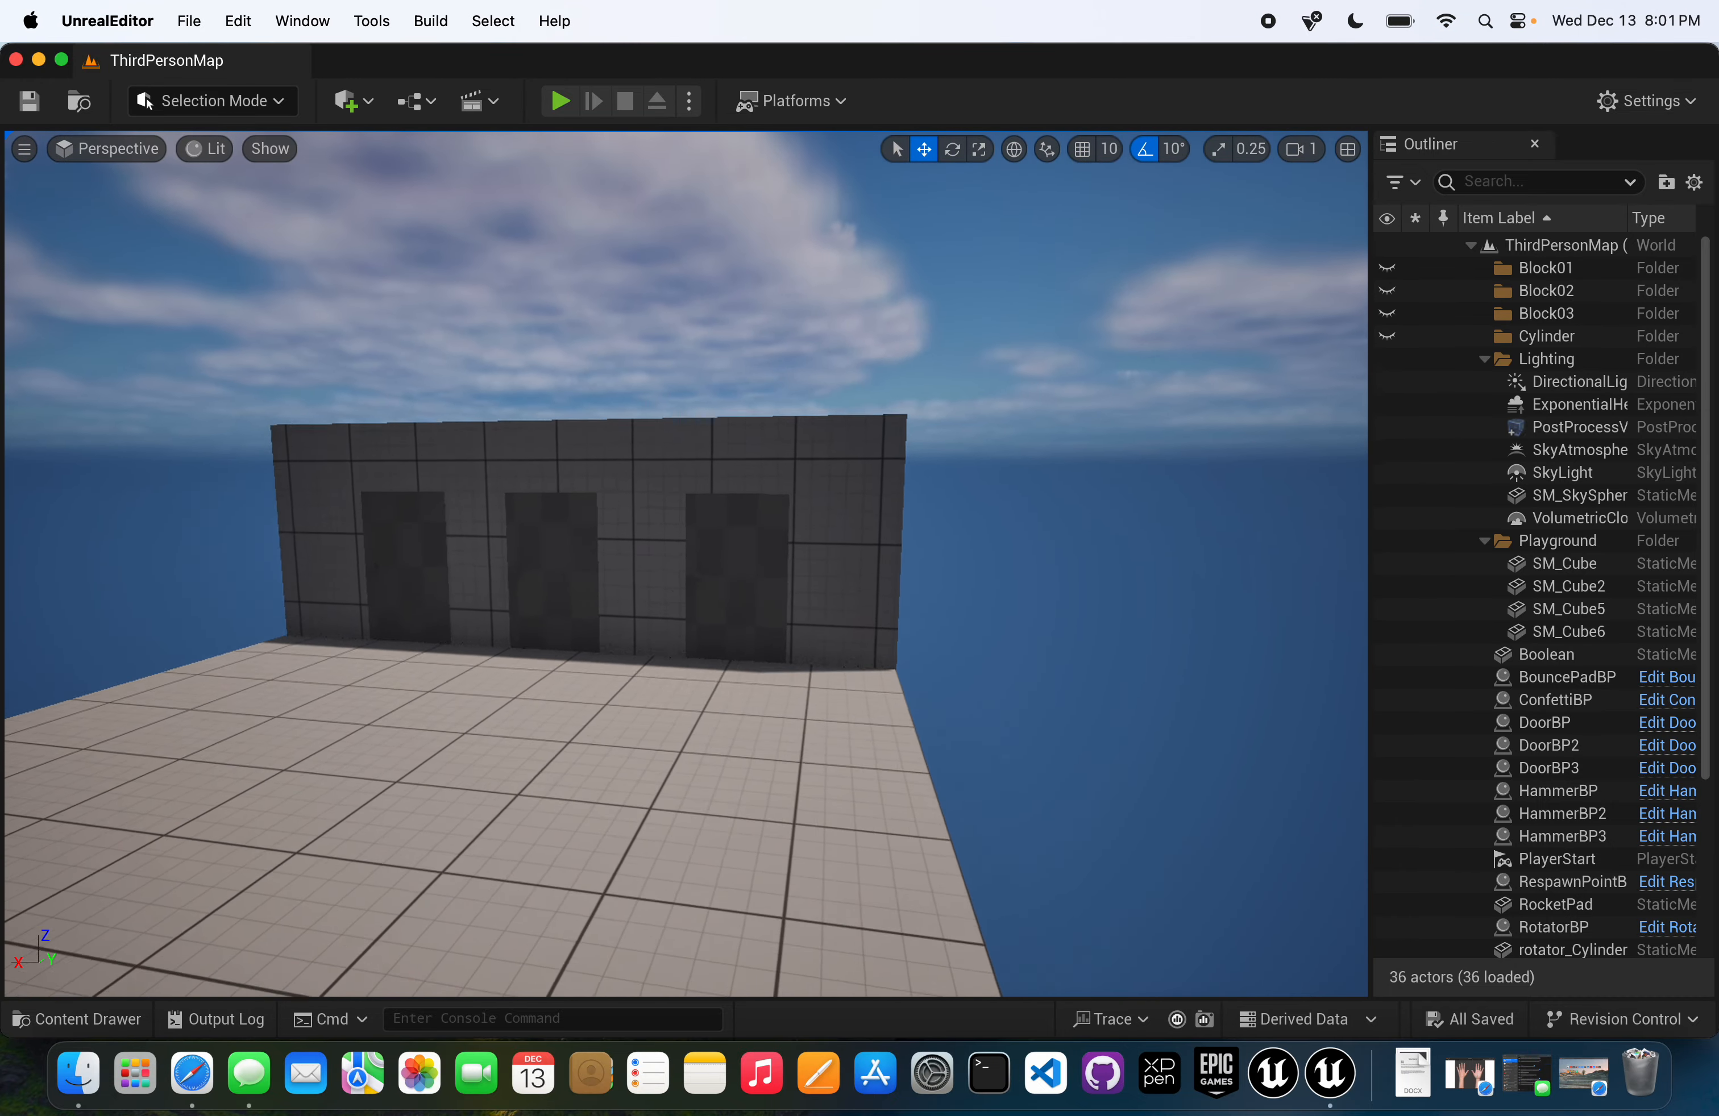
{"action": "key", "text": "s"}
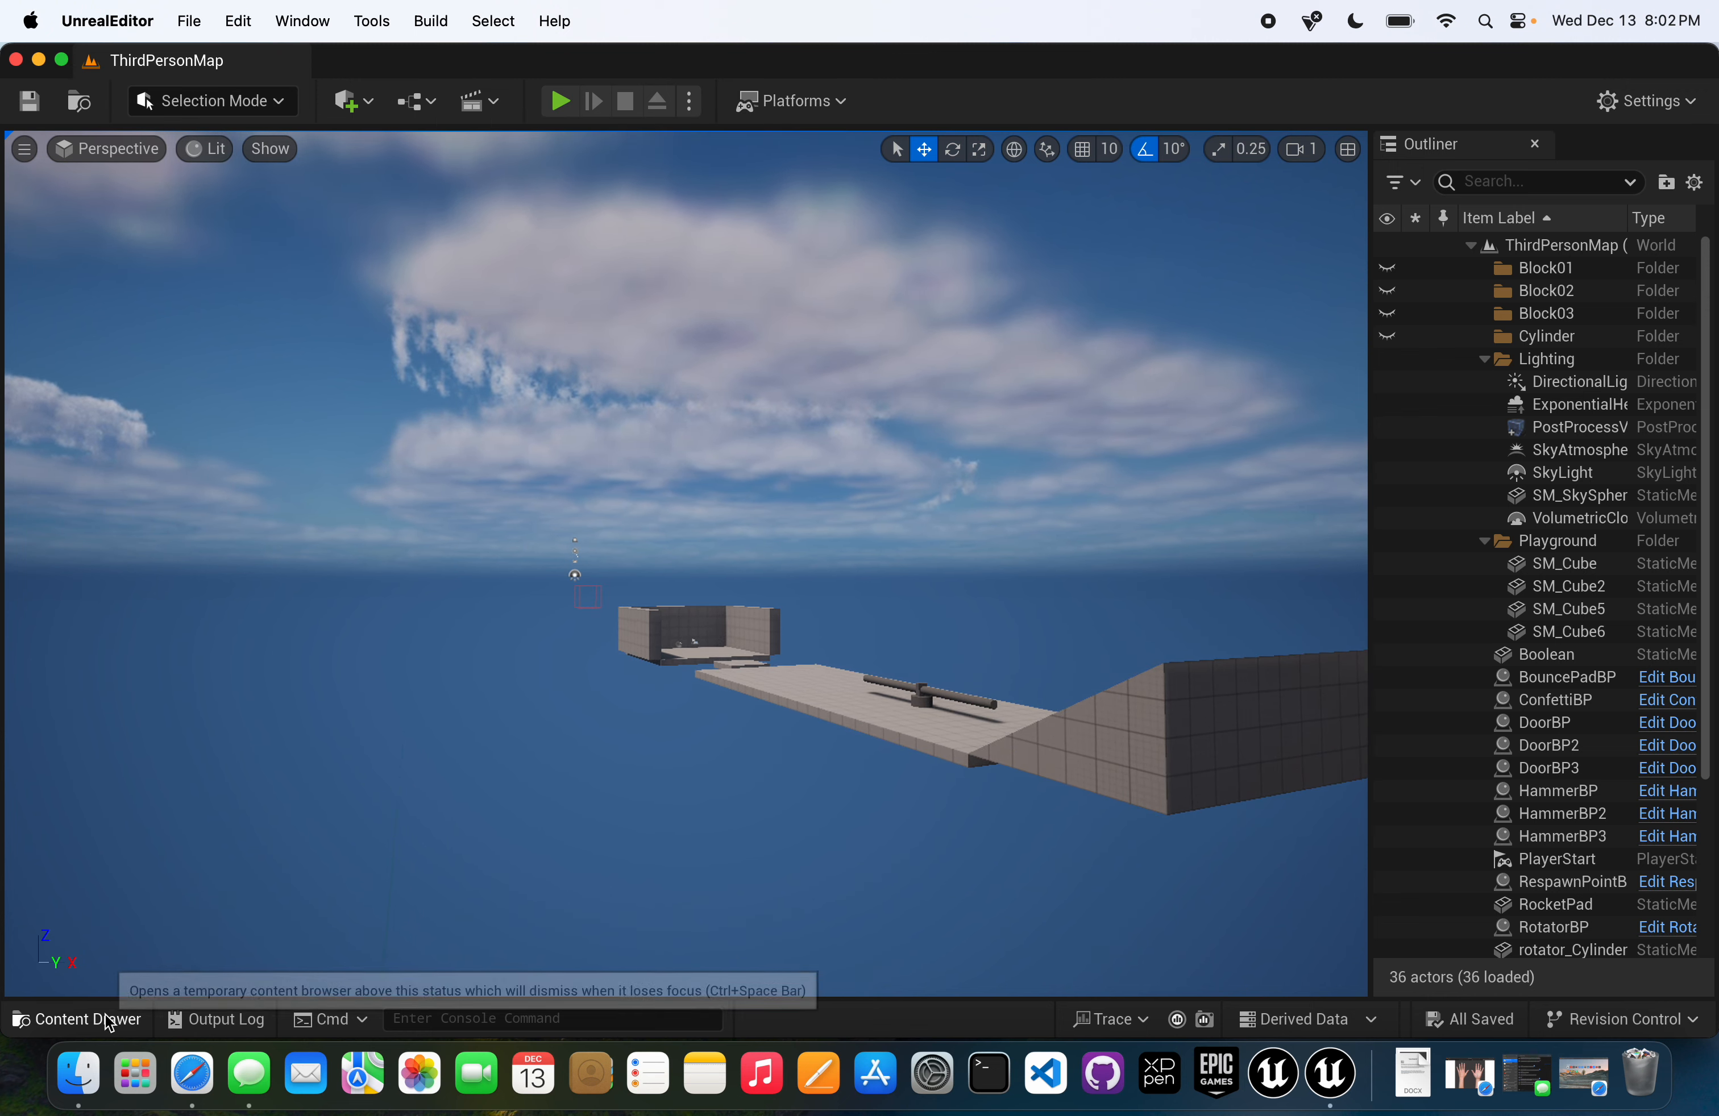
{"action": "left_click", "coordinate": [76, 1019]}
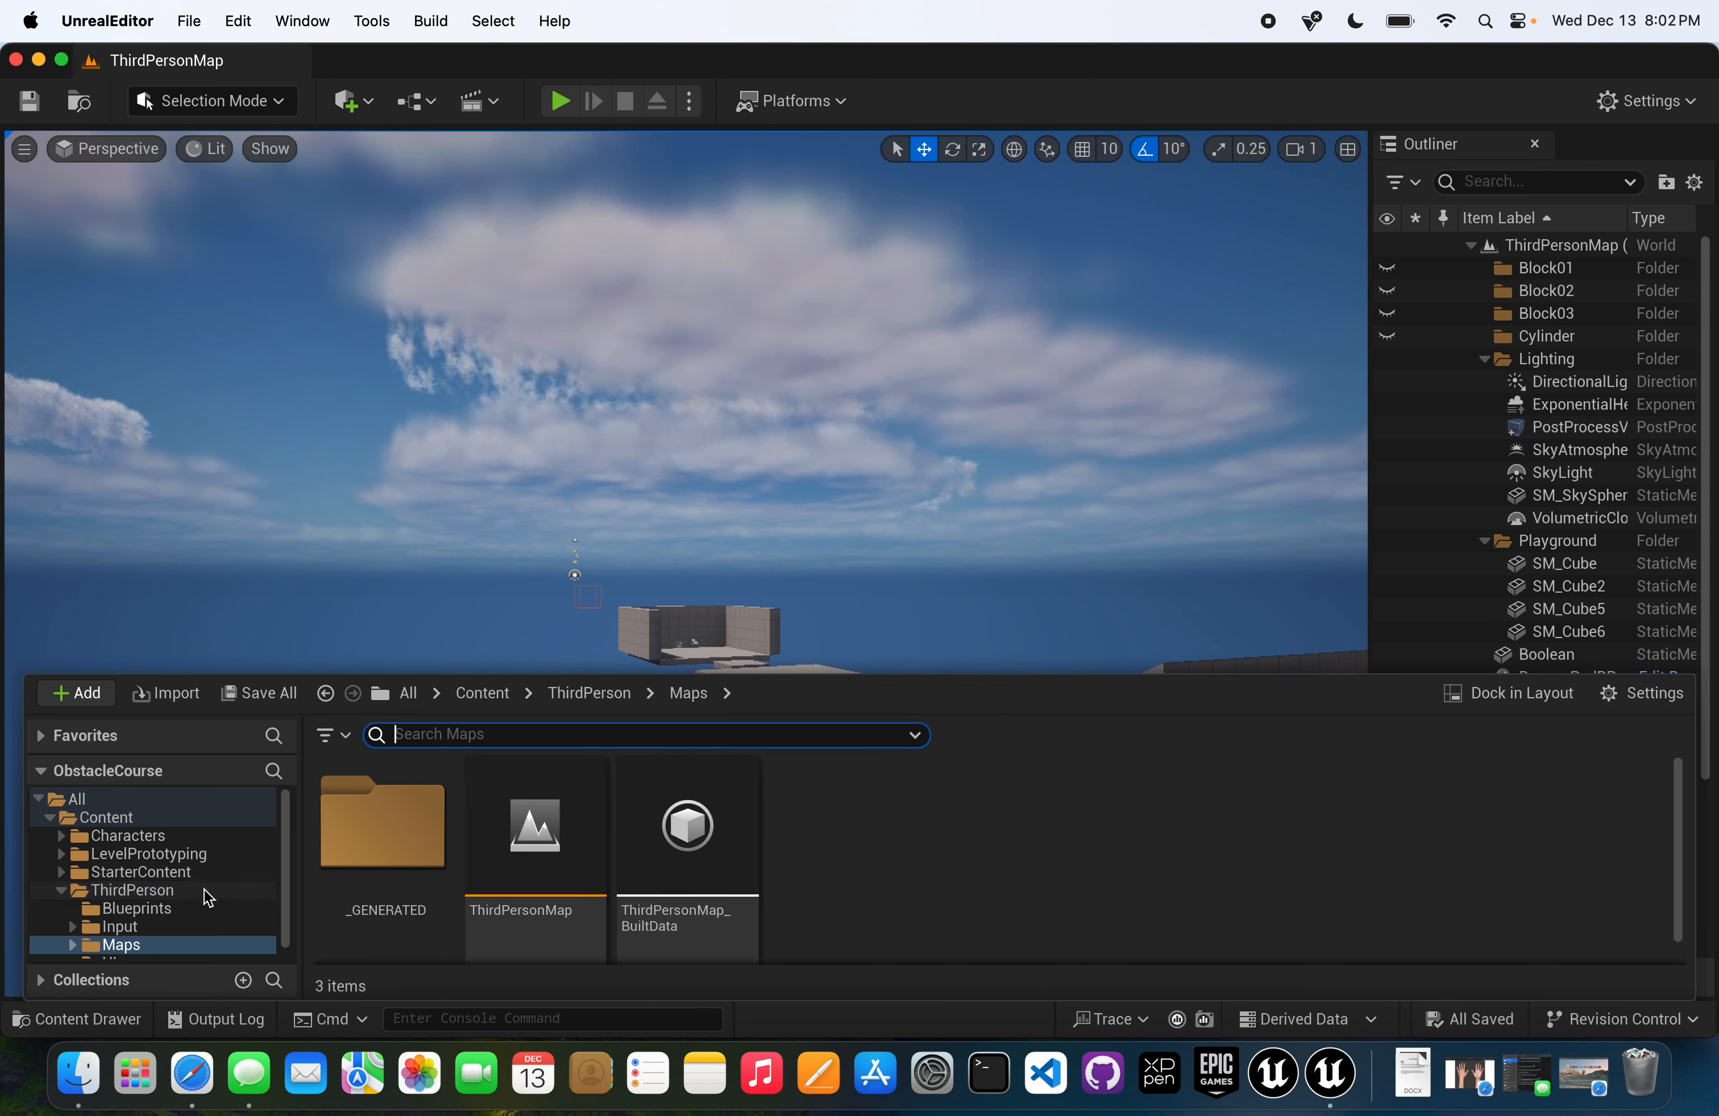
{"action": "left_click", "coordinate": [175, 825]}
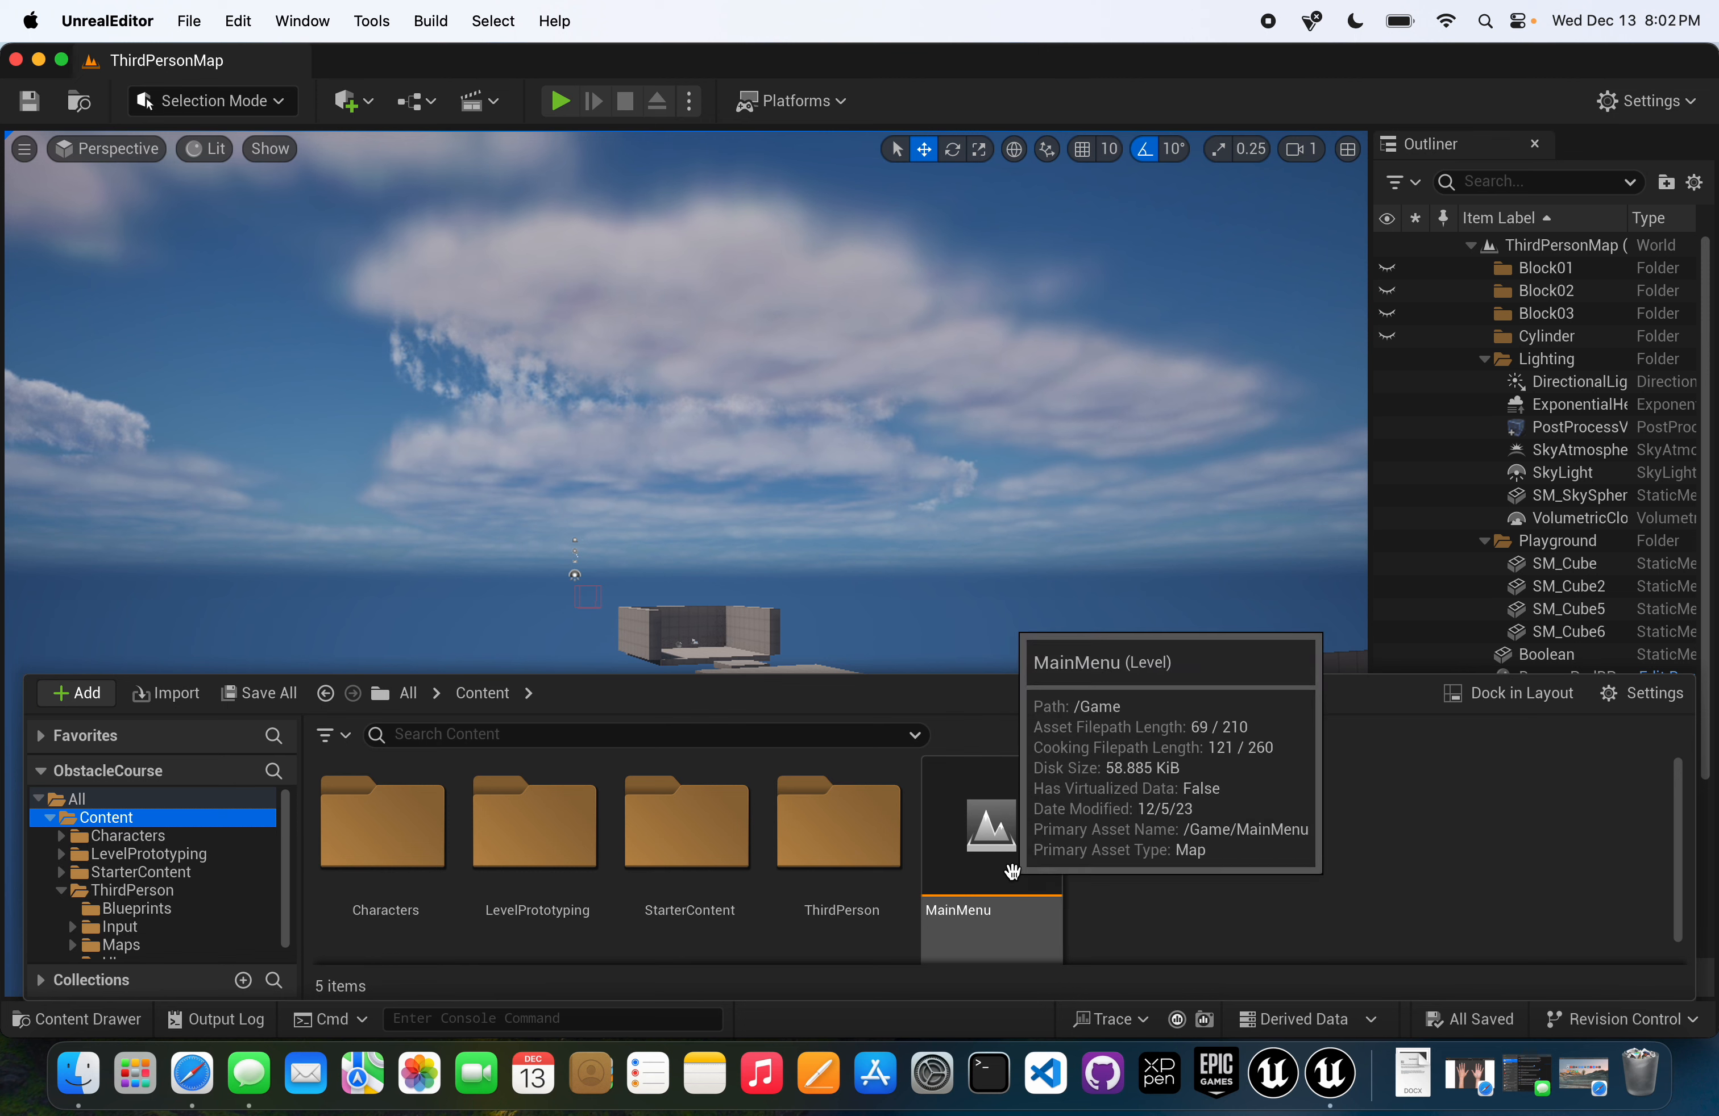
{"action": "double_click", "coordinate": [1051, 915]}
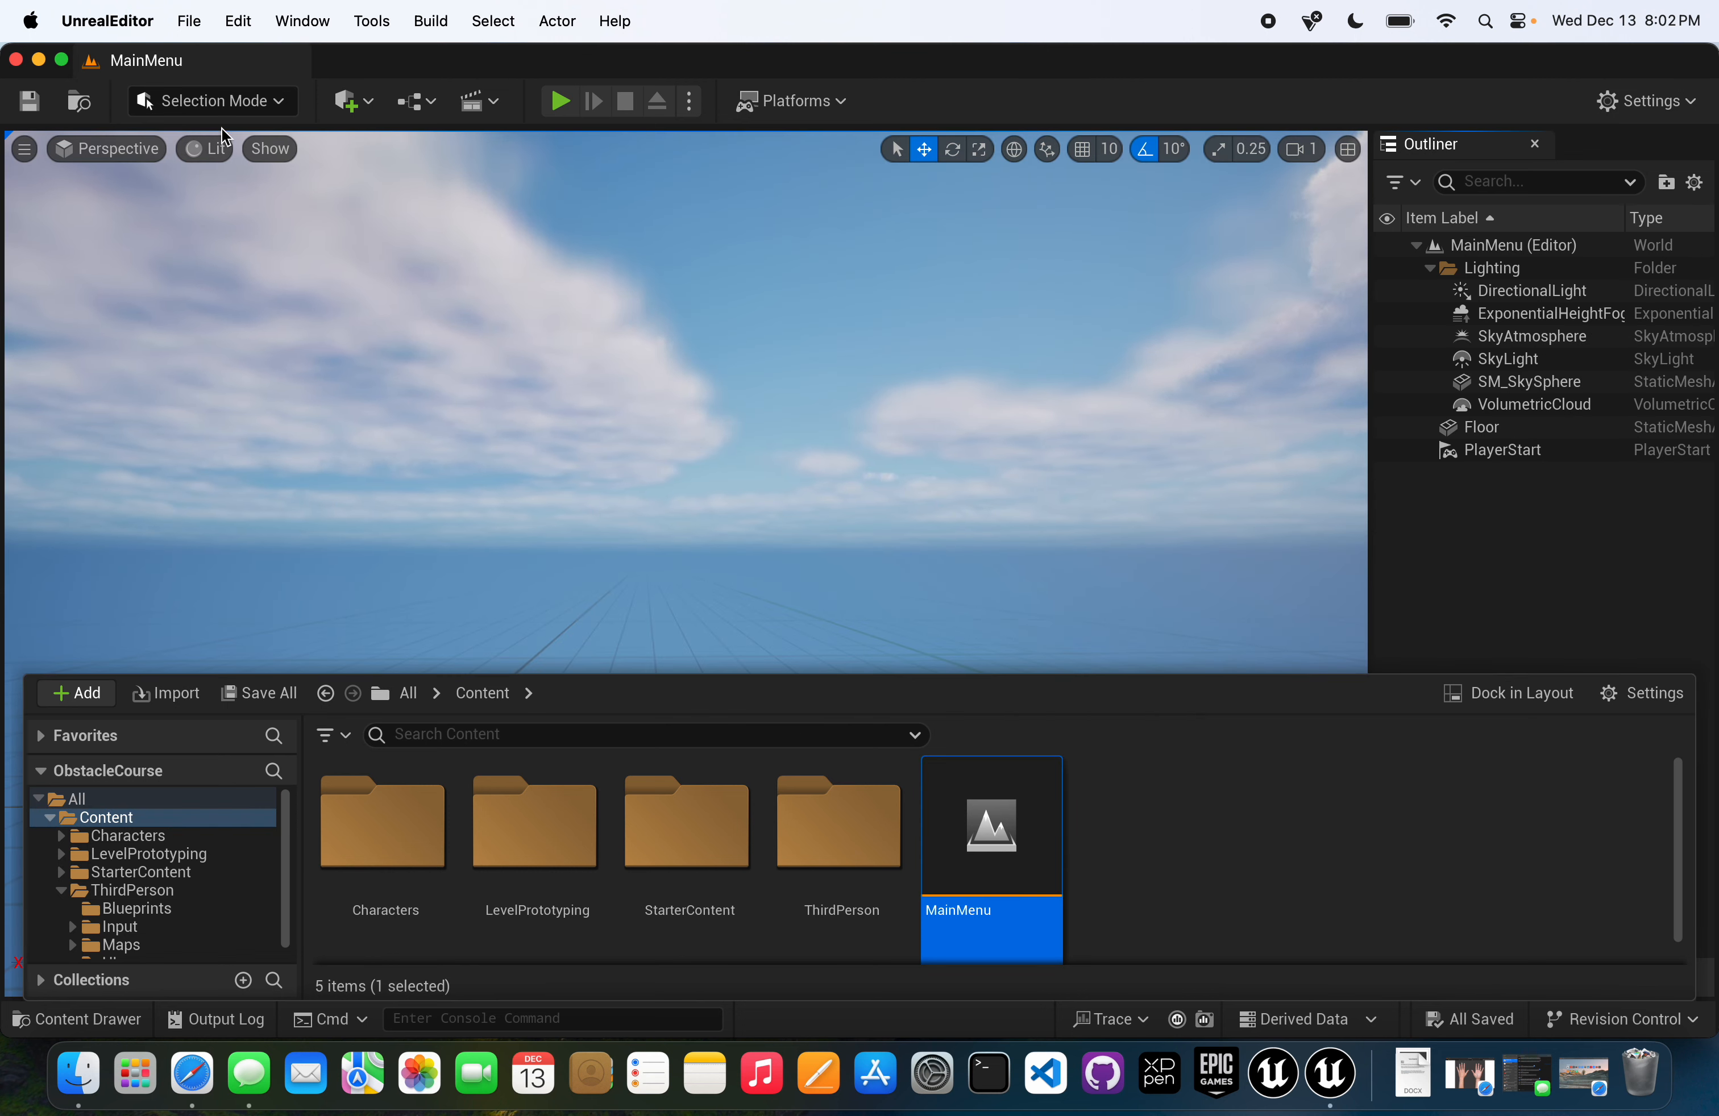
- Play the MainMenu level in the editor and start the game from its on-screen menu
{"action": "left_click", "coordinate": [560, 101]}
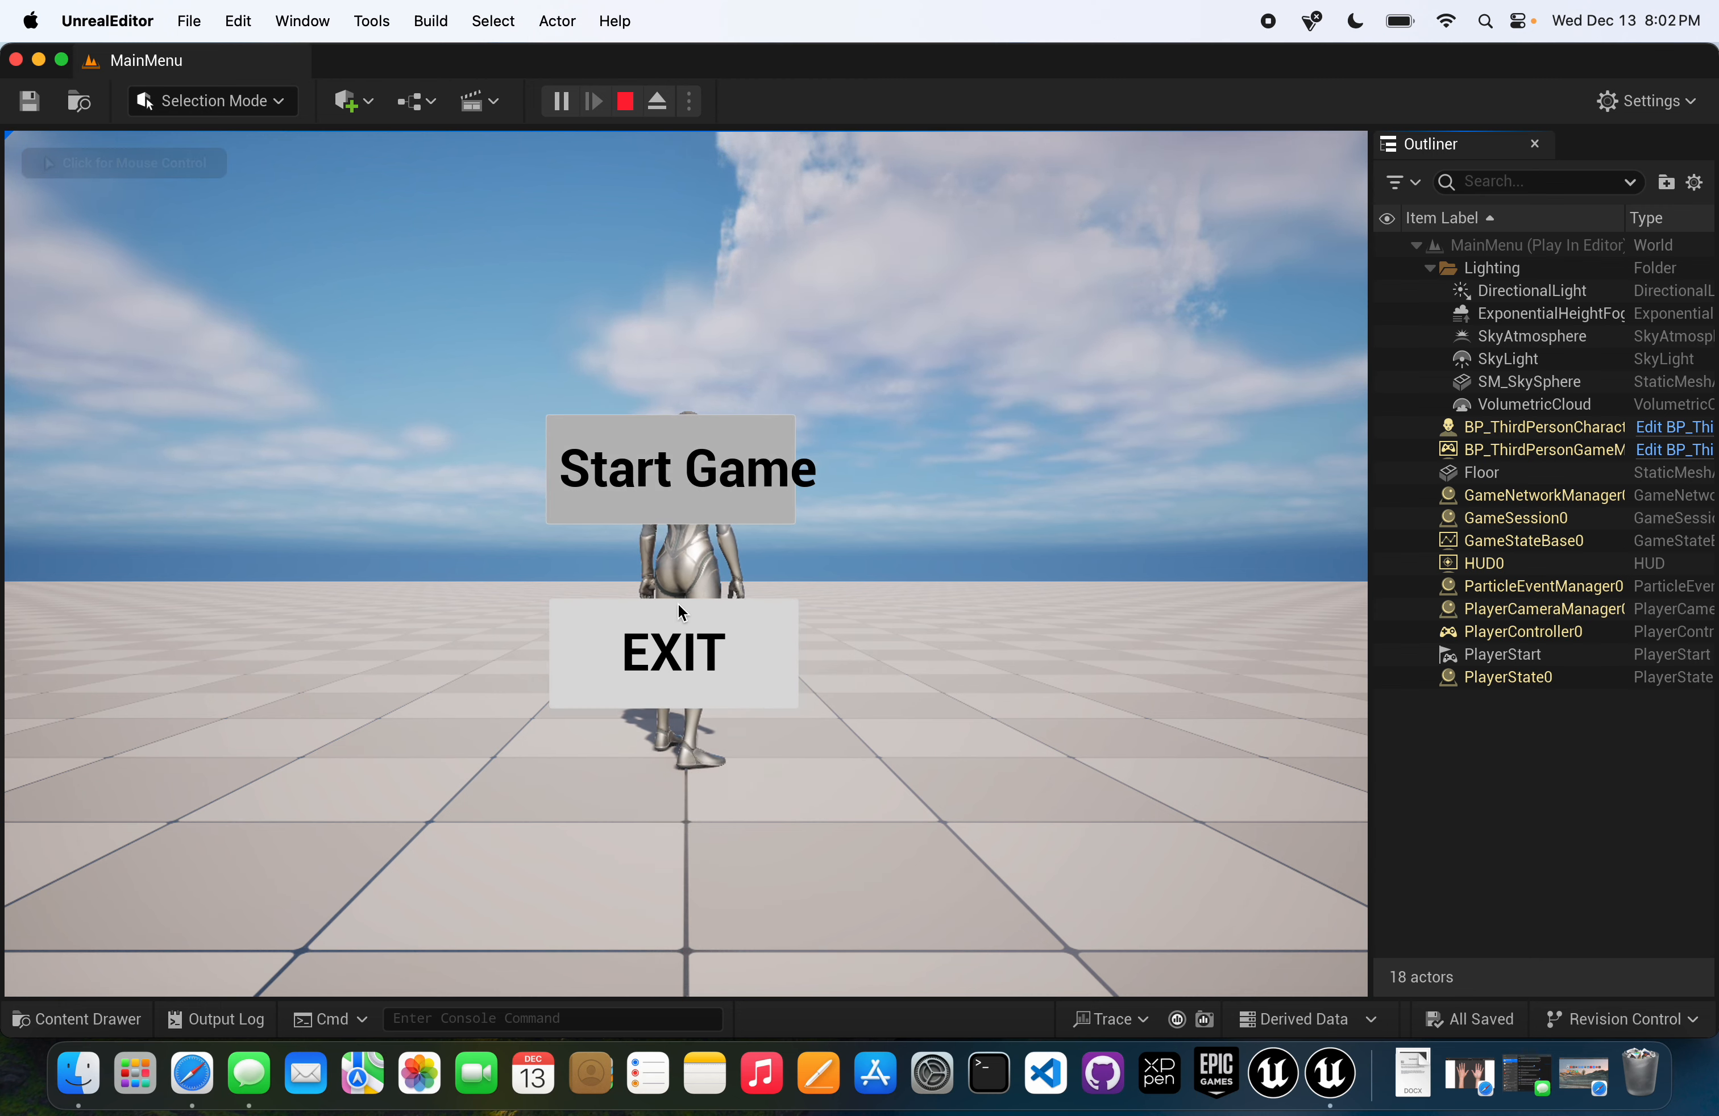
{"action": "left_click", "coordinate": [715, 495]}
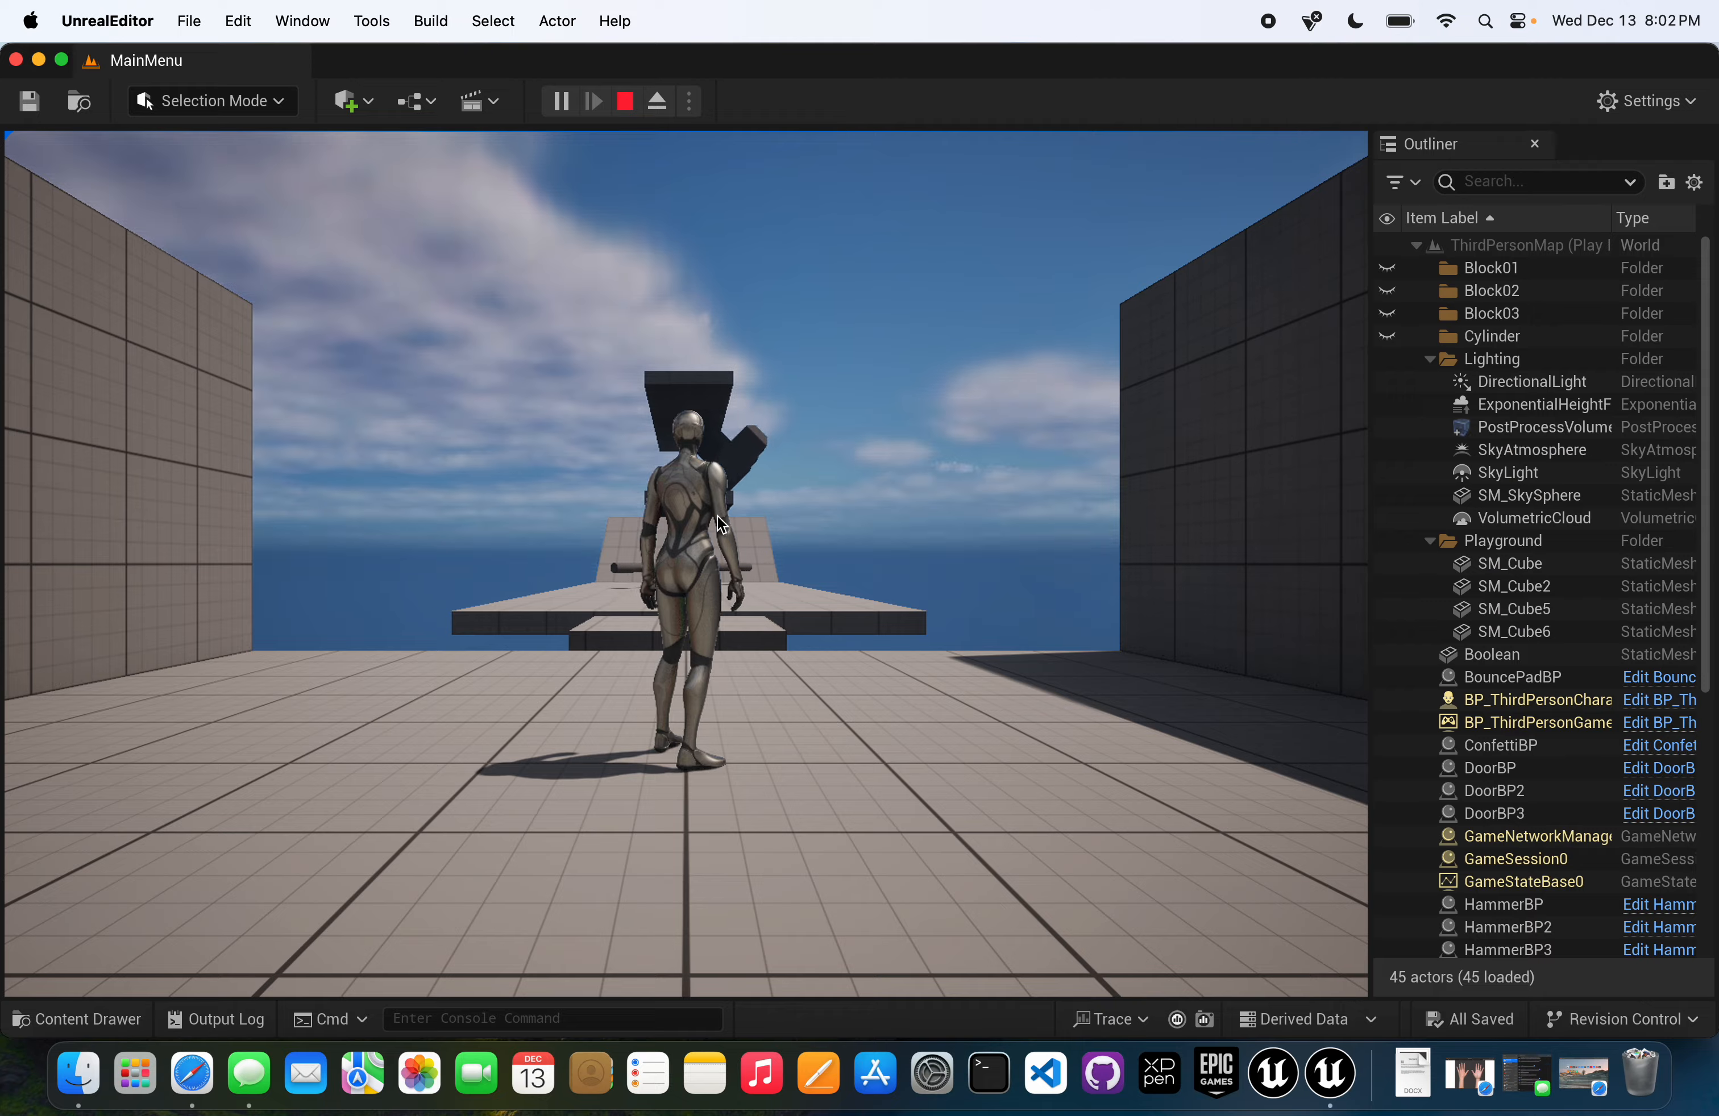
{"action": "left_click", "coordinate": [717, 516]}
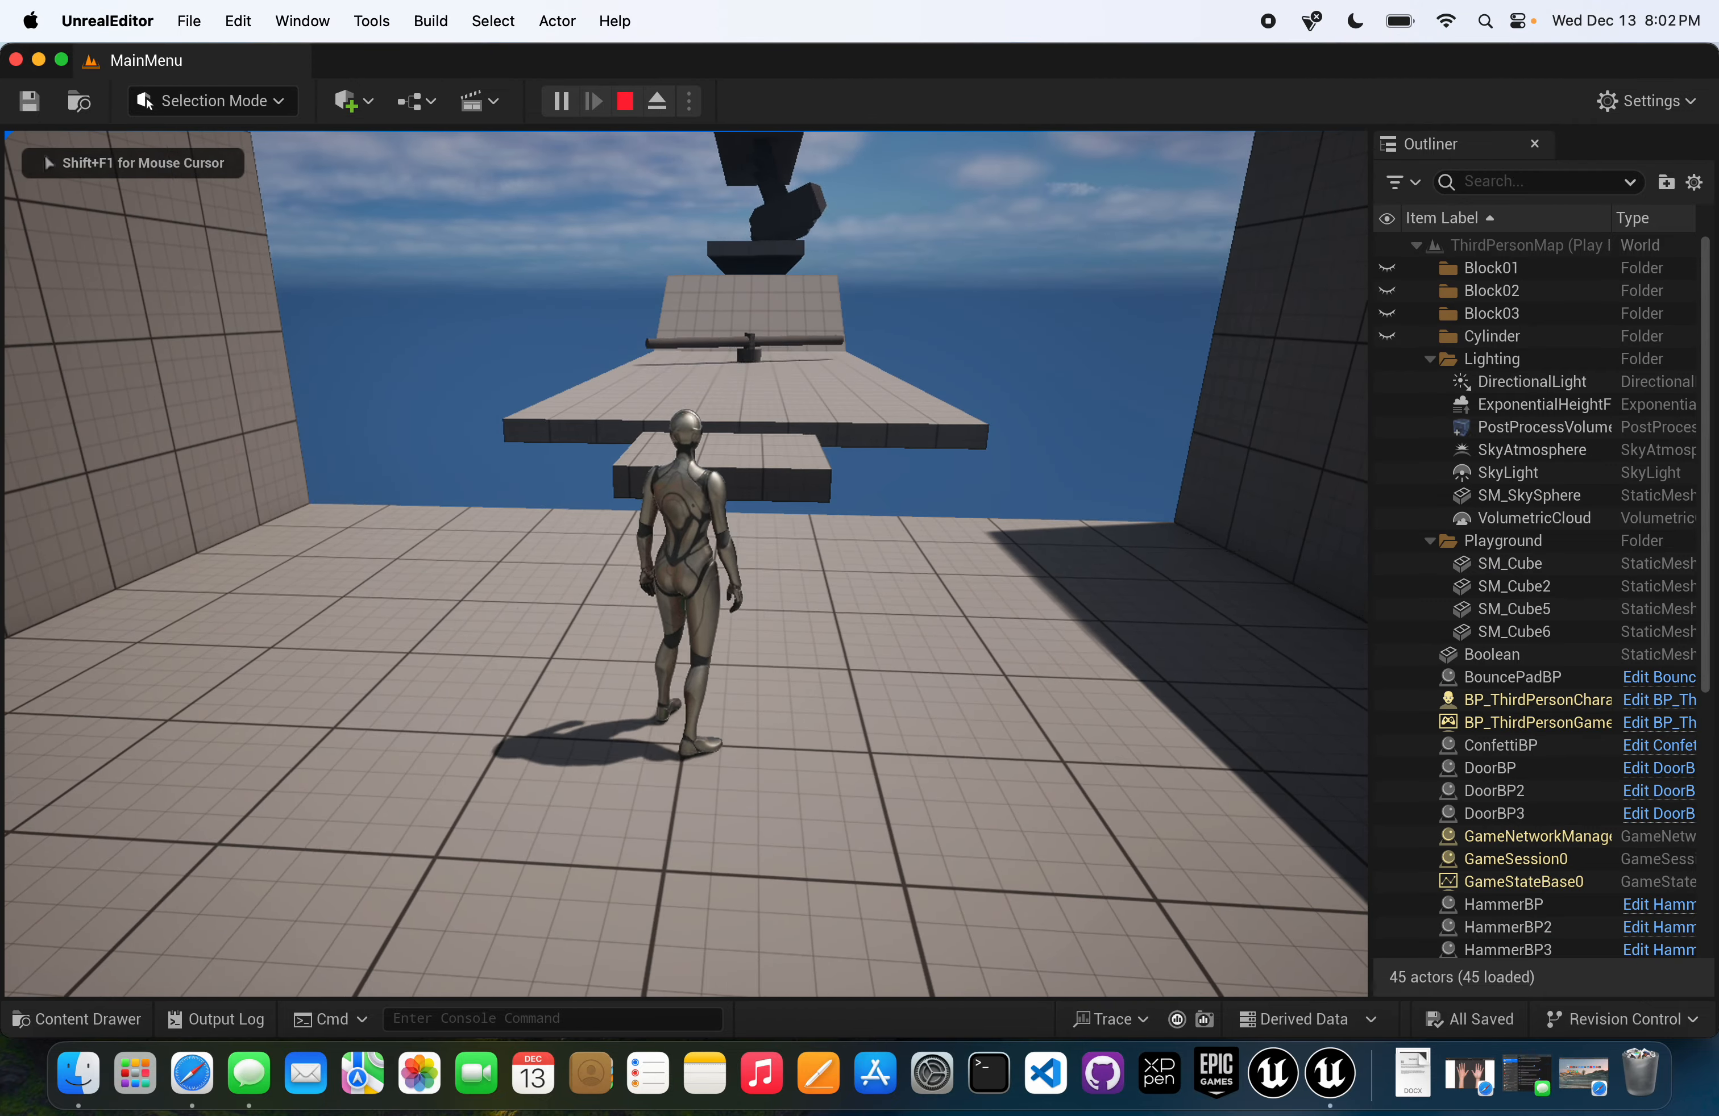
- Run and jump the character from the starting area across the small floating platform onto the long platform
{"action": "key", "text": "w"}
{"action": "key", "text": "space"}
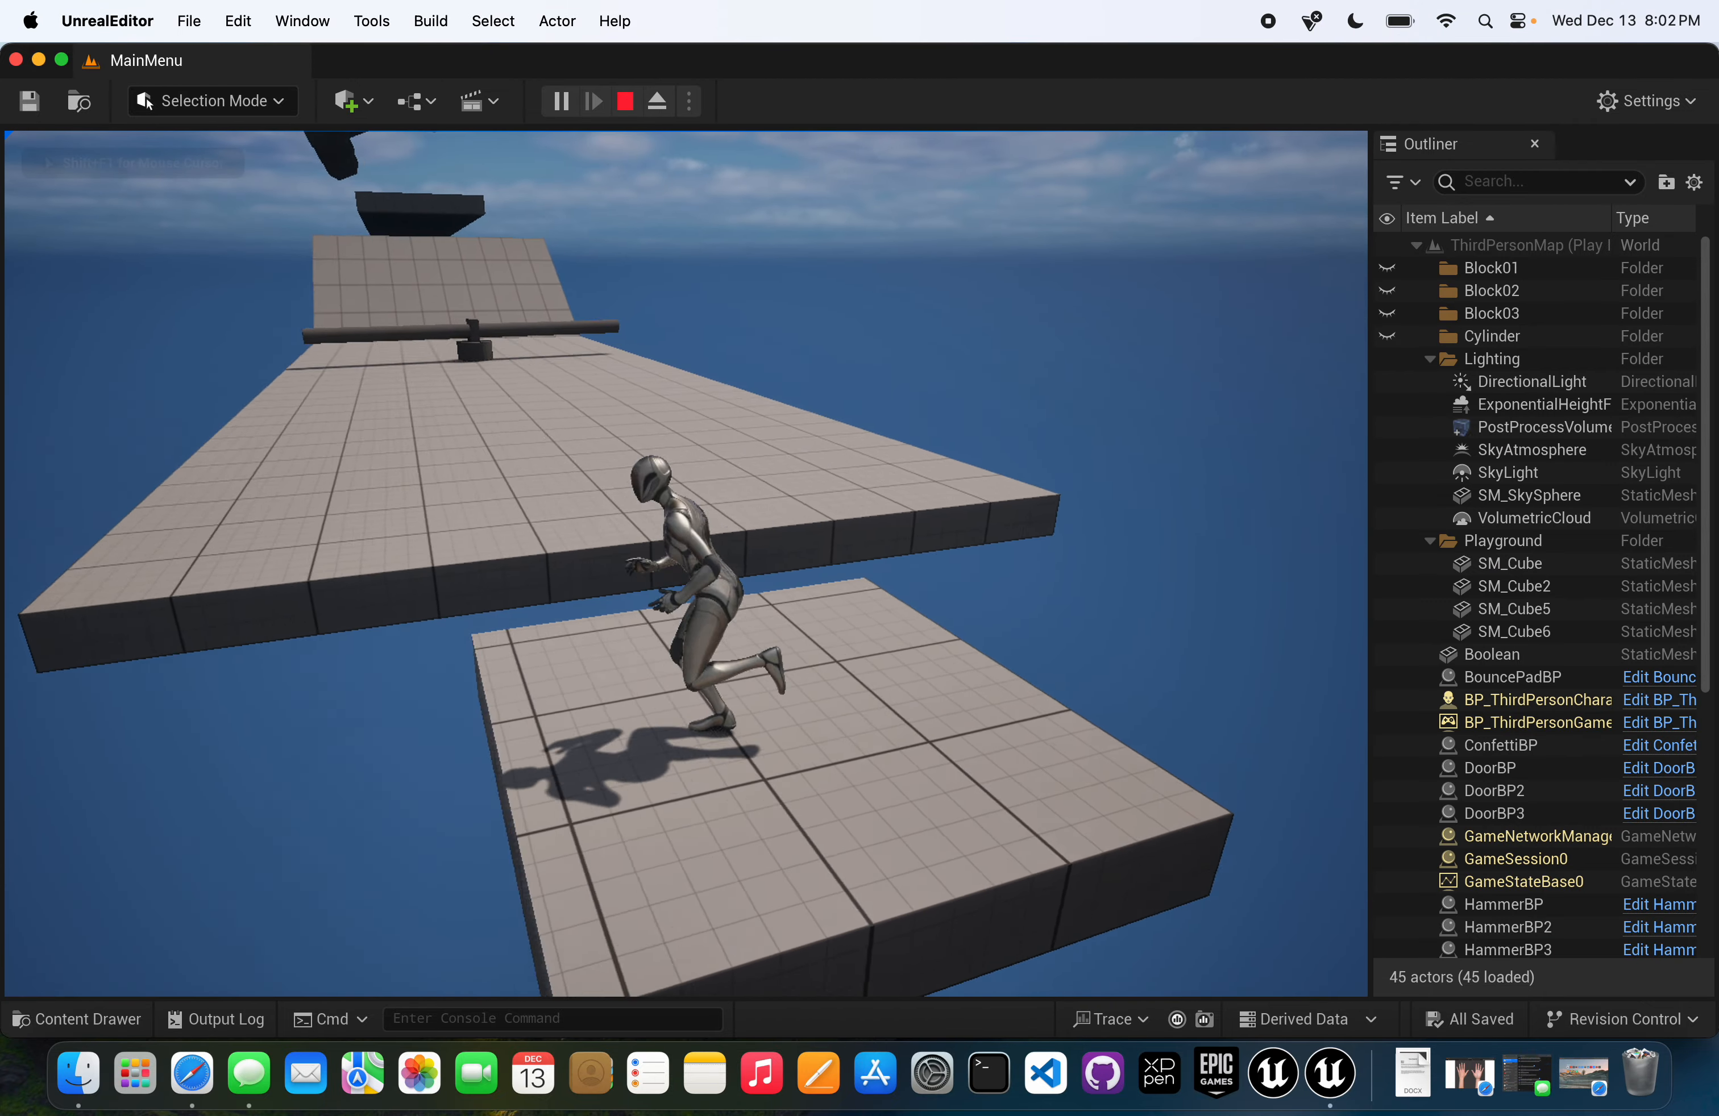
{"action": "key", "text": "w"}
{"action": "key", "text": "space"}
{"action": "key", "text": "s"}
{"action": "key", "text": "w"}
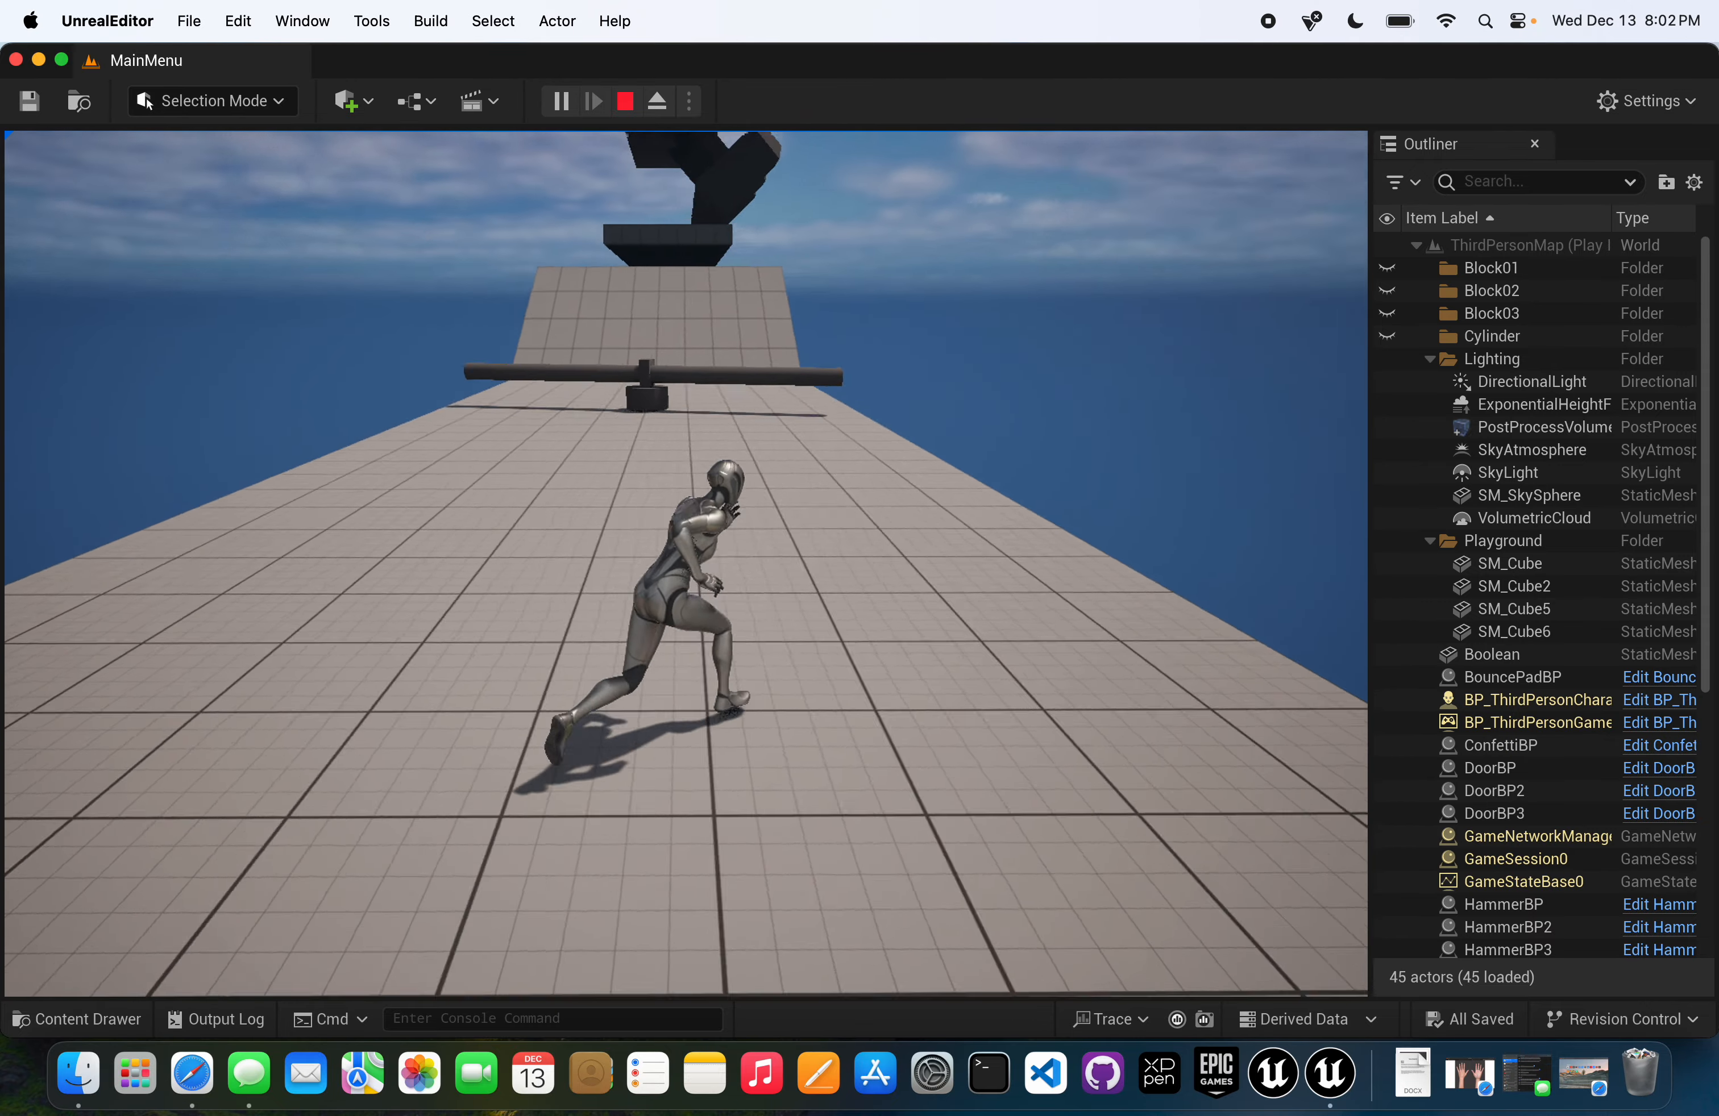
- Test the rotating bar obstacle by moving the character into its path and then jumping at it
{"action": "key", "text": "w"}
{"action": "key", "text": "d"}
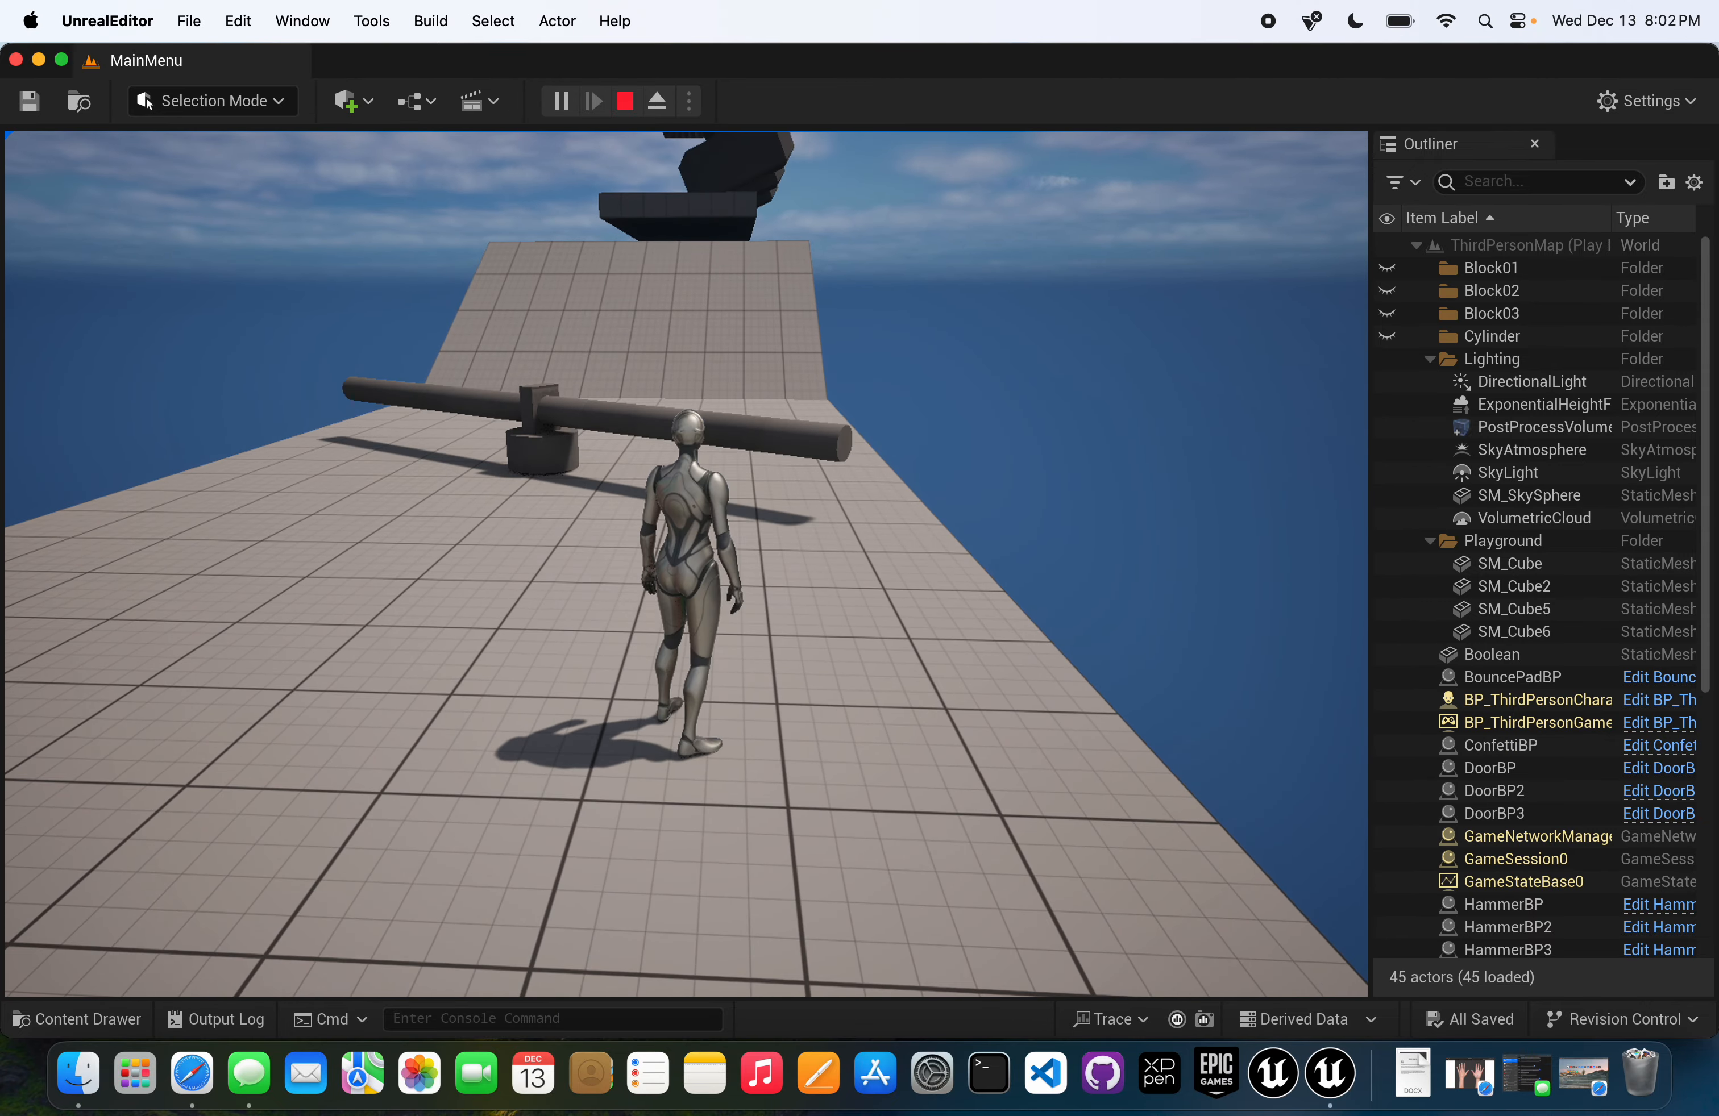
{"action": "key", "text": "d"}
{"action": "key", "text": "s"}
{"action": "key", "text": "w"}
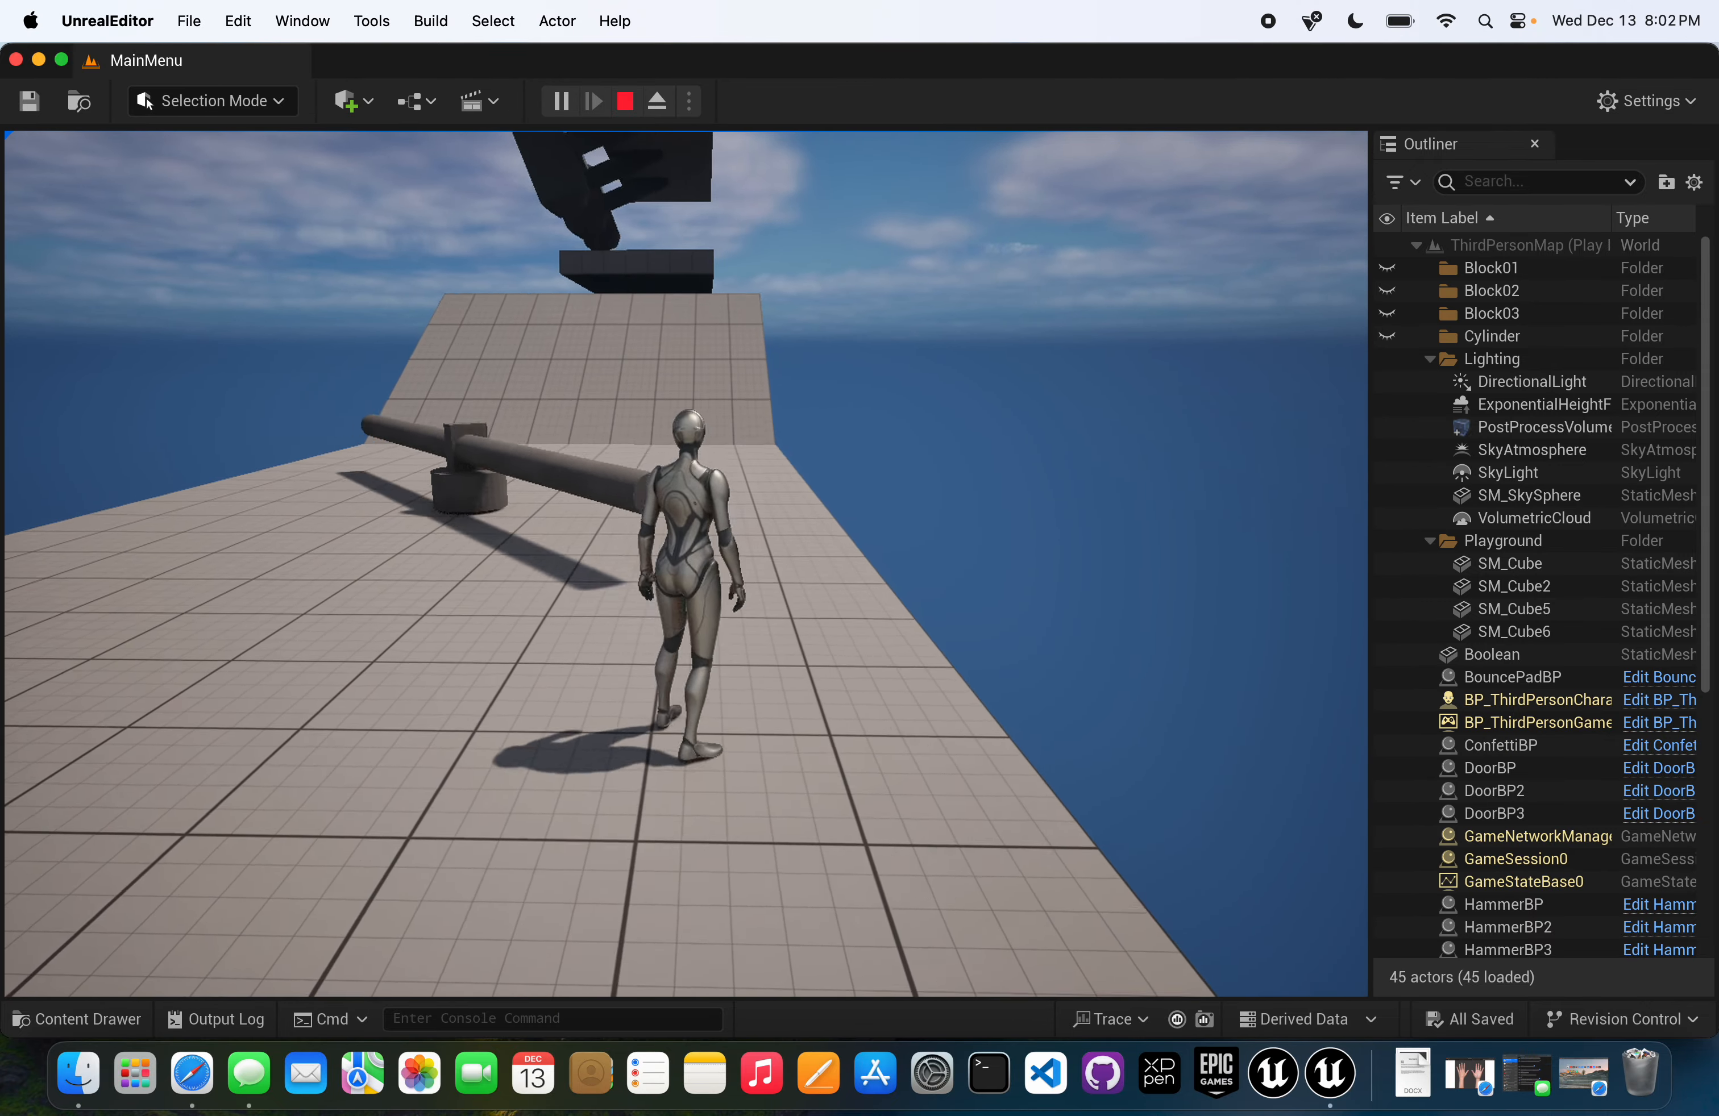
{"action": "key", "text": "a"}
{"action": "key", "text": "w"}
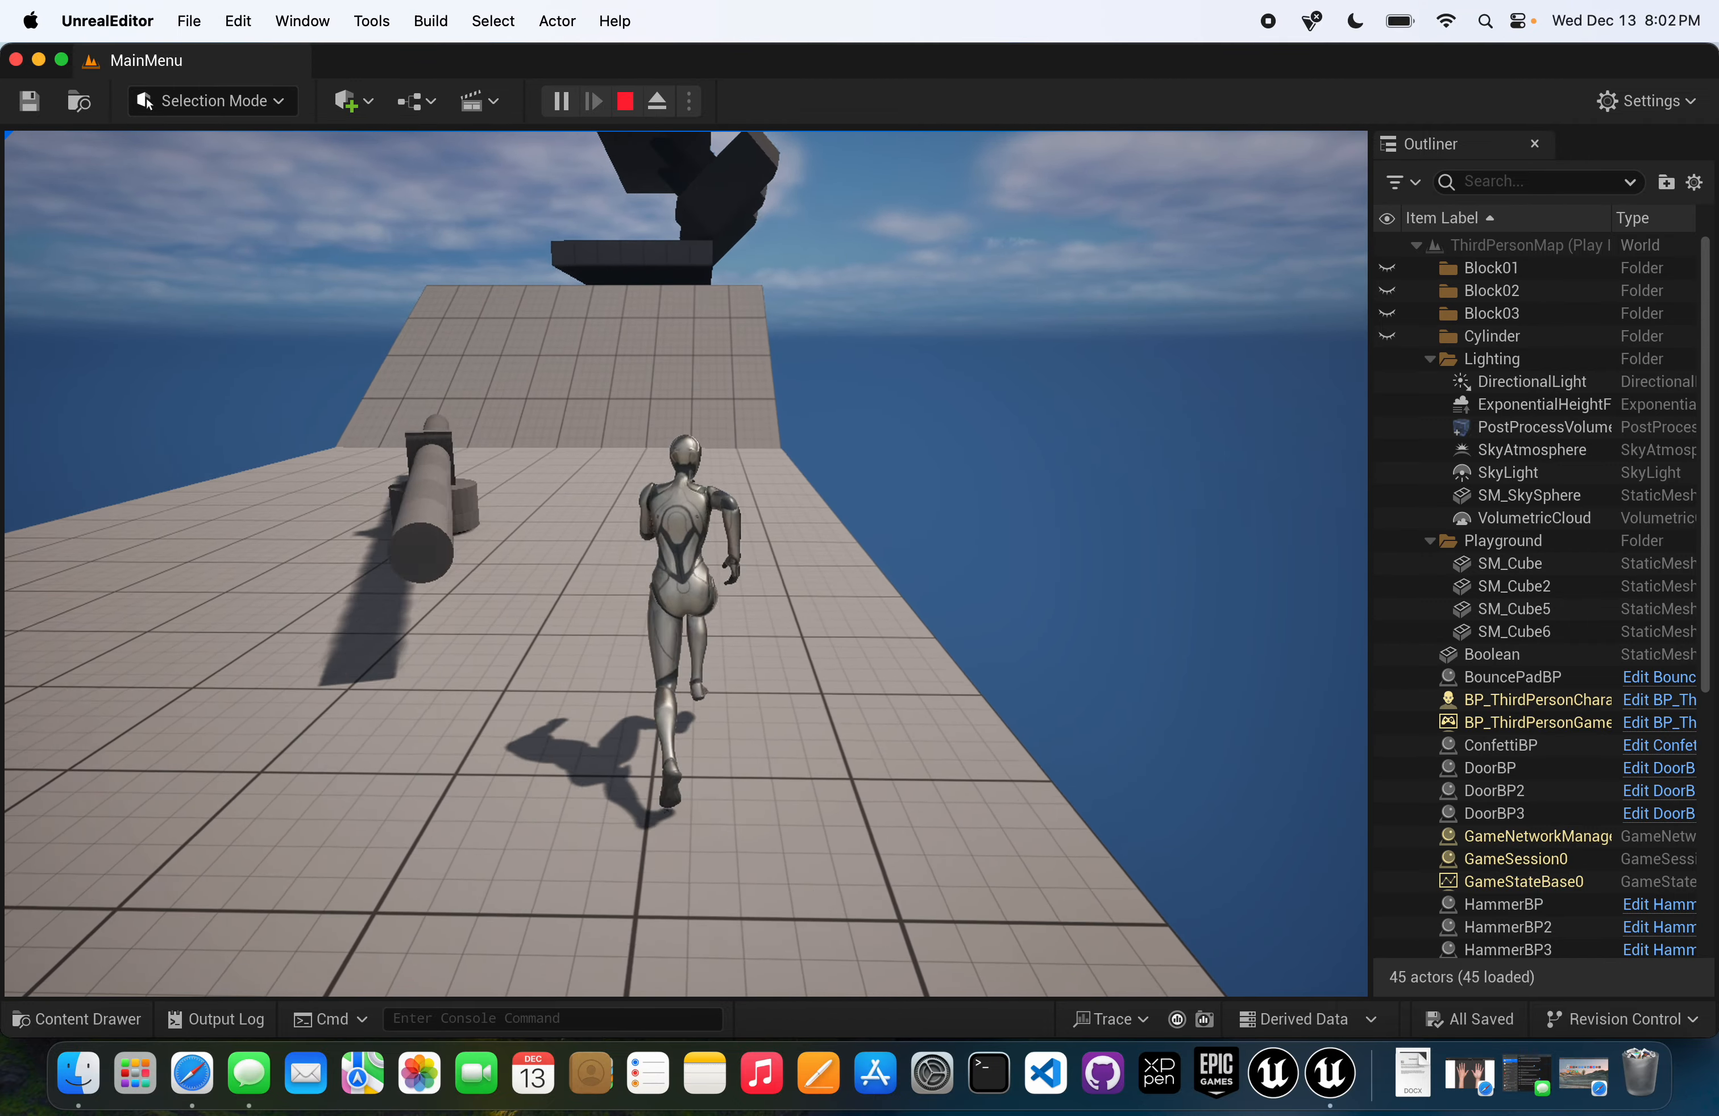
{"action": "key", "text": "w"}
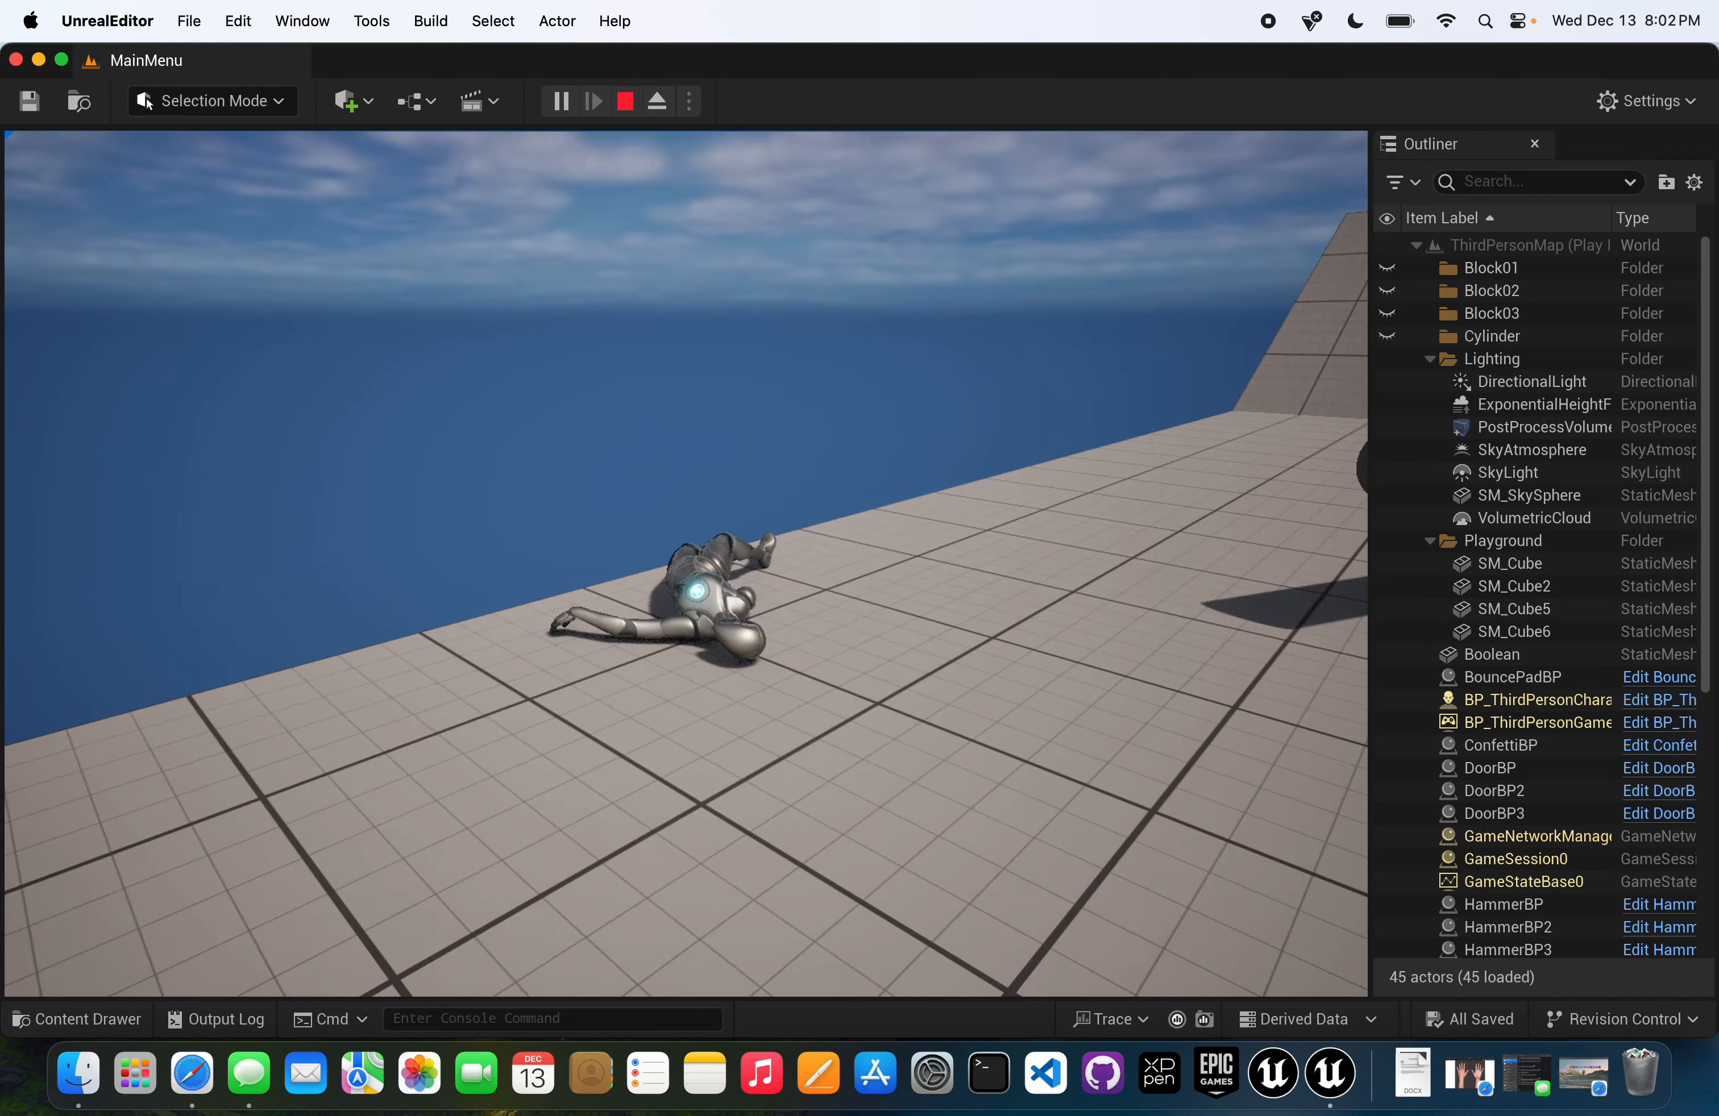
{"action": "key", "text": "space"}
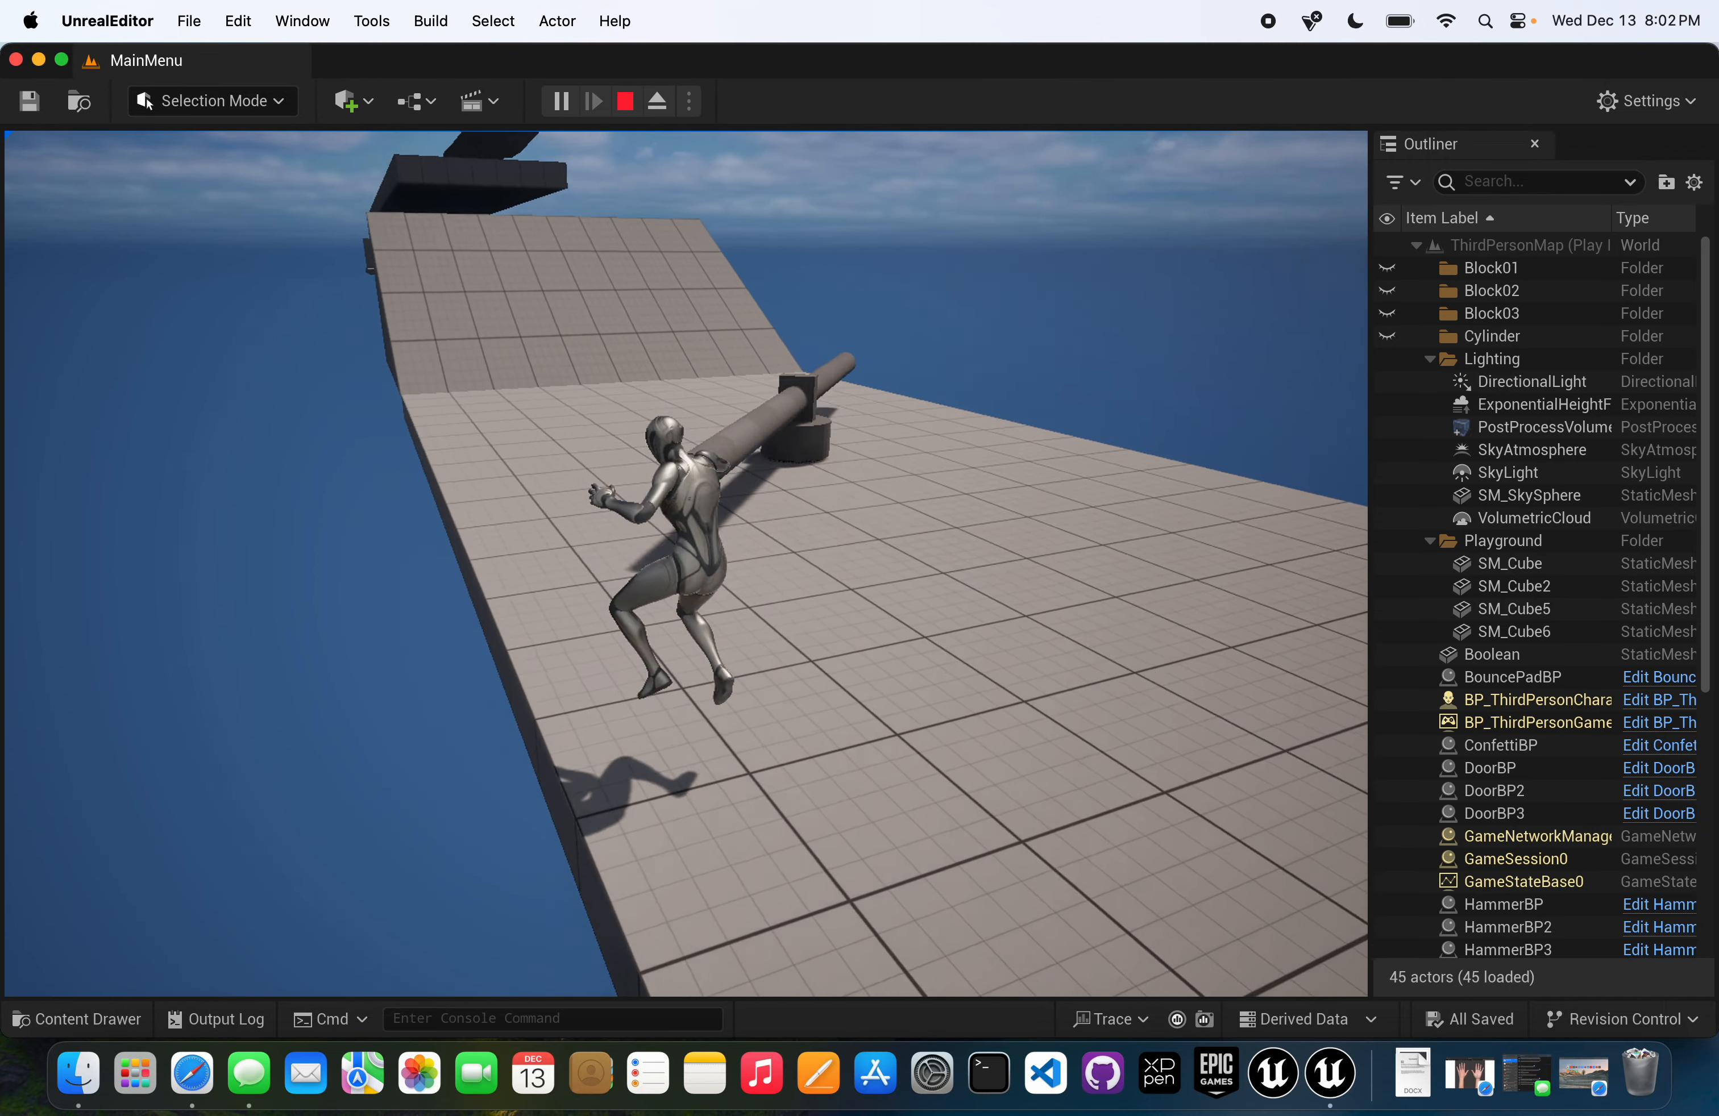
- Run the character up the ramp and along the platform past the swinging hammers
{"action": "key", "text": "w"}
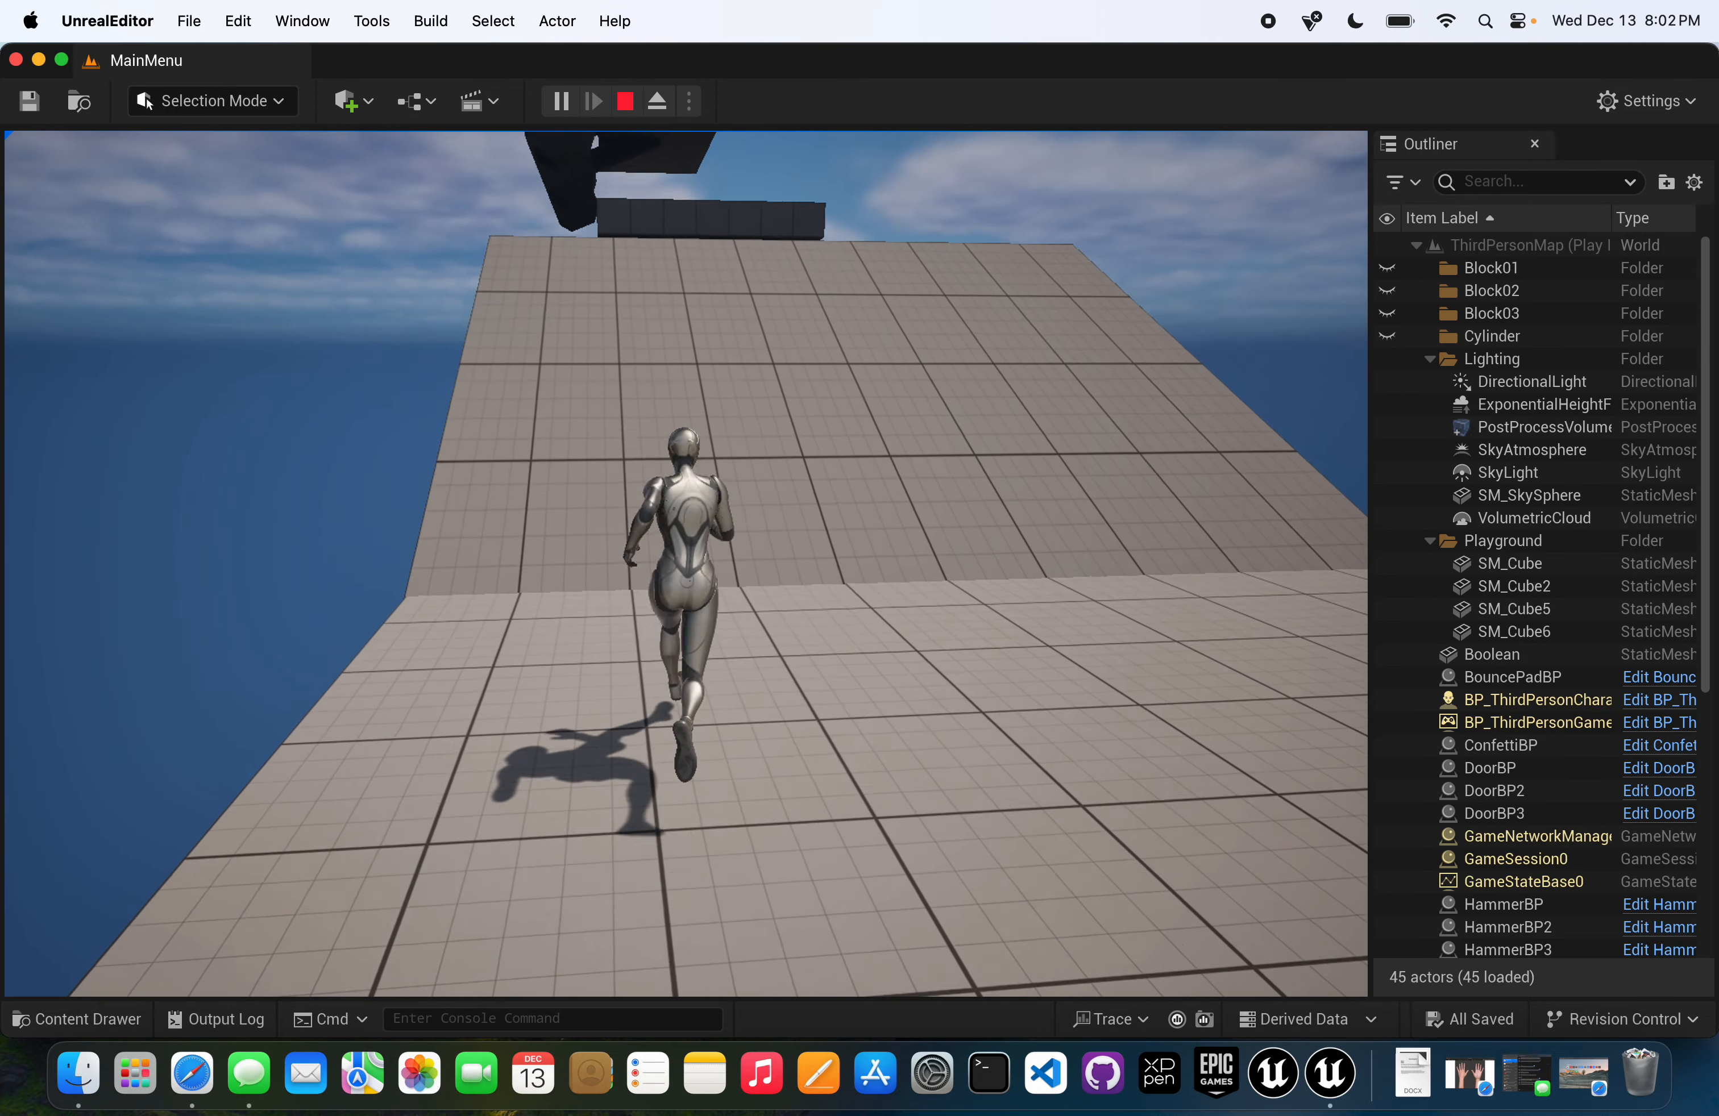
{"action": "key", "text": "w"}
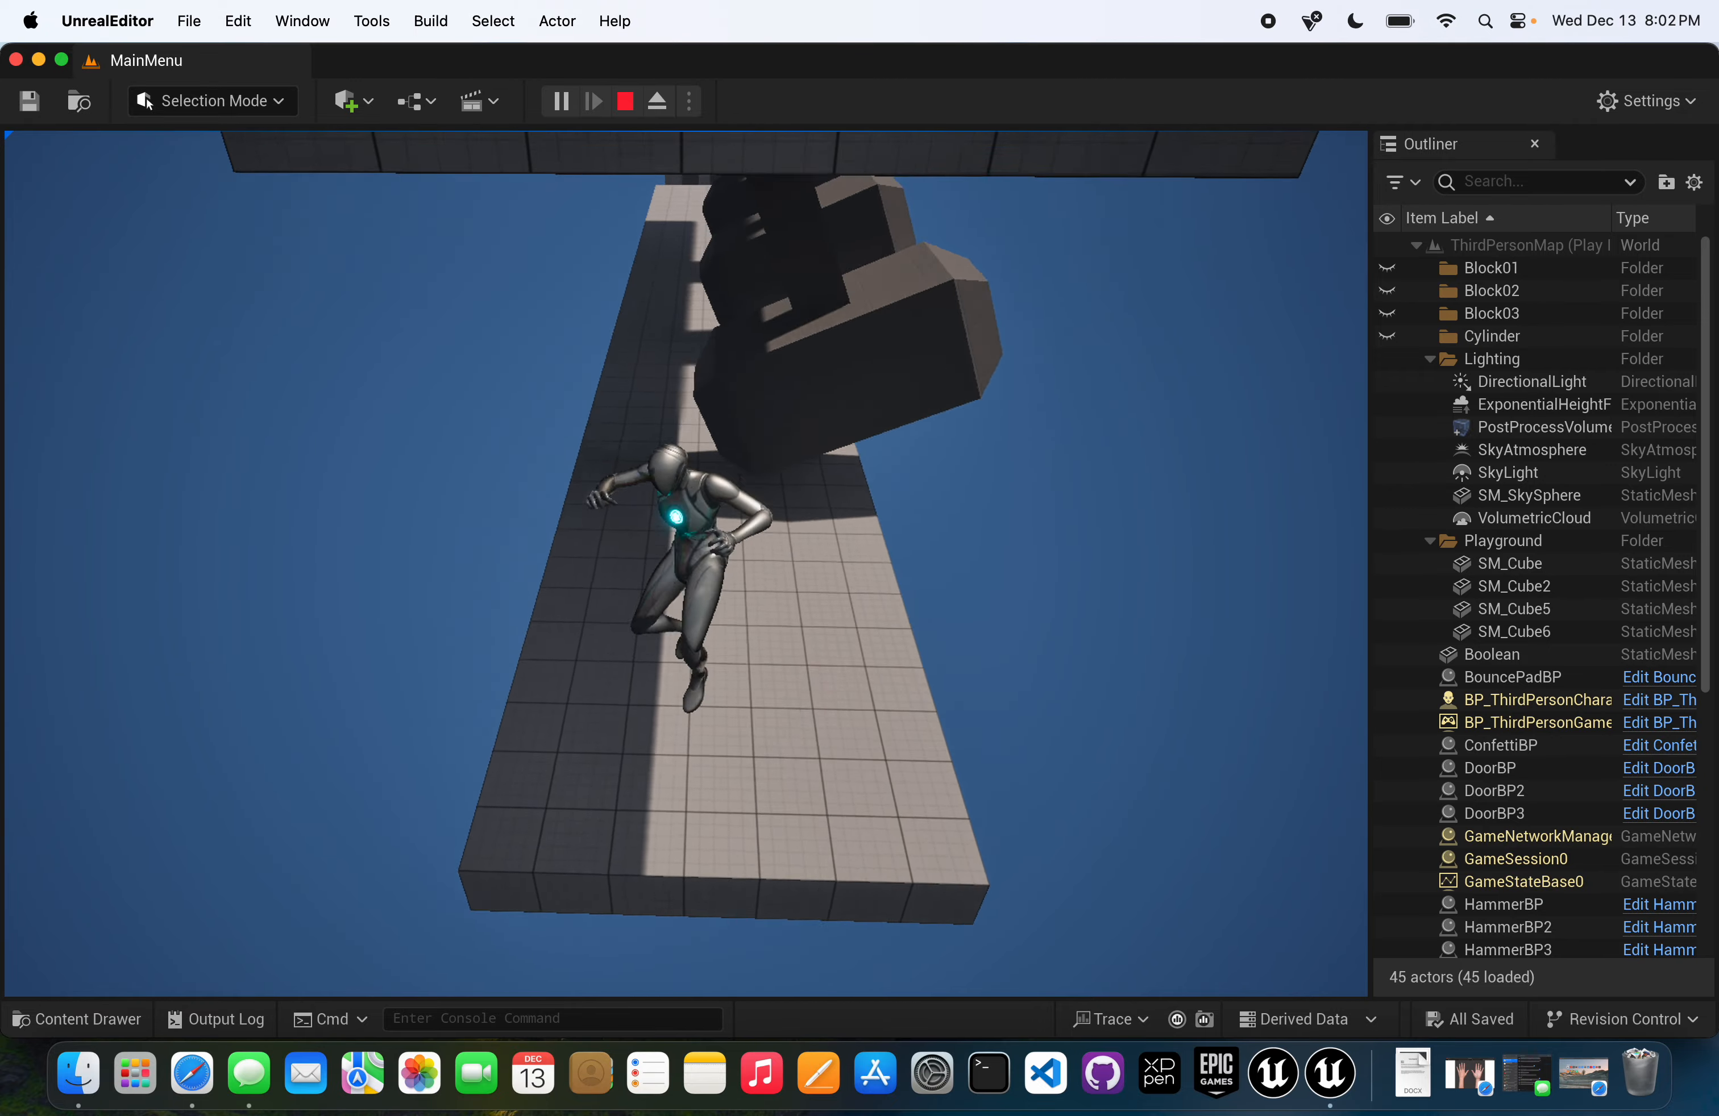
{"action": "key", "text": "w"}
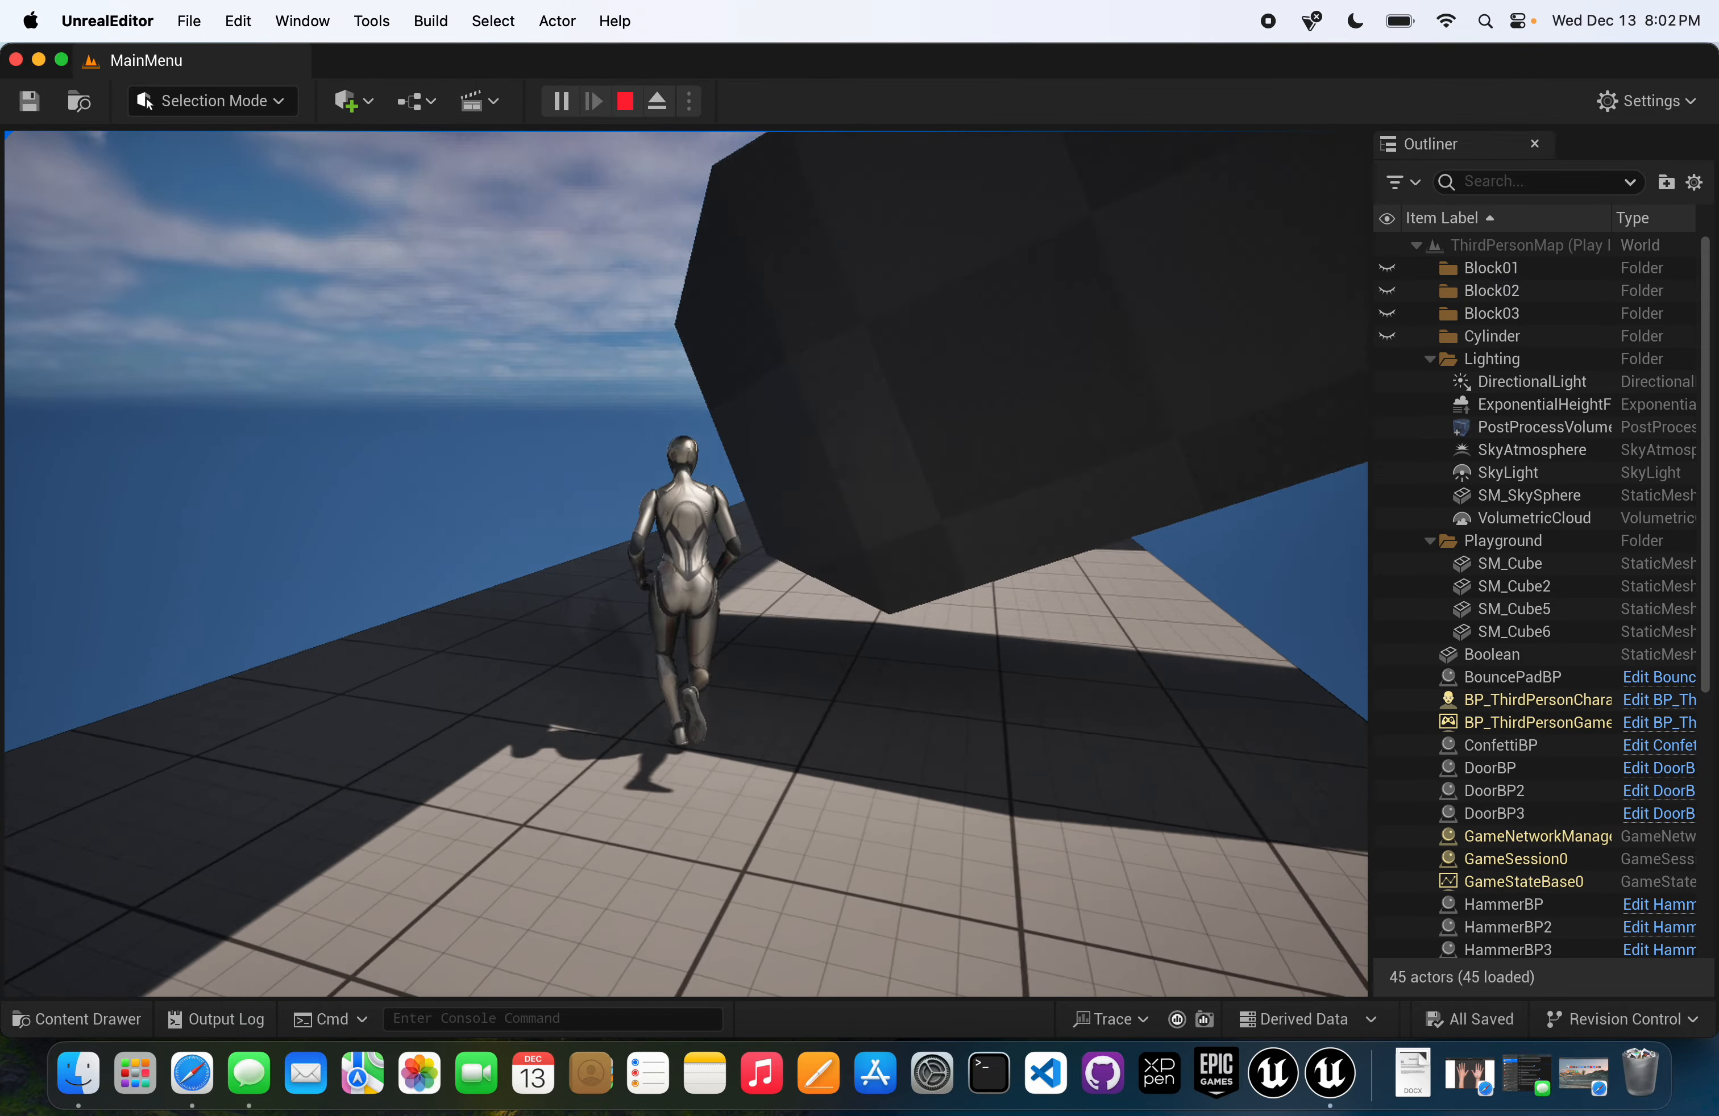
{"action": "key", "text": "d"}
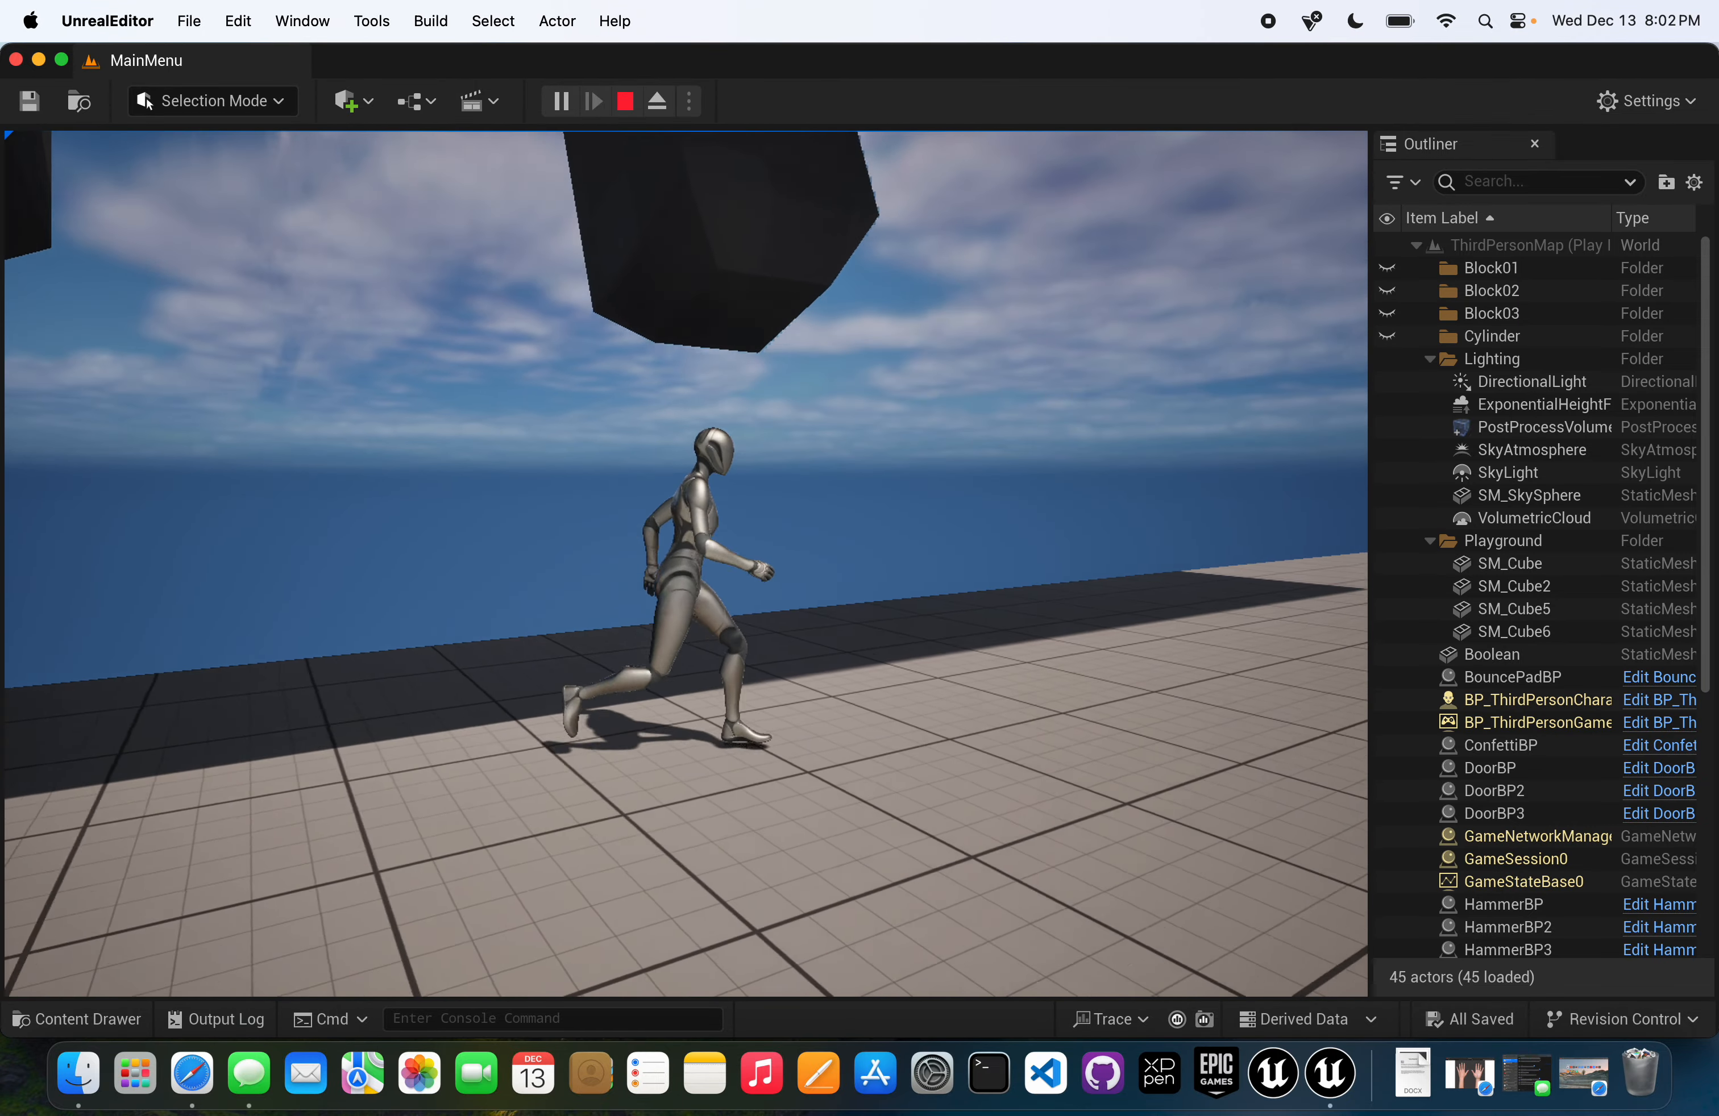
{"action": "key", "text": "a"}
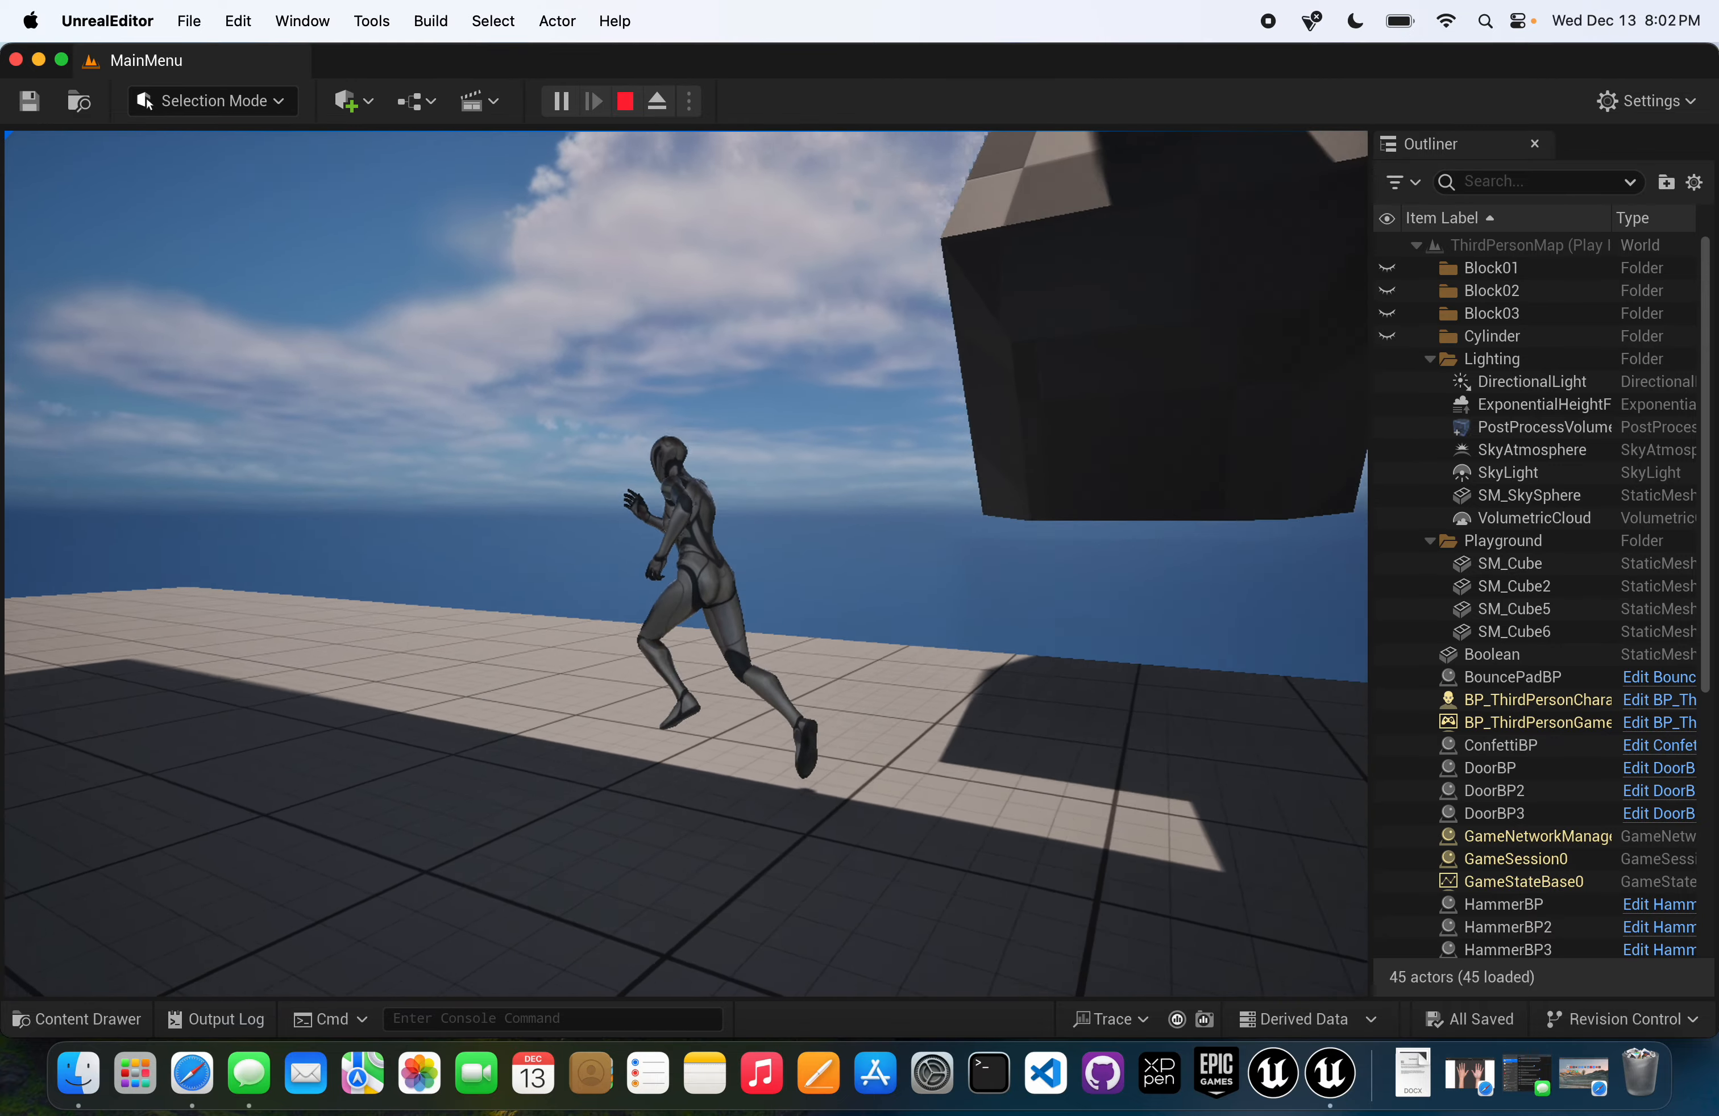
{"action": "key", "text": "w"}
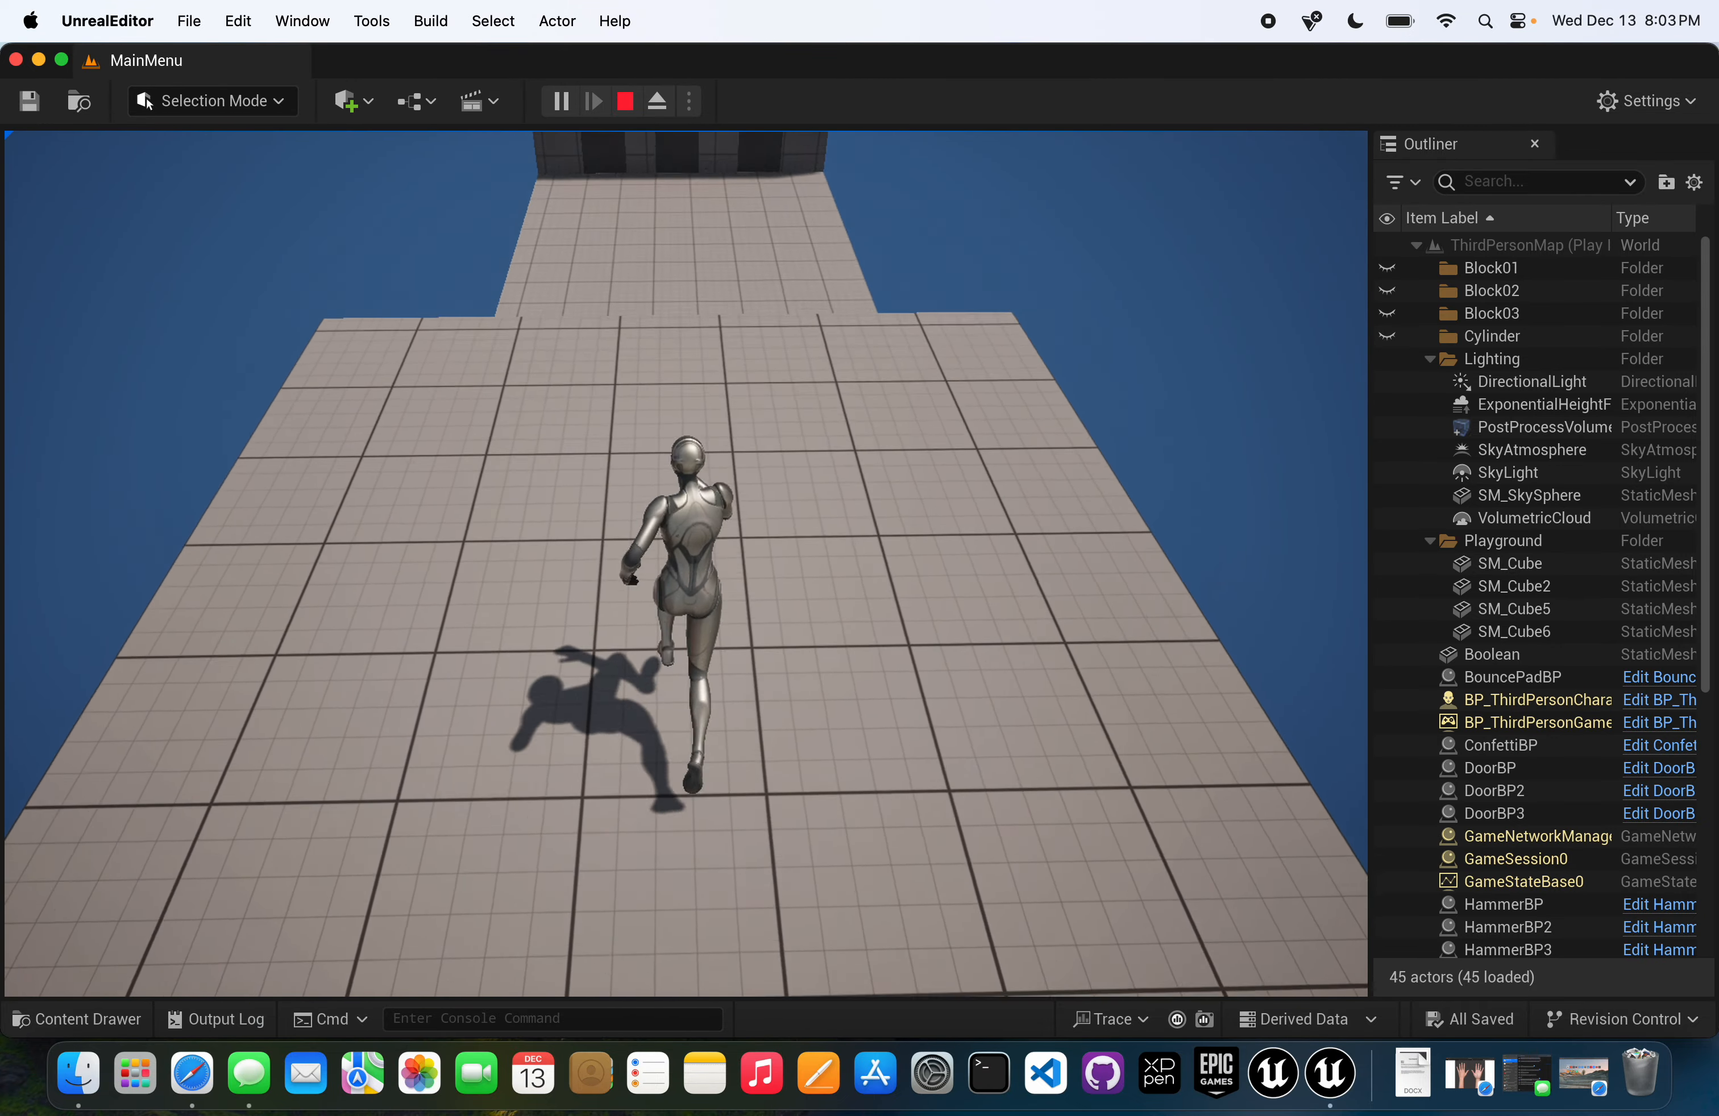
- Bring the character to the wall of doors, open the middle door, and continue onto the finish podium
{"action": "key", "text": "space"}
{"action": "key", "text": "w"}
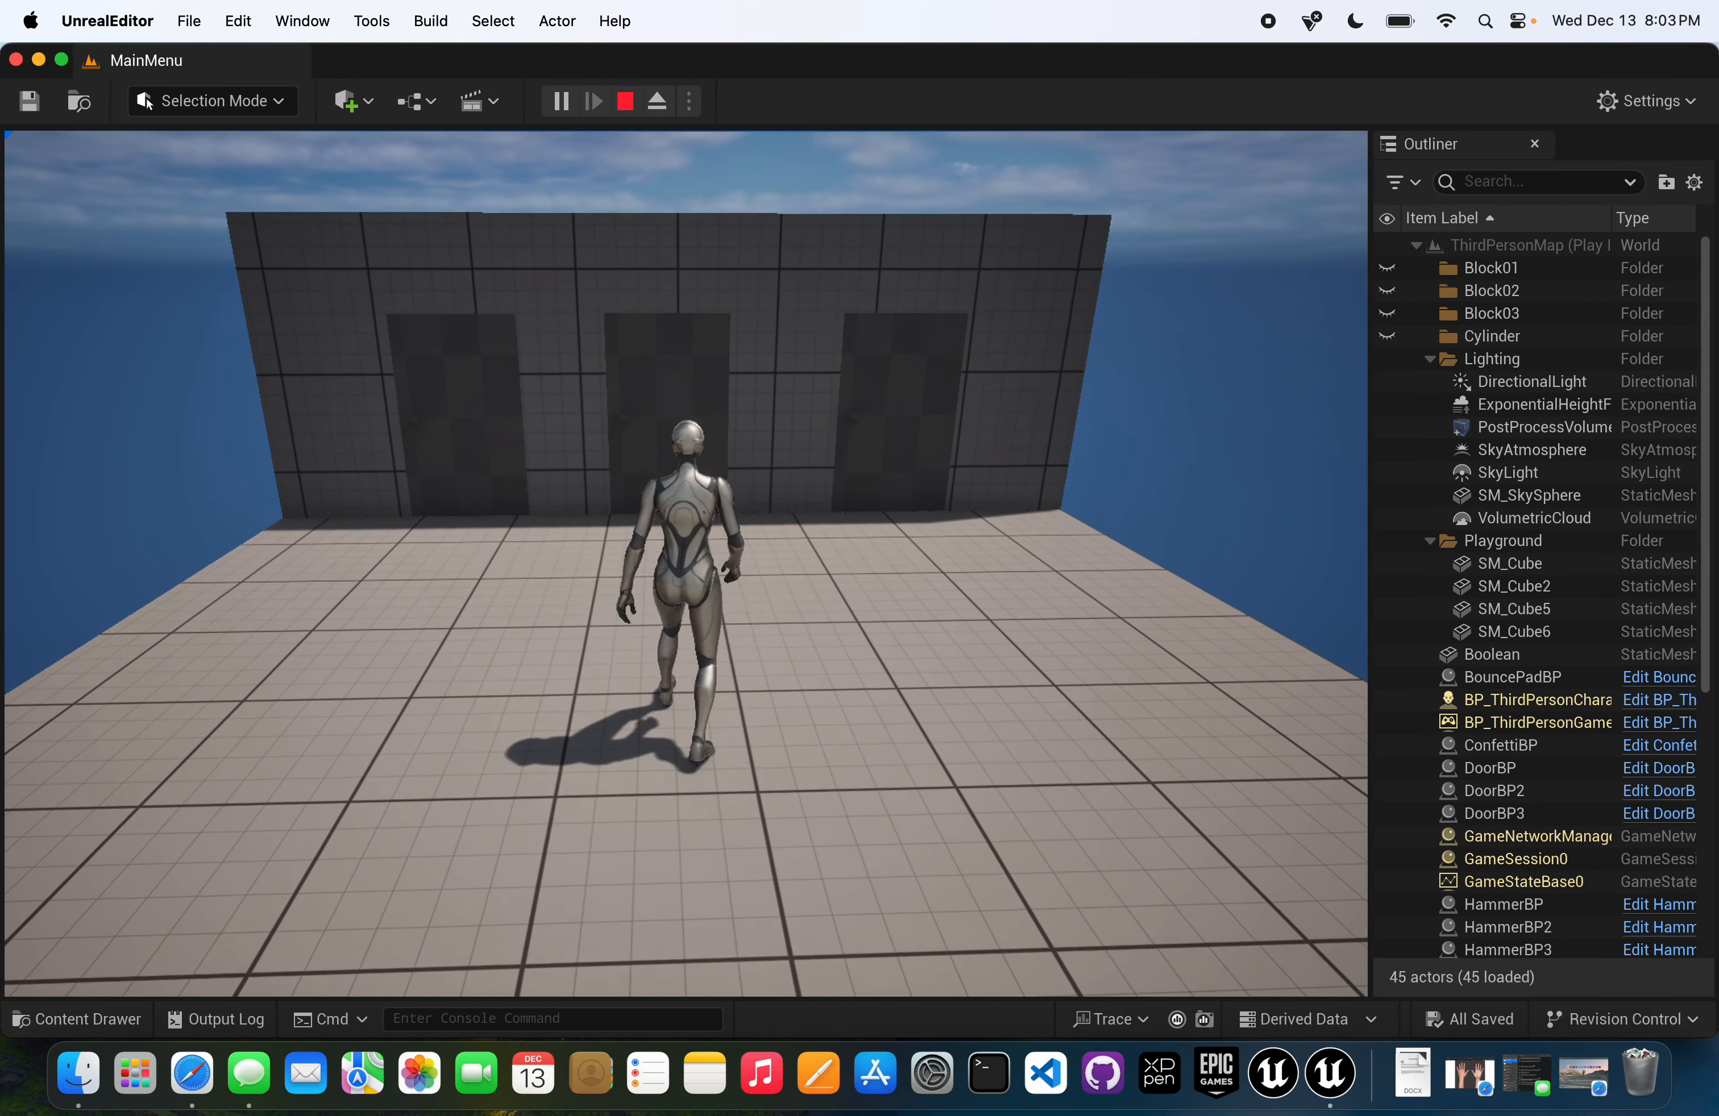
{"action": "key", "text": "d"}
{"action": "key", "text": "w"}
{"action": "key", "text": "e"}
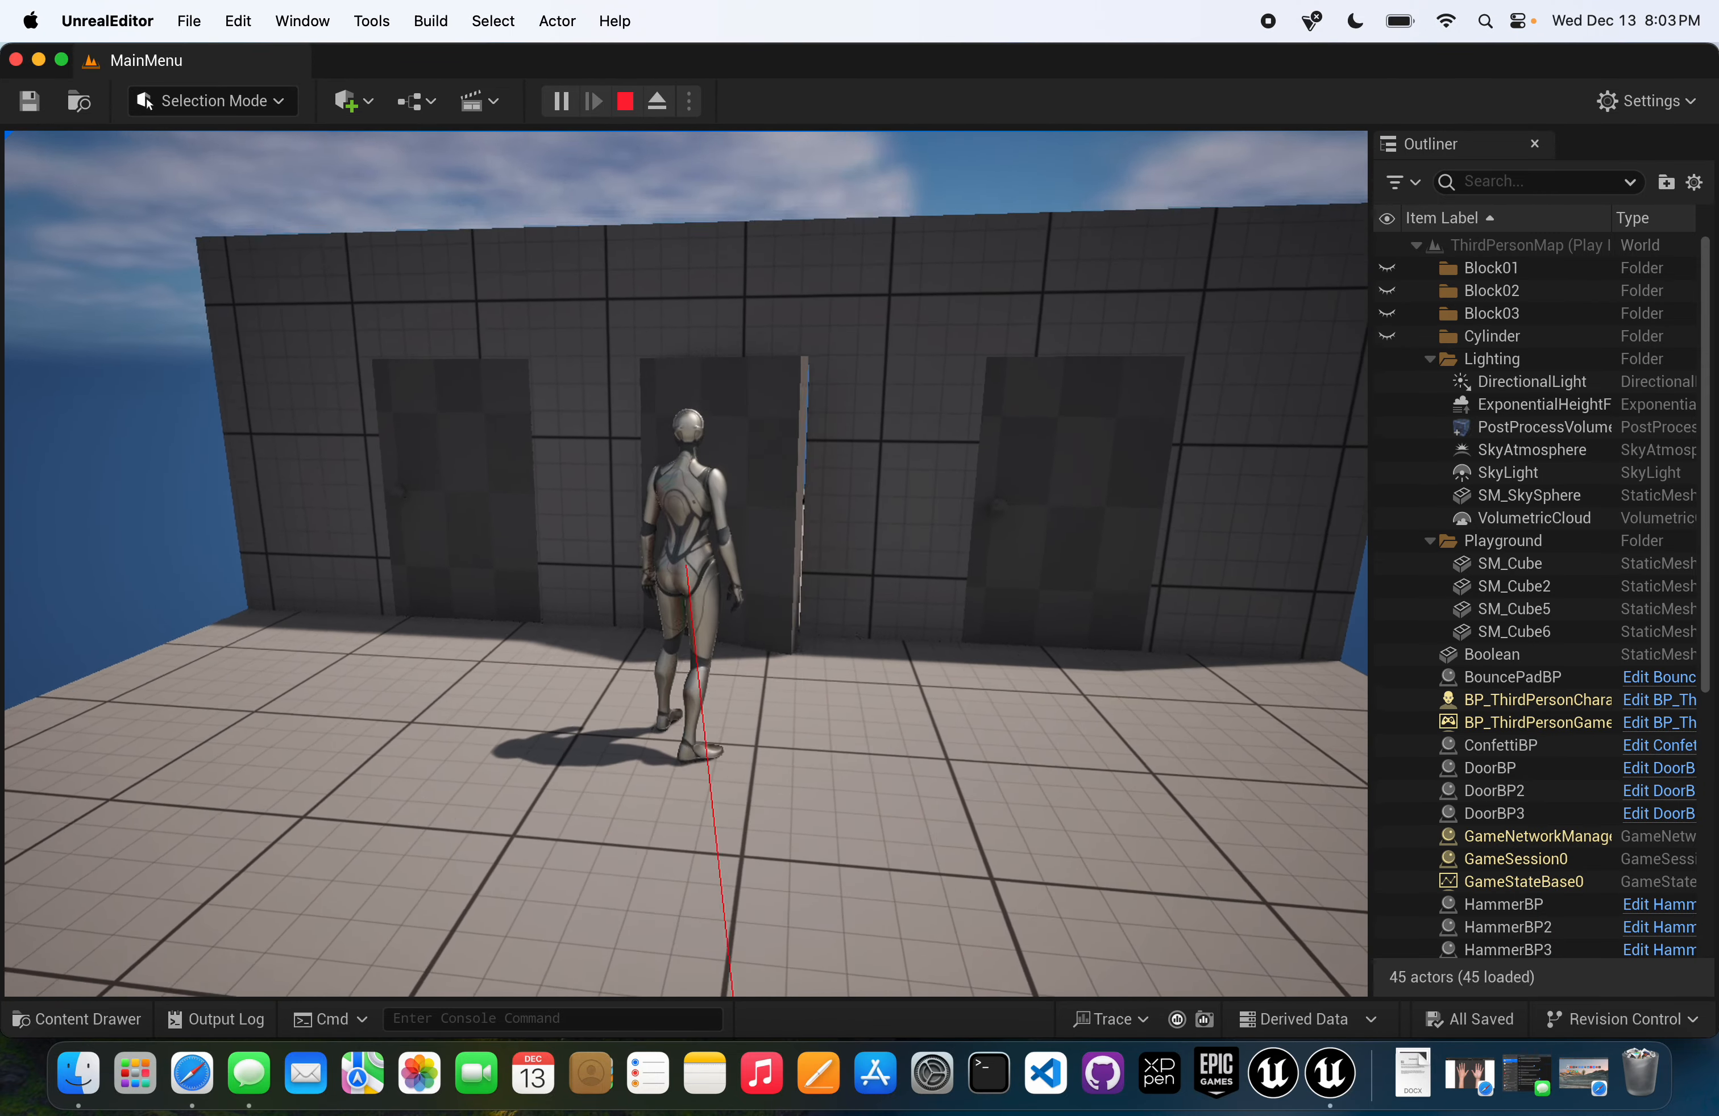
{"action": "key", "text": "s"}
{"action": "key", "text": "w"}
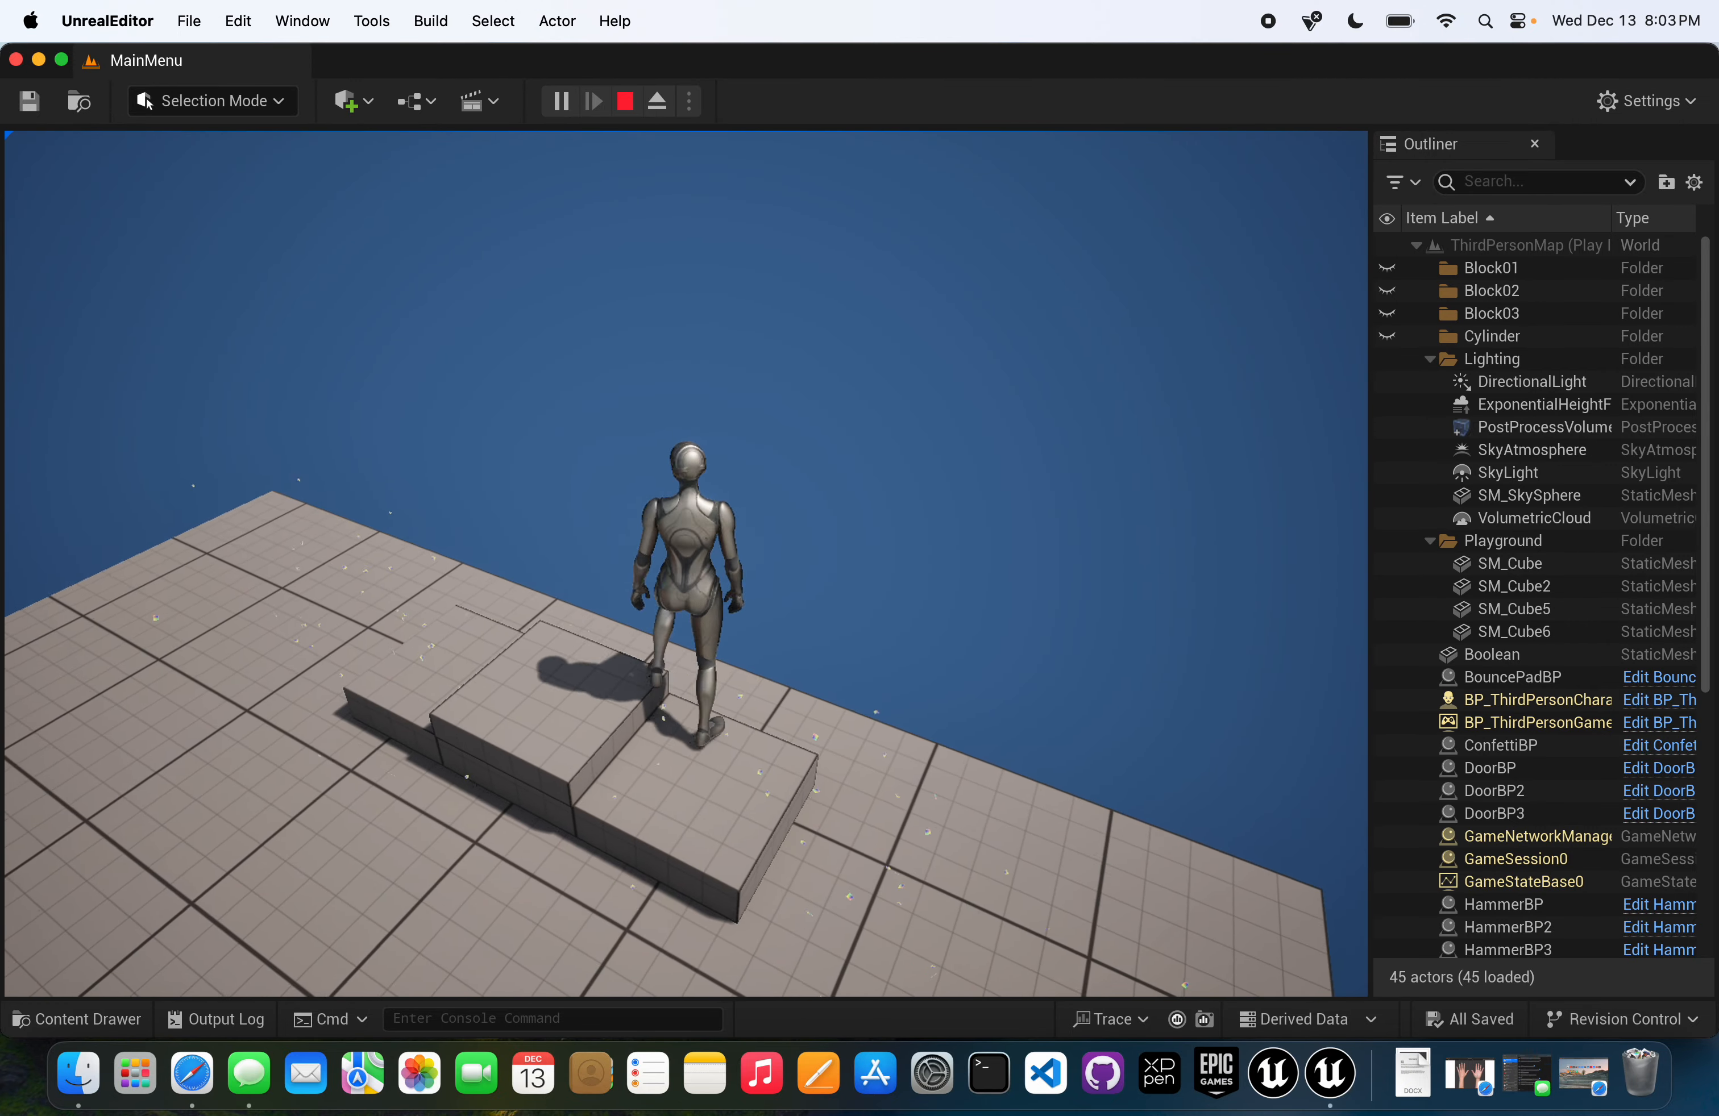
{"action": "key", "text": "a"}
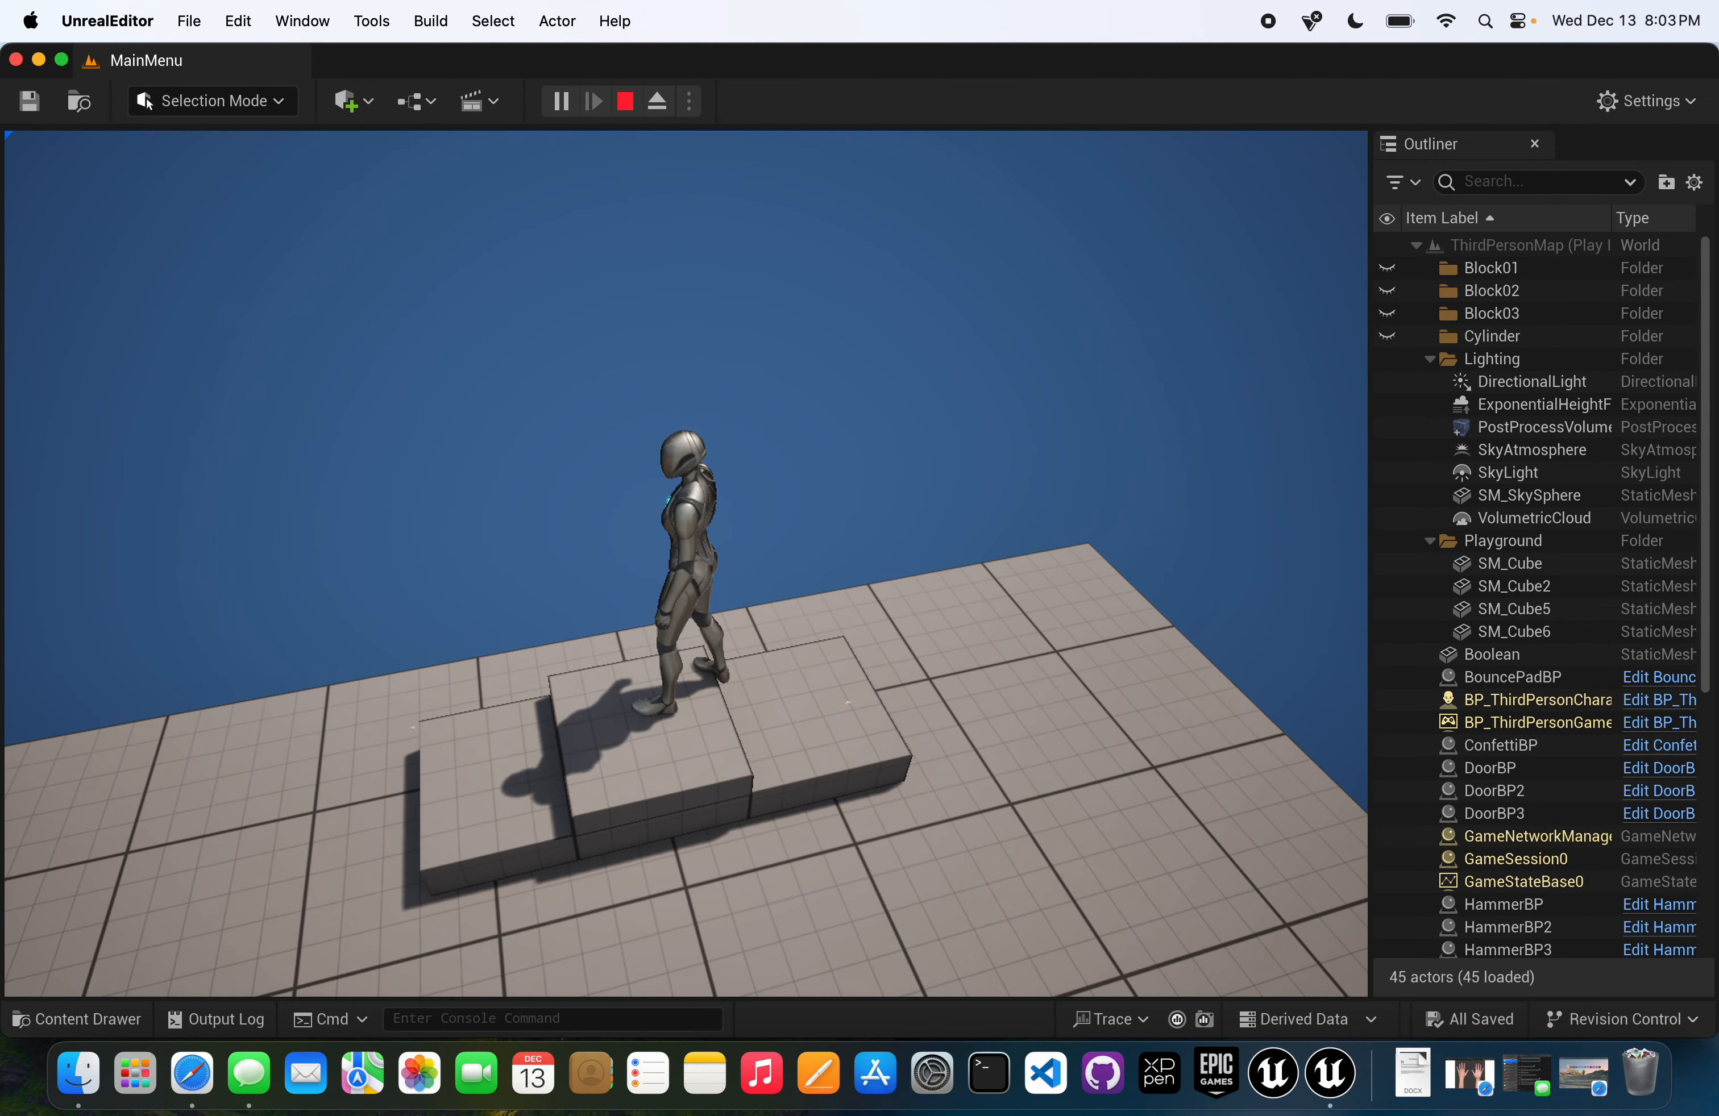
- End the play session, clear the Play In Editor log, and close the Message Log and error notification
{"action": "key", "text": "Escape"}
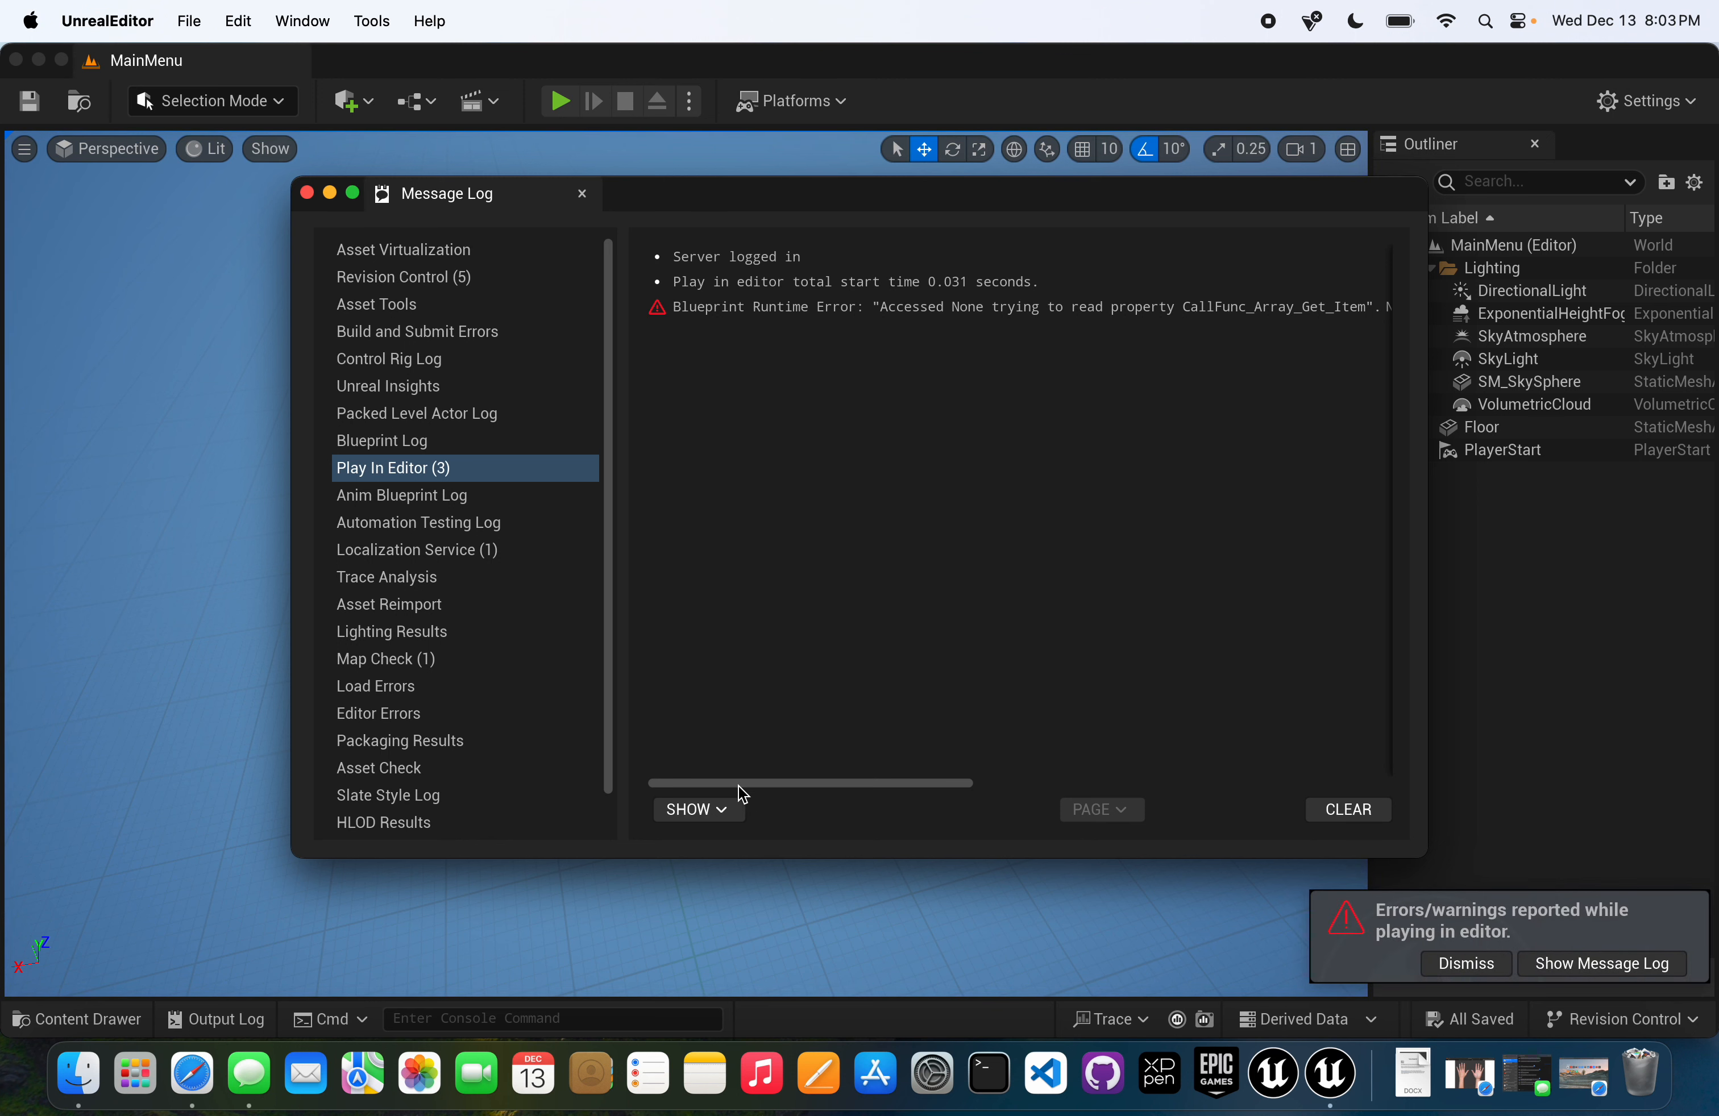
{"action": "left_click", "coordinate": [1339, 810]}
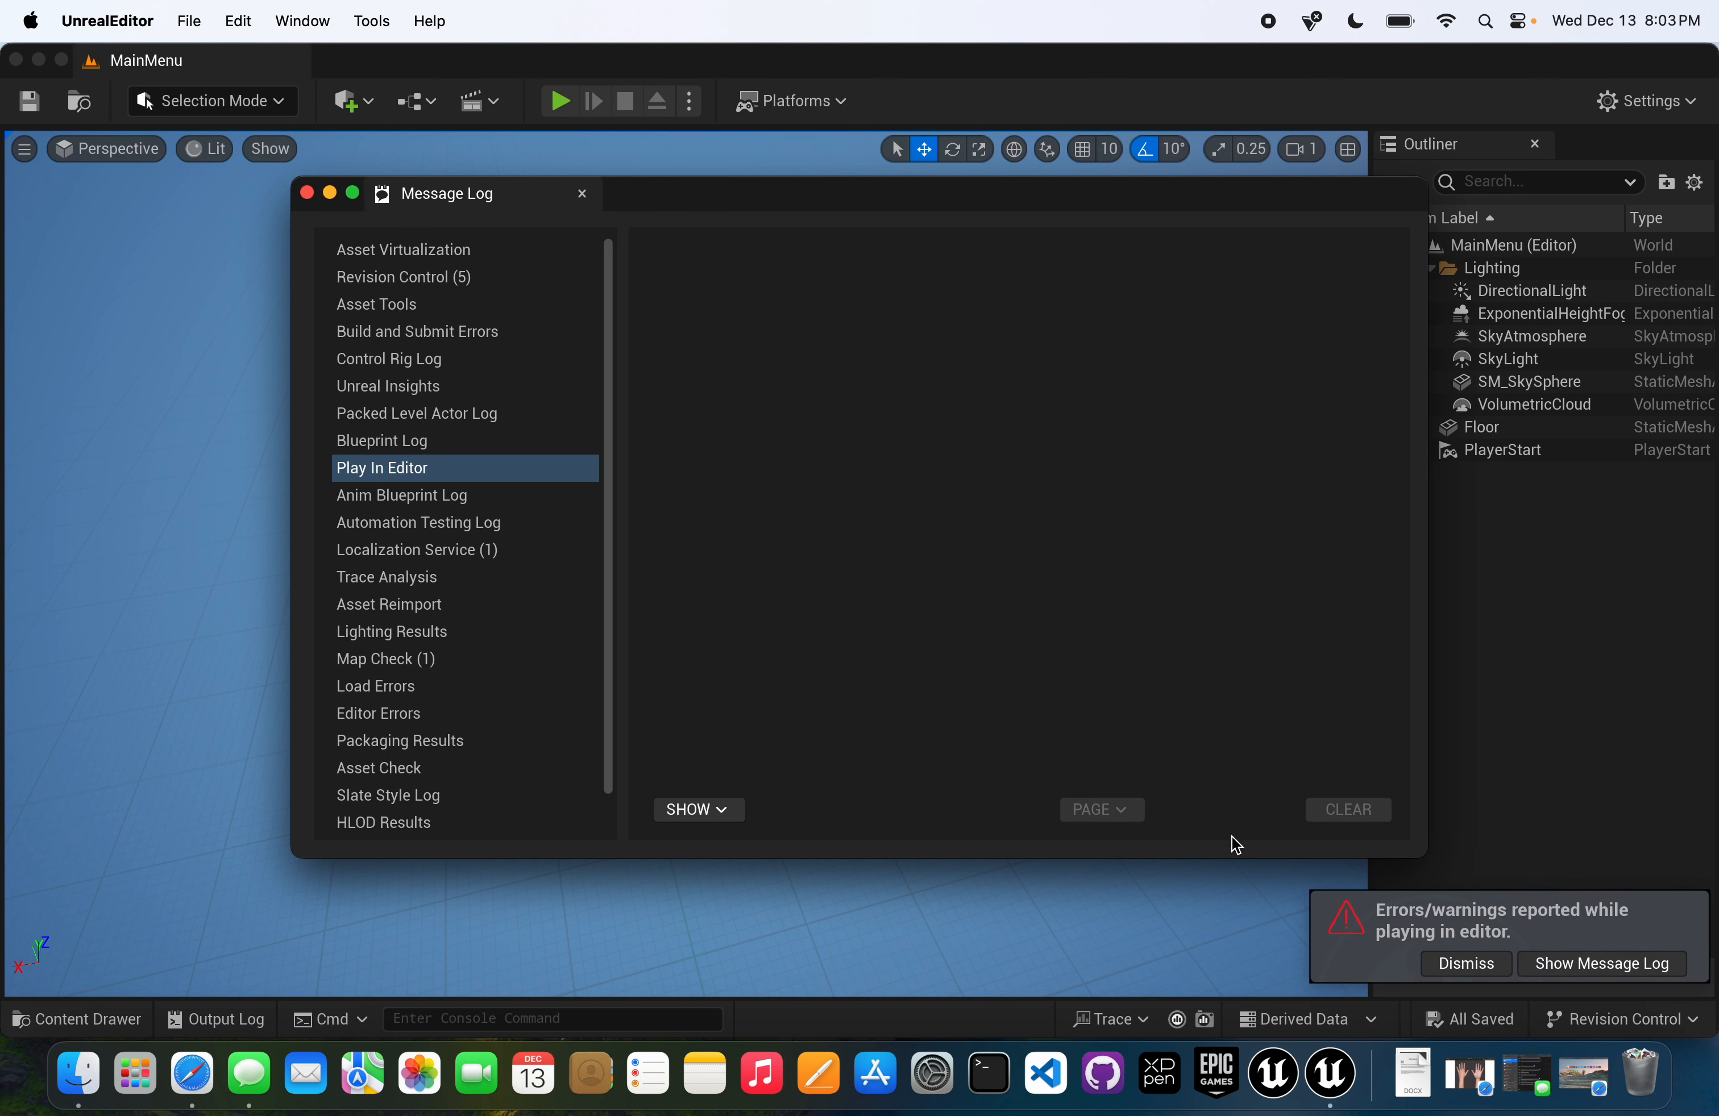
{"action": "left_click", "coordinate": [1465, 962]}
{"action": "left_click", "coordinate": [308, 193]}
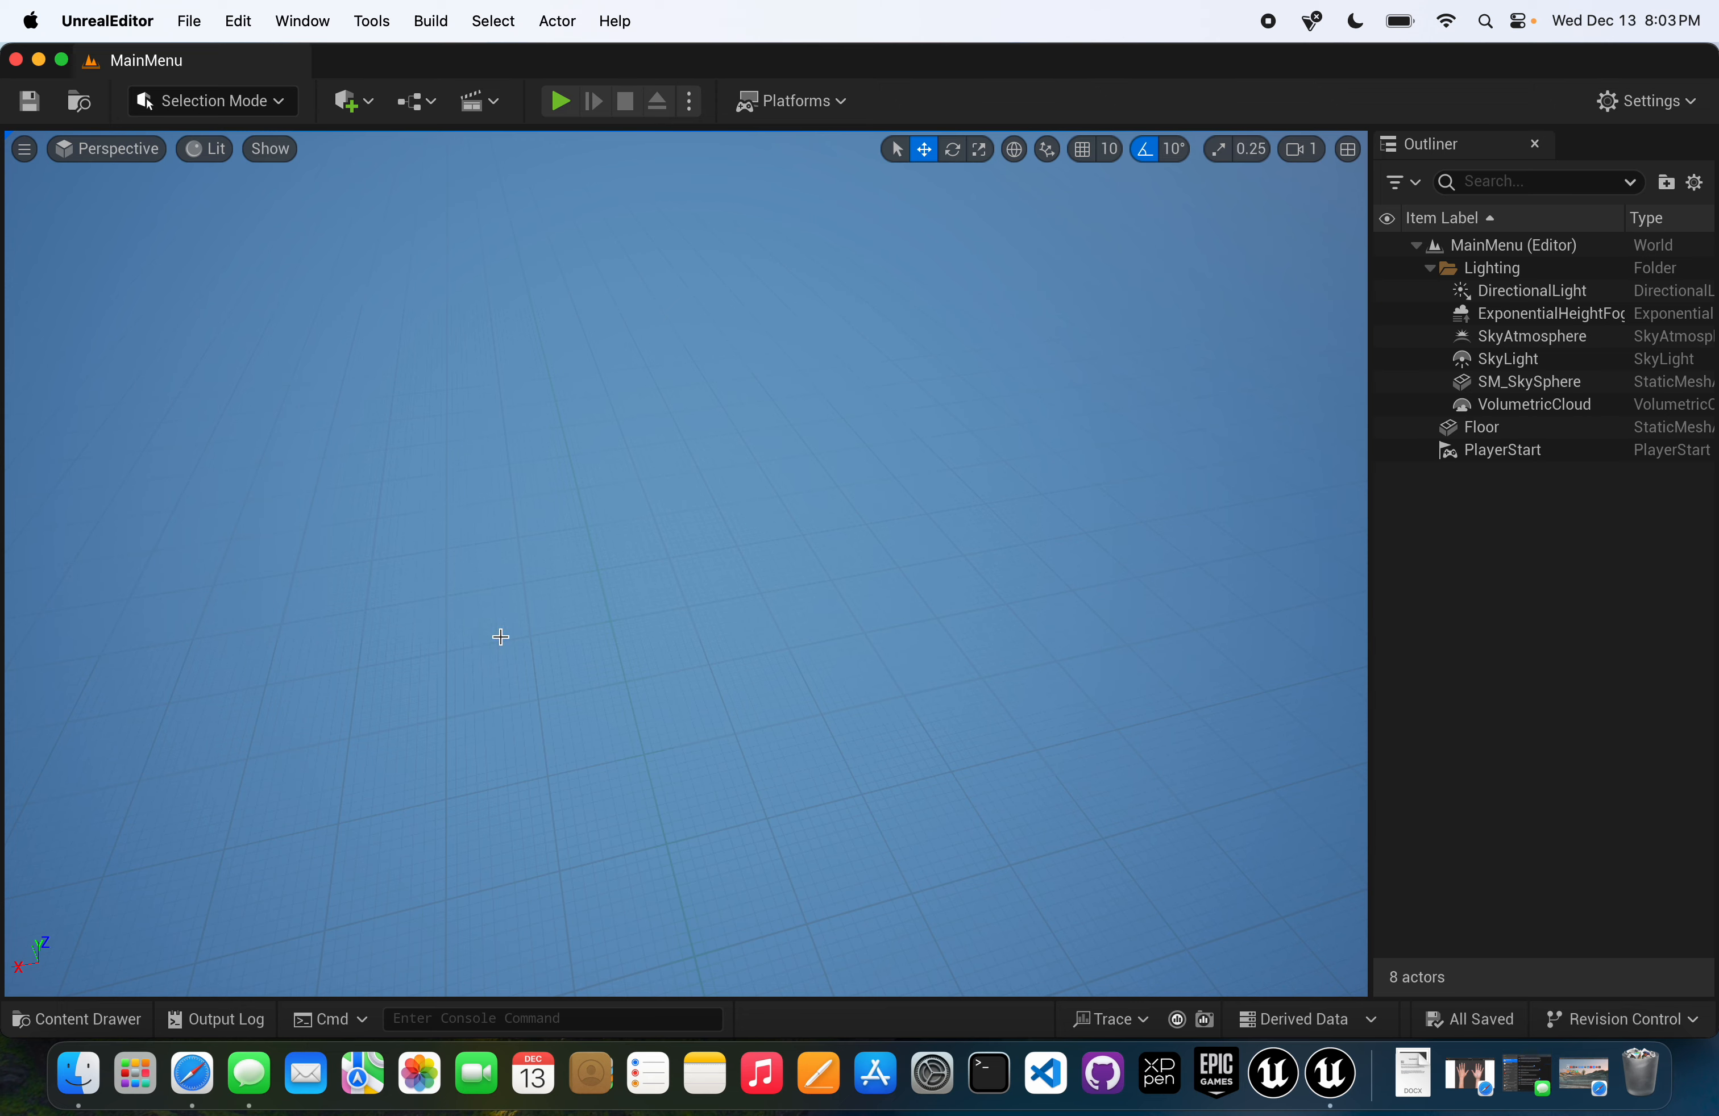
- Show the ThirdPerson Blueprints folder and enlarge the content browser to view all its blueprints
{"action": "left_click", "coordinate": [80, 1019]}
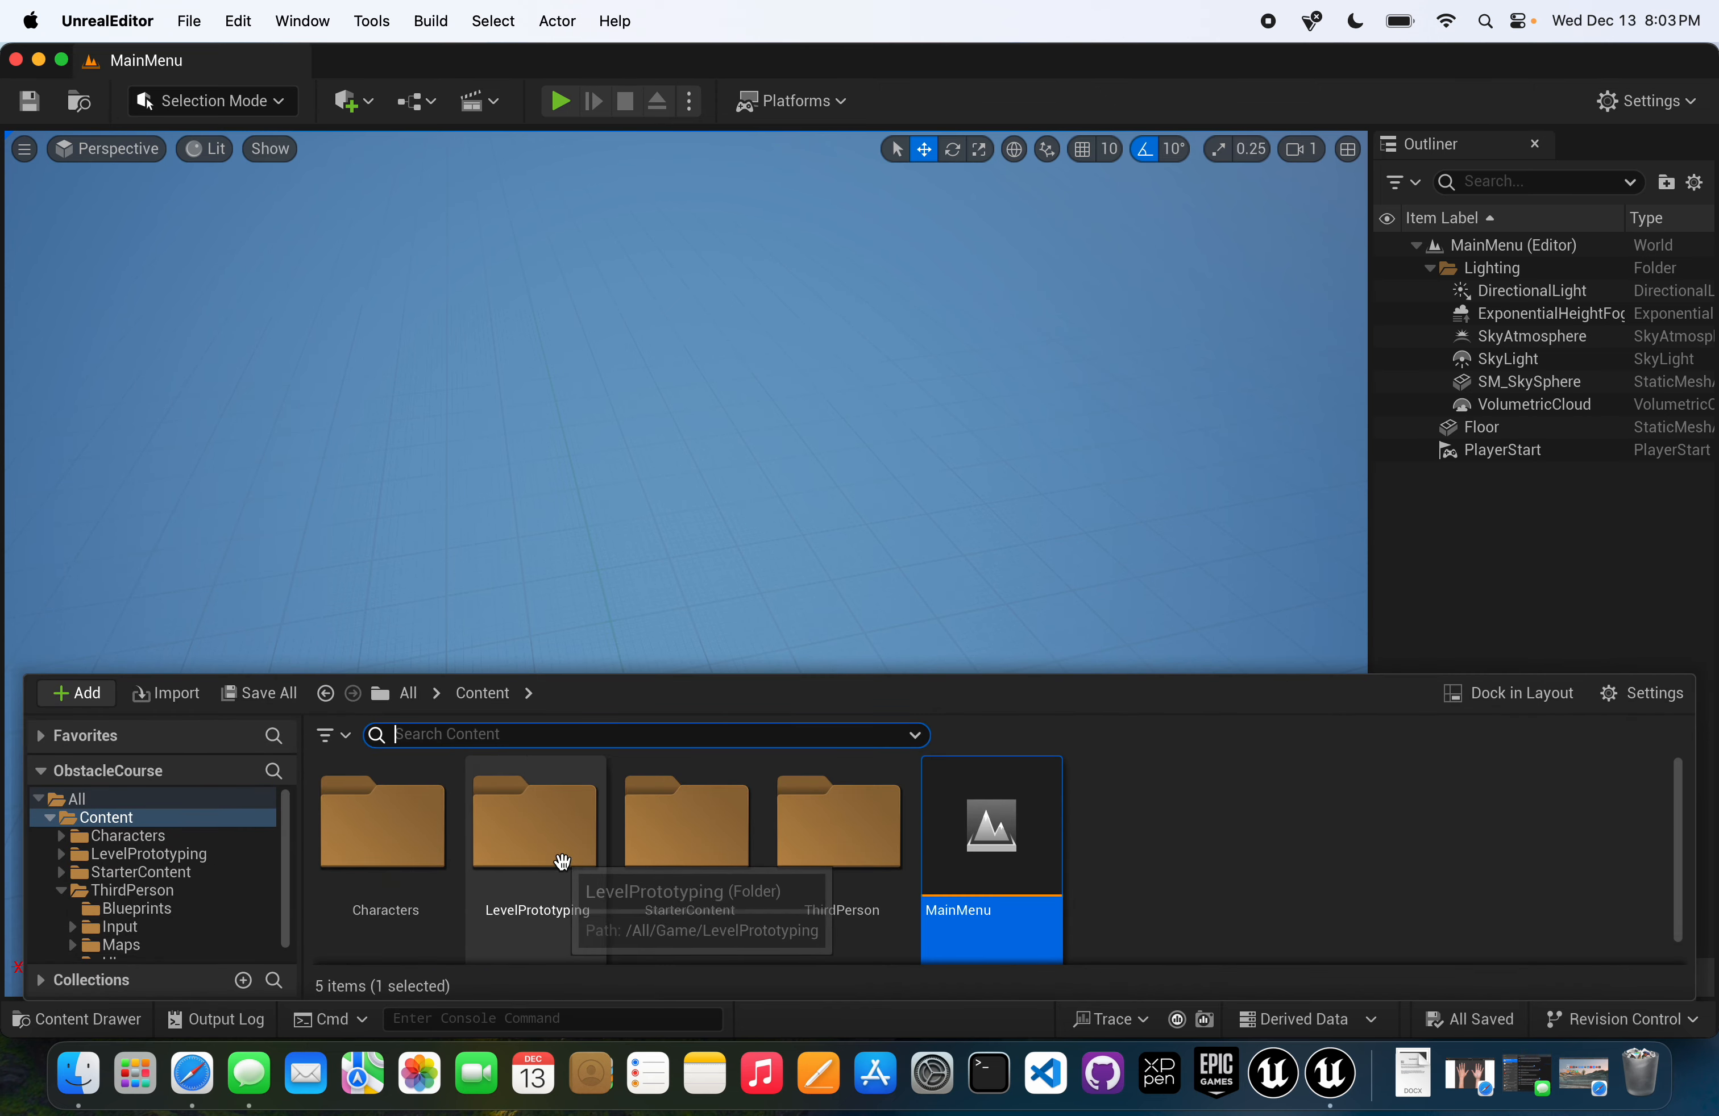
{"action": "scroll", "coordinate": [142, 893], "scroll_direction": "down", "scroll_amount": 1}
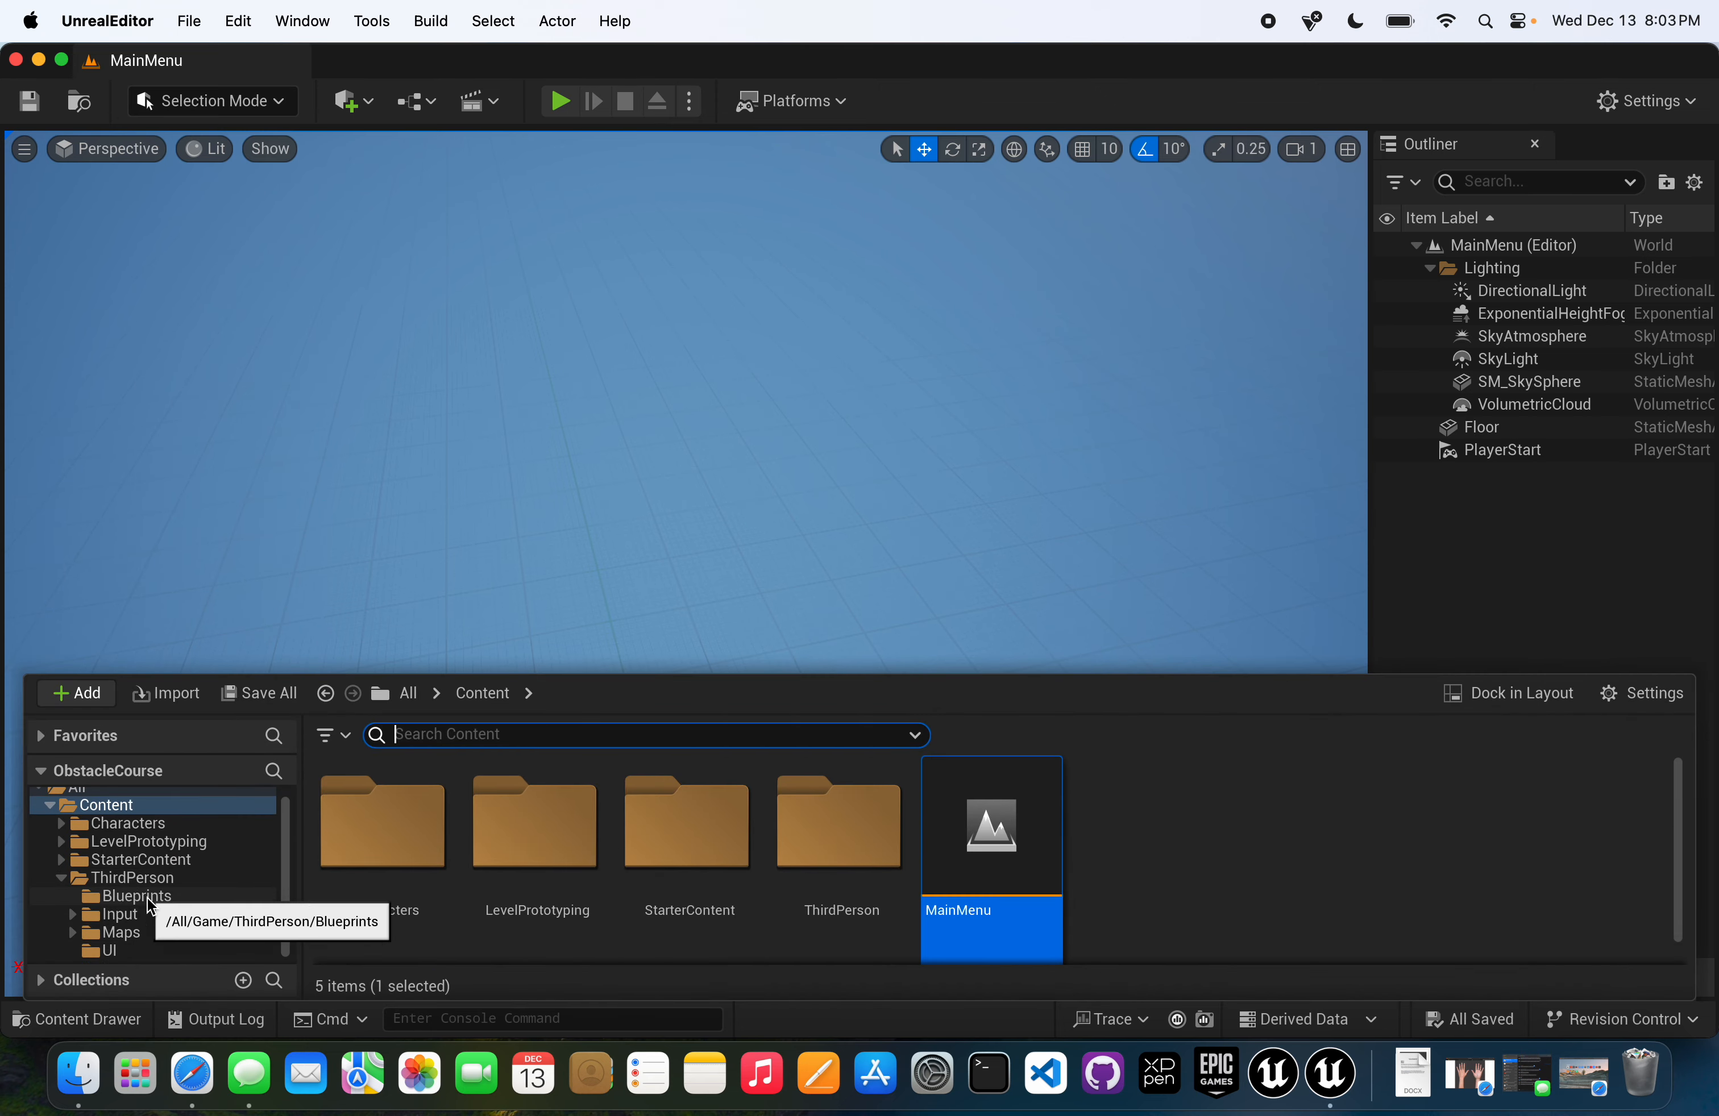
{"action": "left_click", "coordinate": [149, 899]}
{"action": "scroll", "coordinate": [741, 910], "scroll_direction": "down", "scroll_amount": 1}
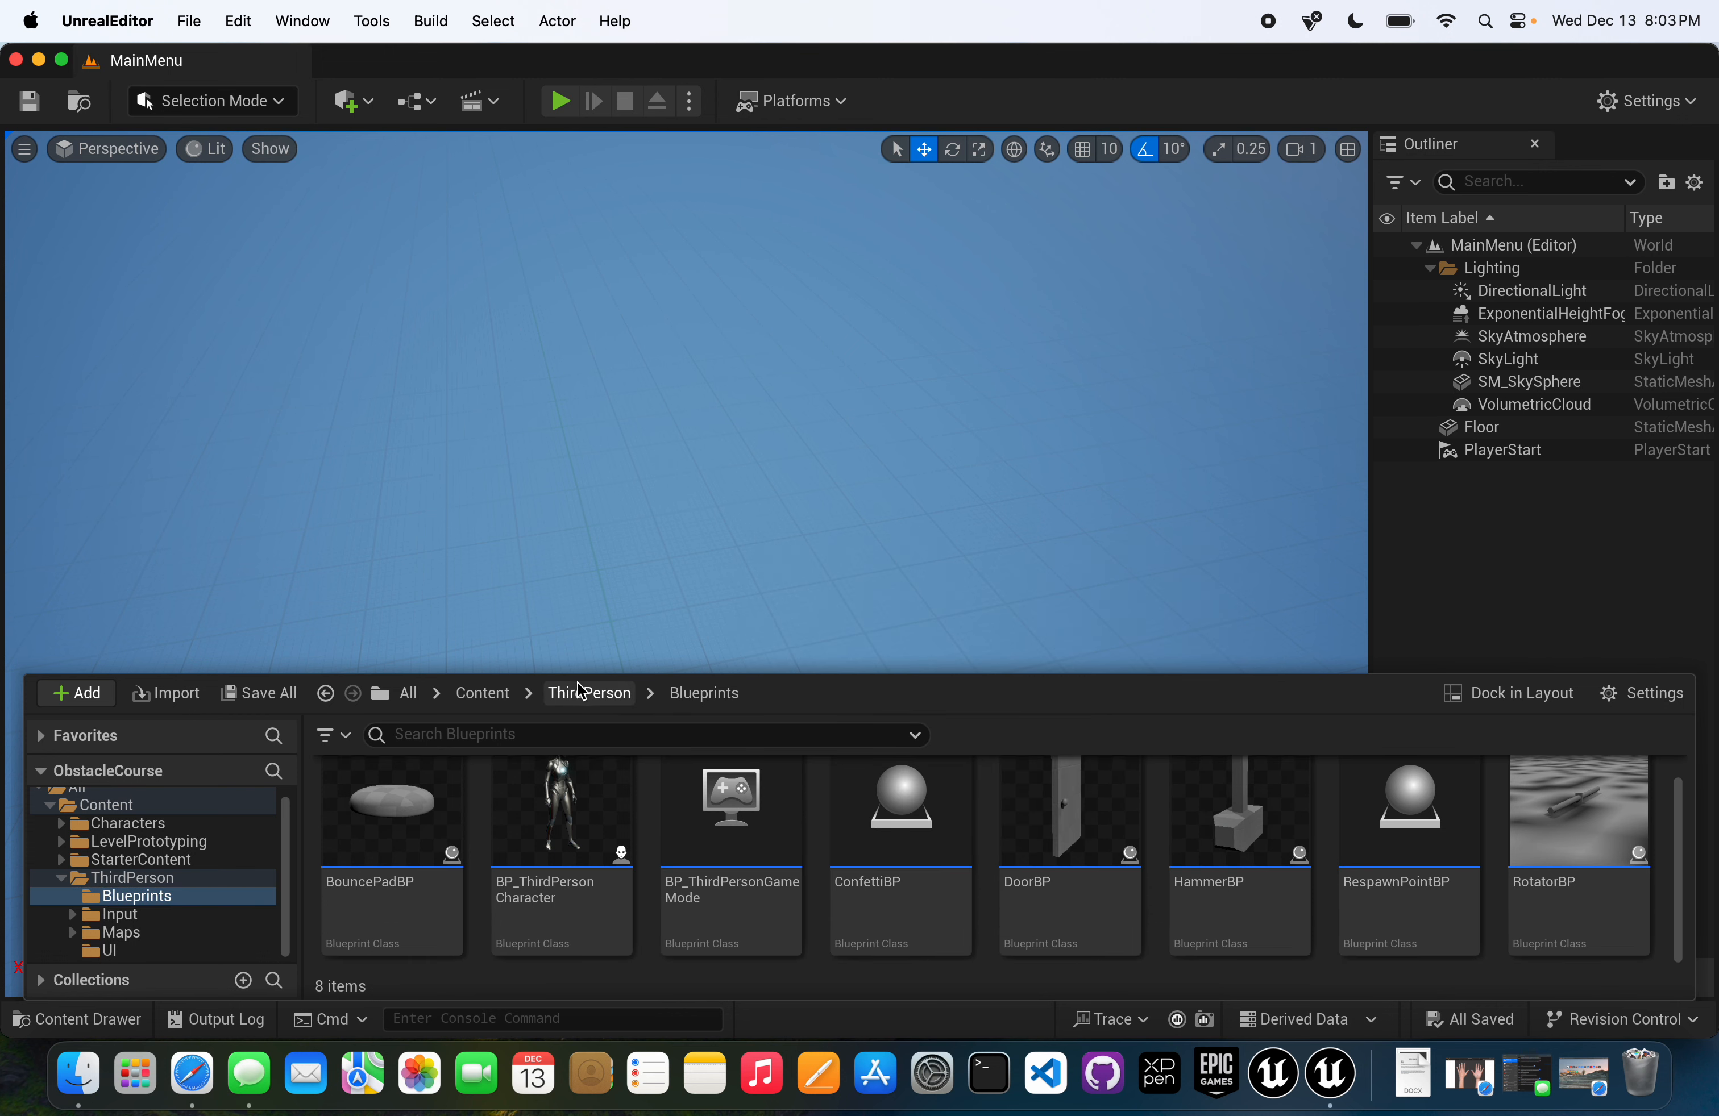
{"action": "left_click_drag", "start_coordinate": [638, 670], "coordinate": [641, 329]}
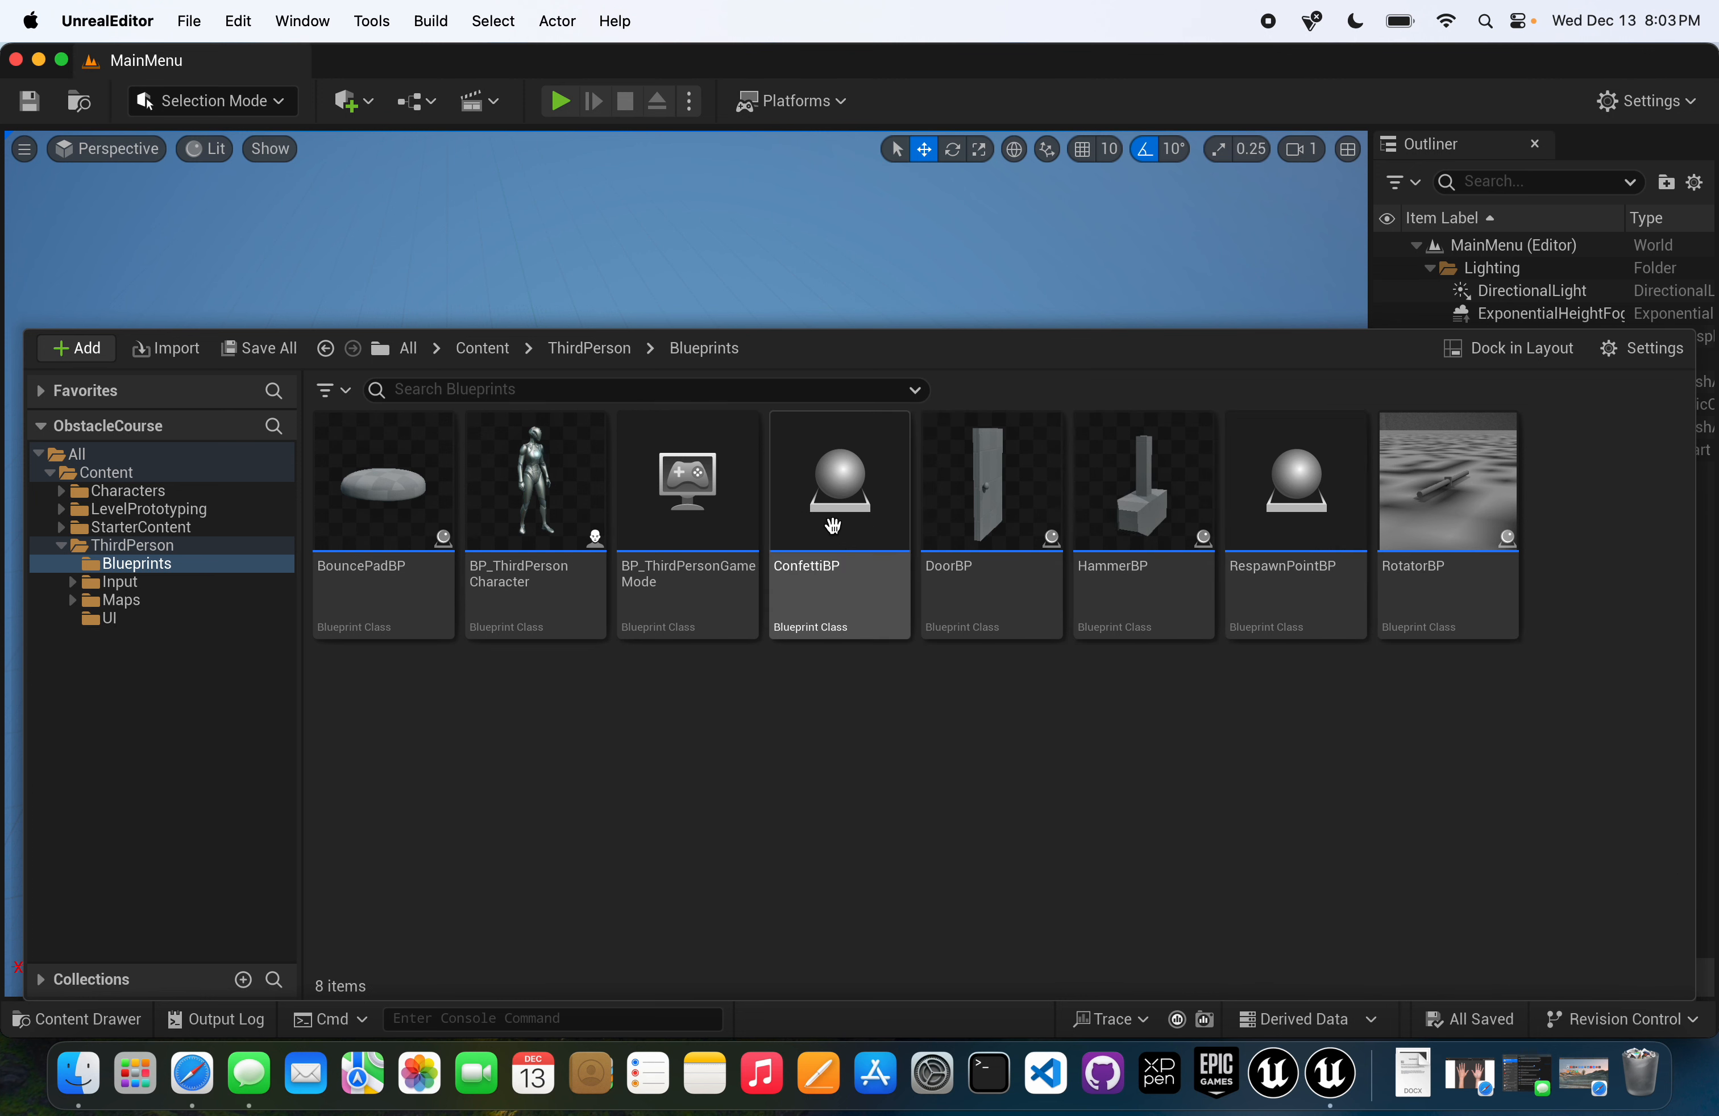
- Start a play session, start the game from the main menu, and run the character off the starting platform twice to demonstrate respawning
{"action": "left_click", "coordinate": [559, 101]}
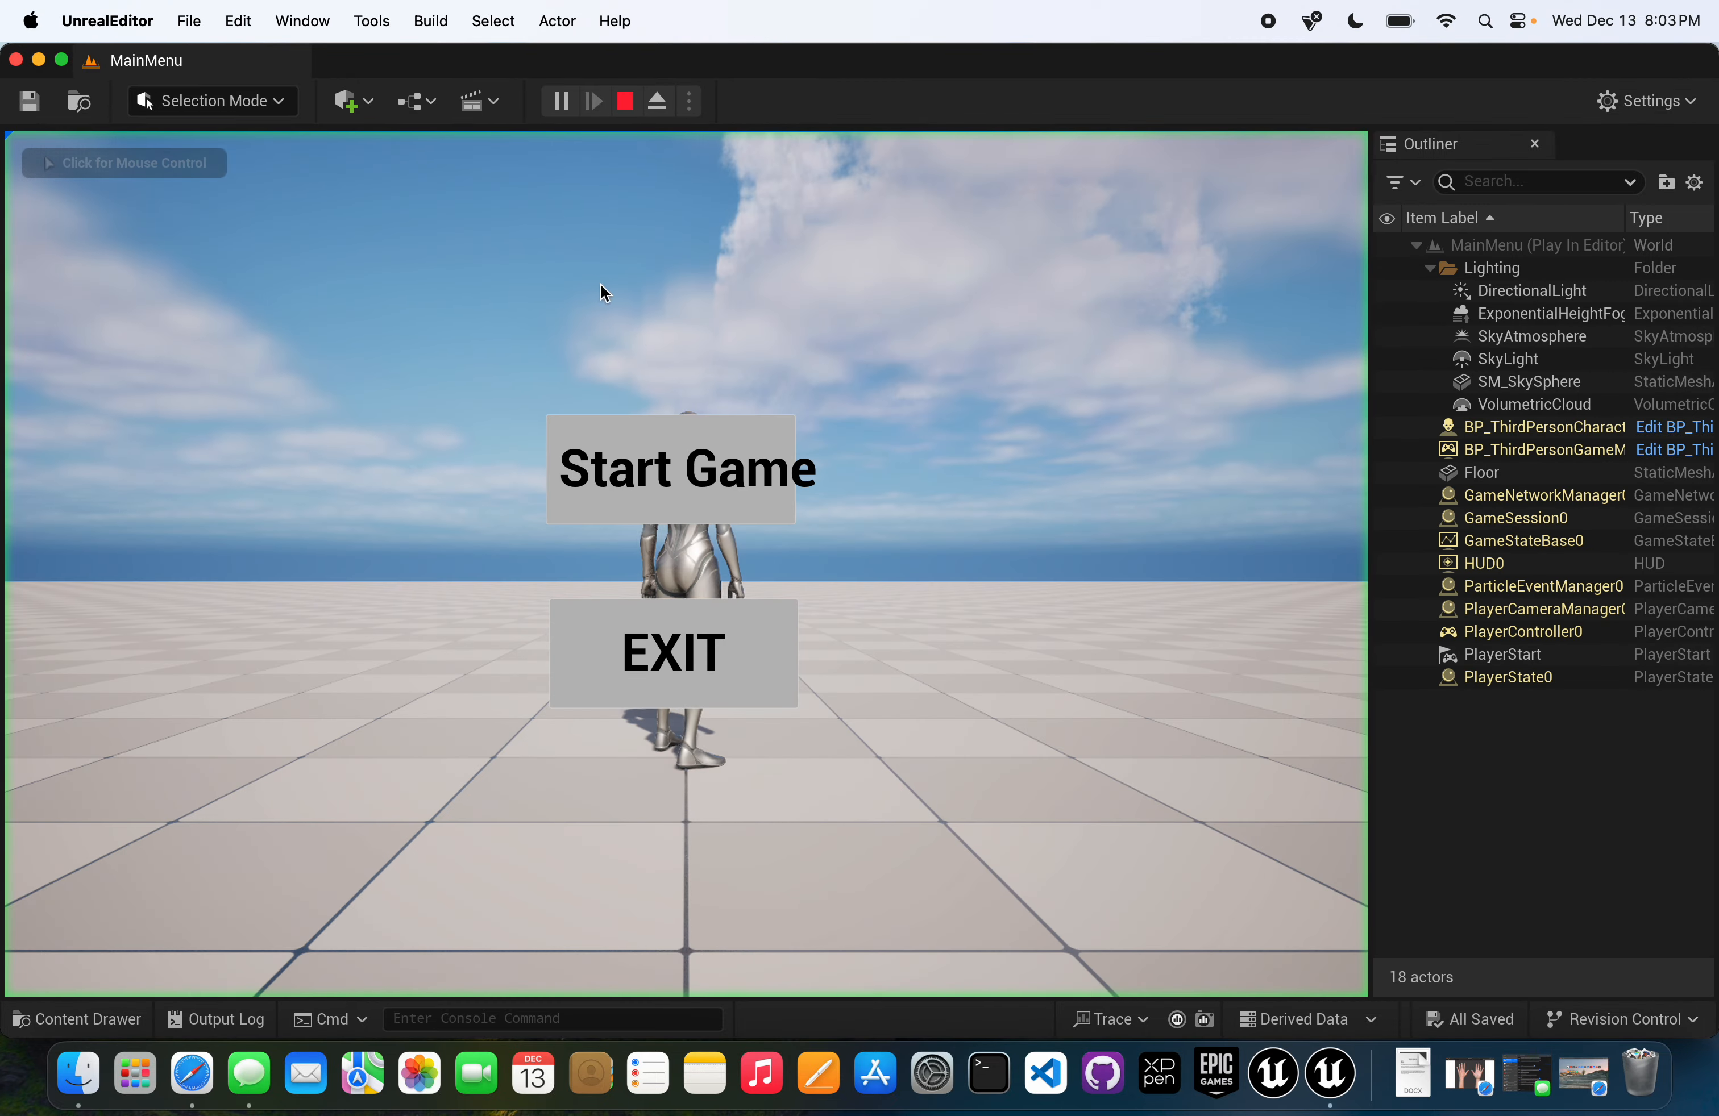
{"action": "left_click", "coordinate": [672, 463]}
{"action": "key", "text": "w"}
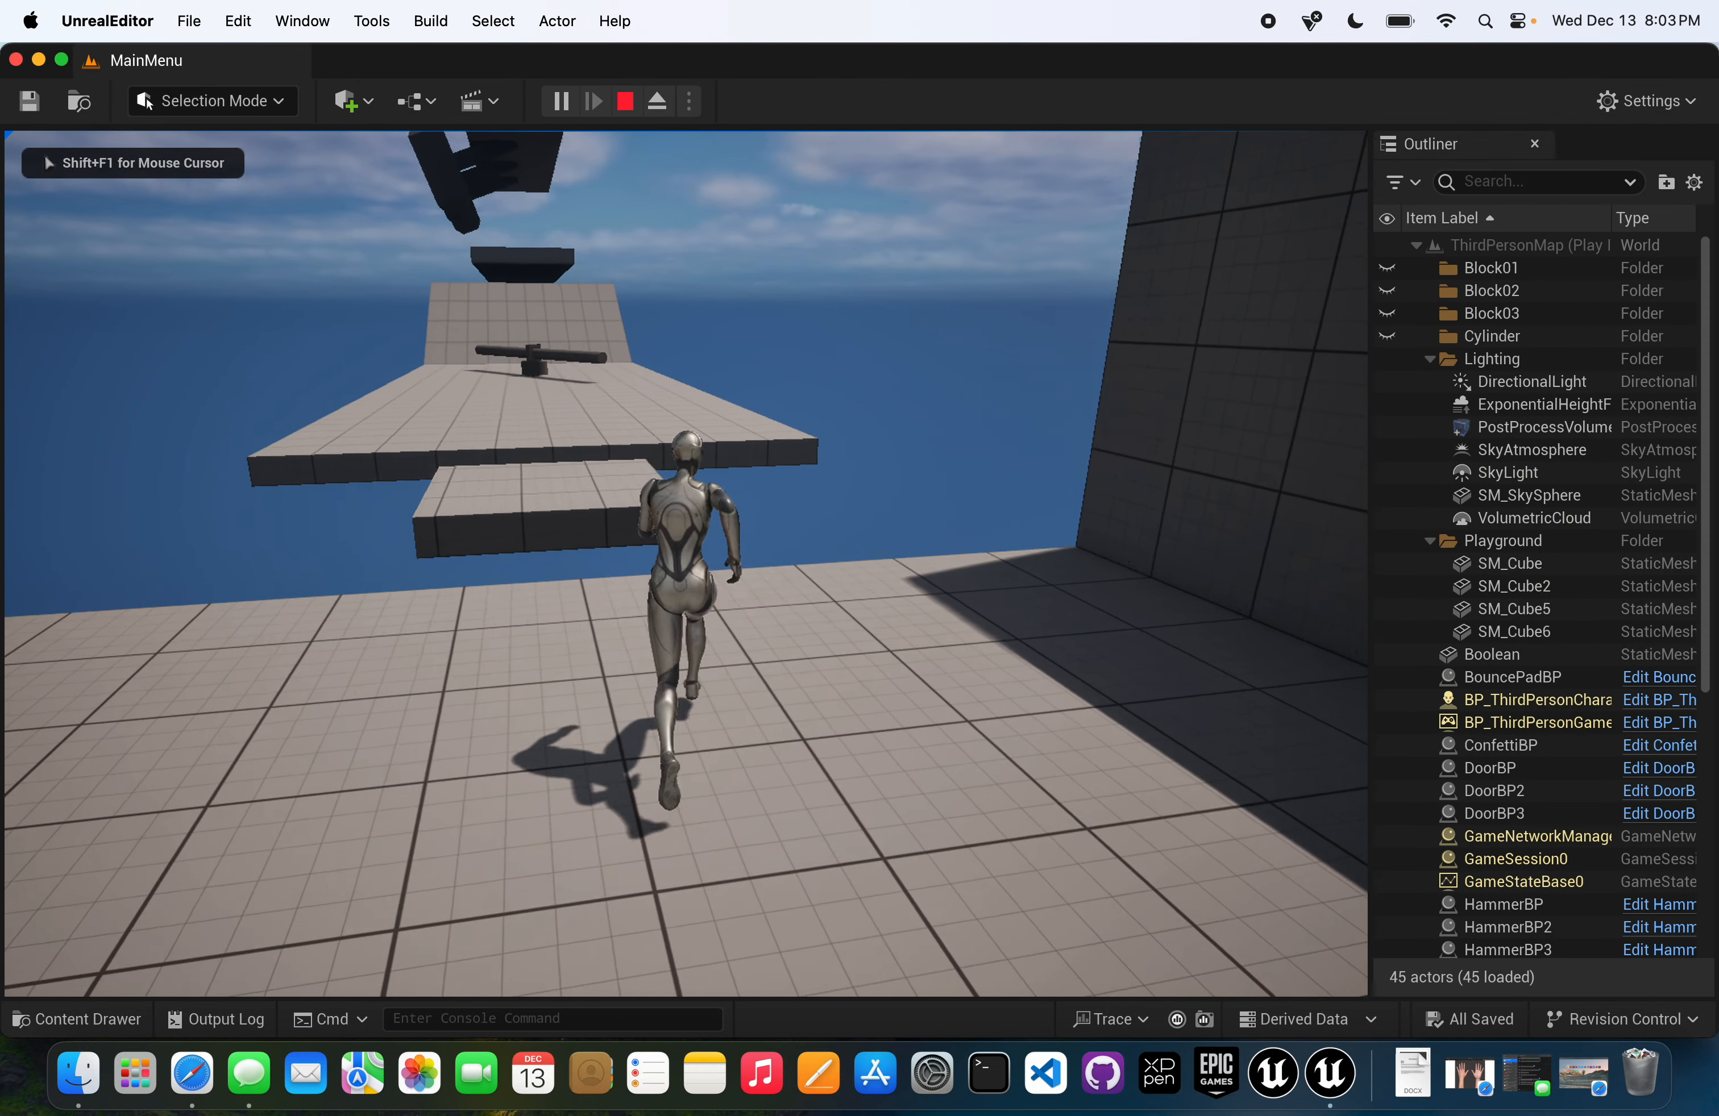
{"action": "key", "text": "a"}
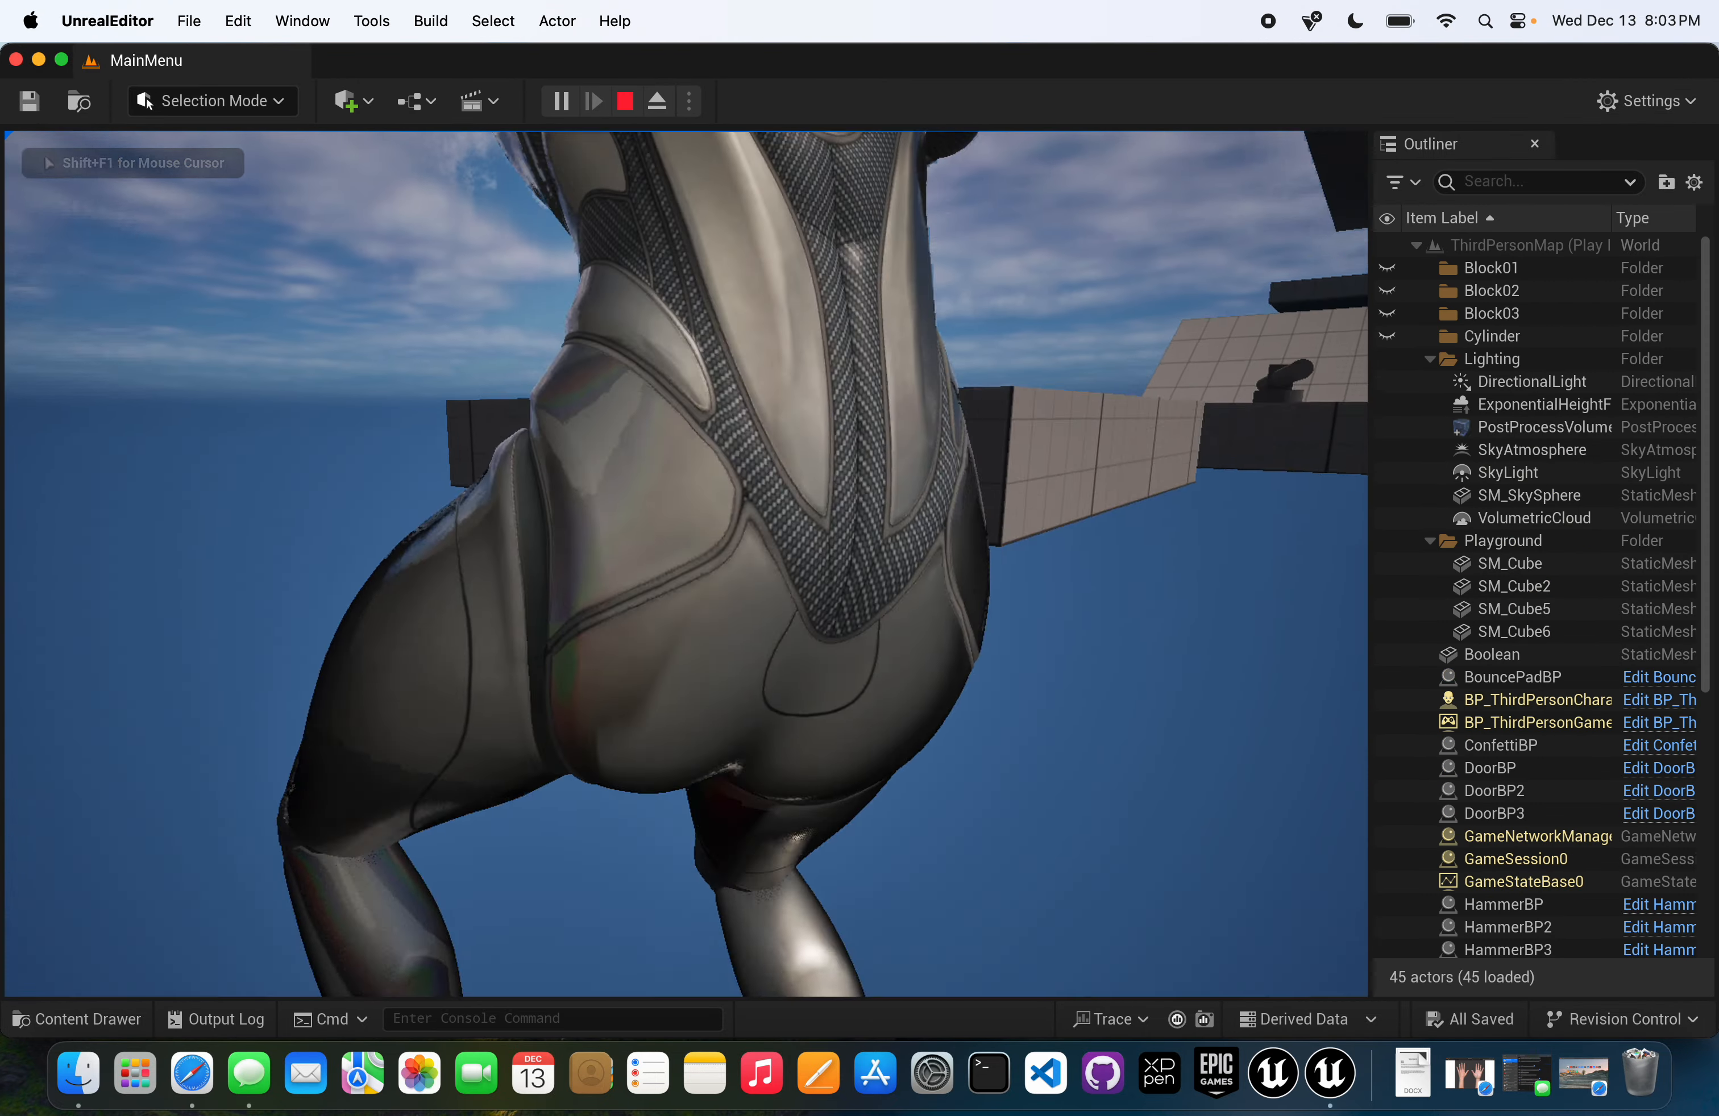
{"action": "key", "text": "w"}
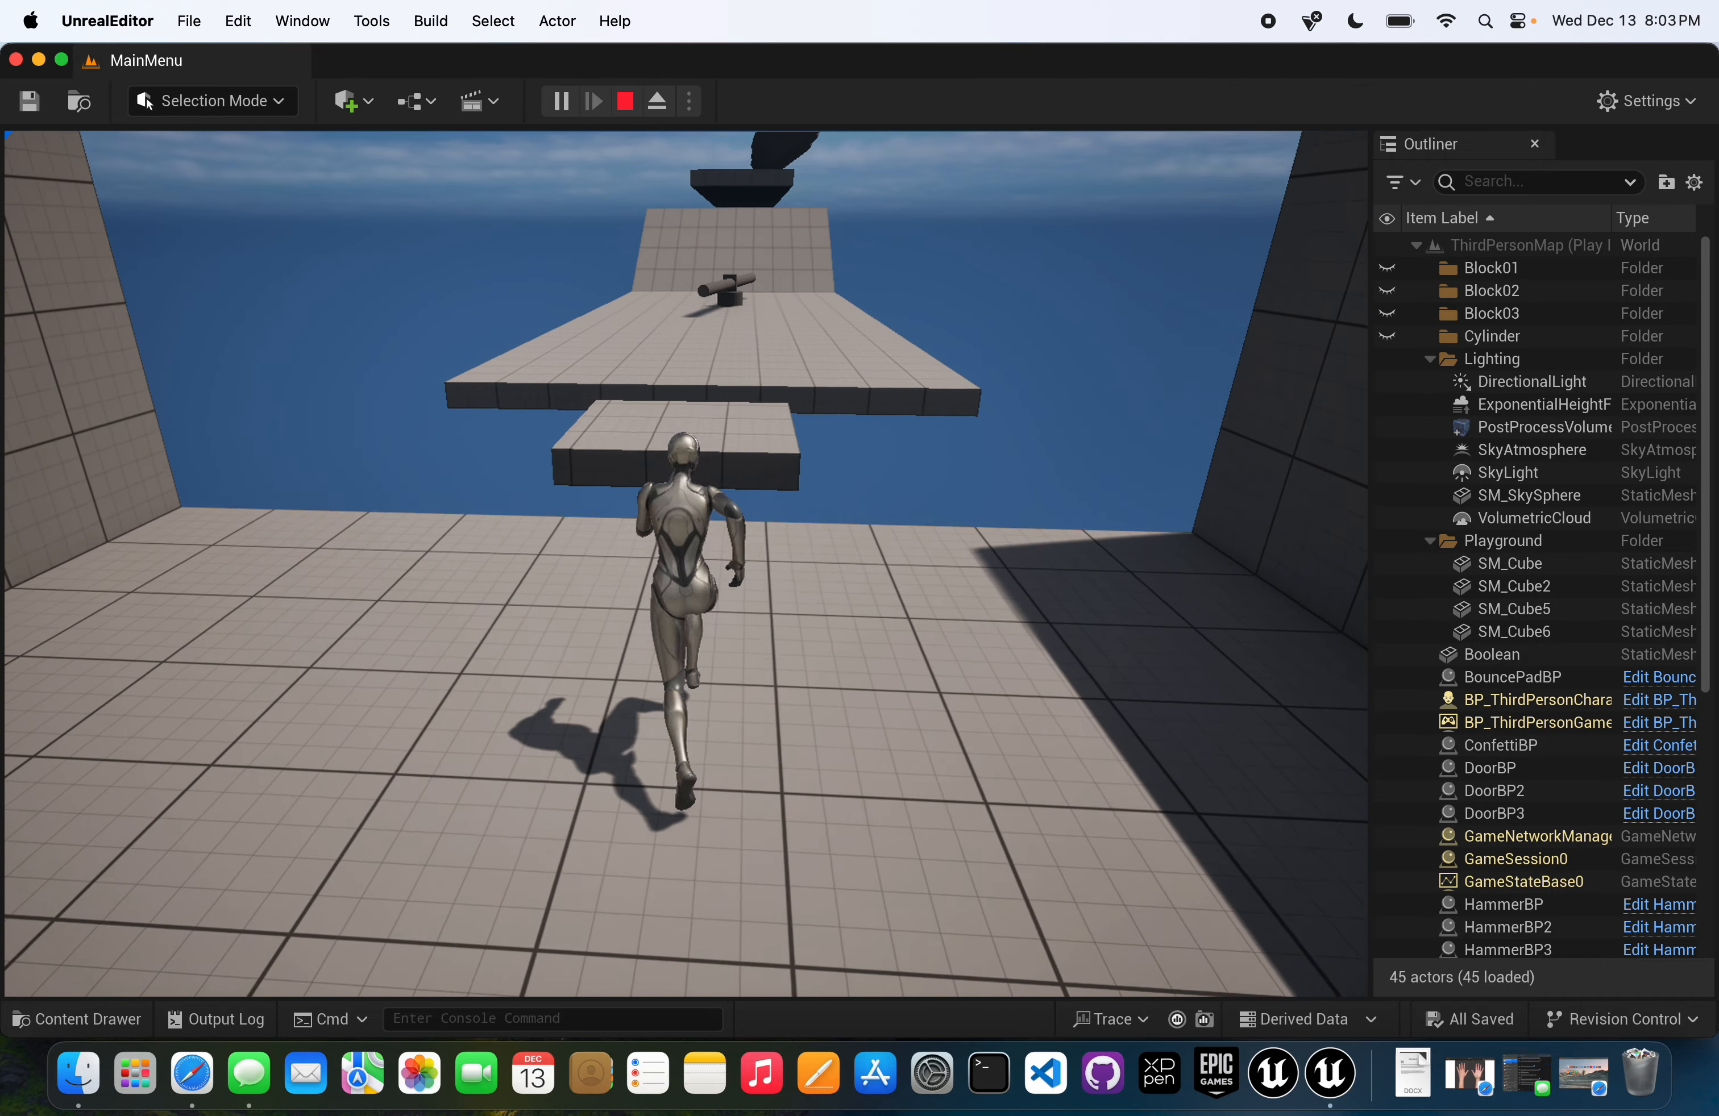
{"action": "key", "text": "a"}
{"action": "key", "text": "space"}
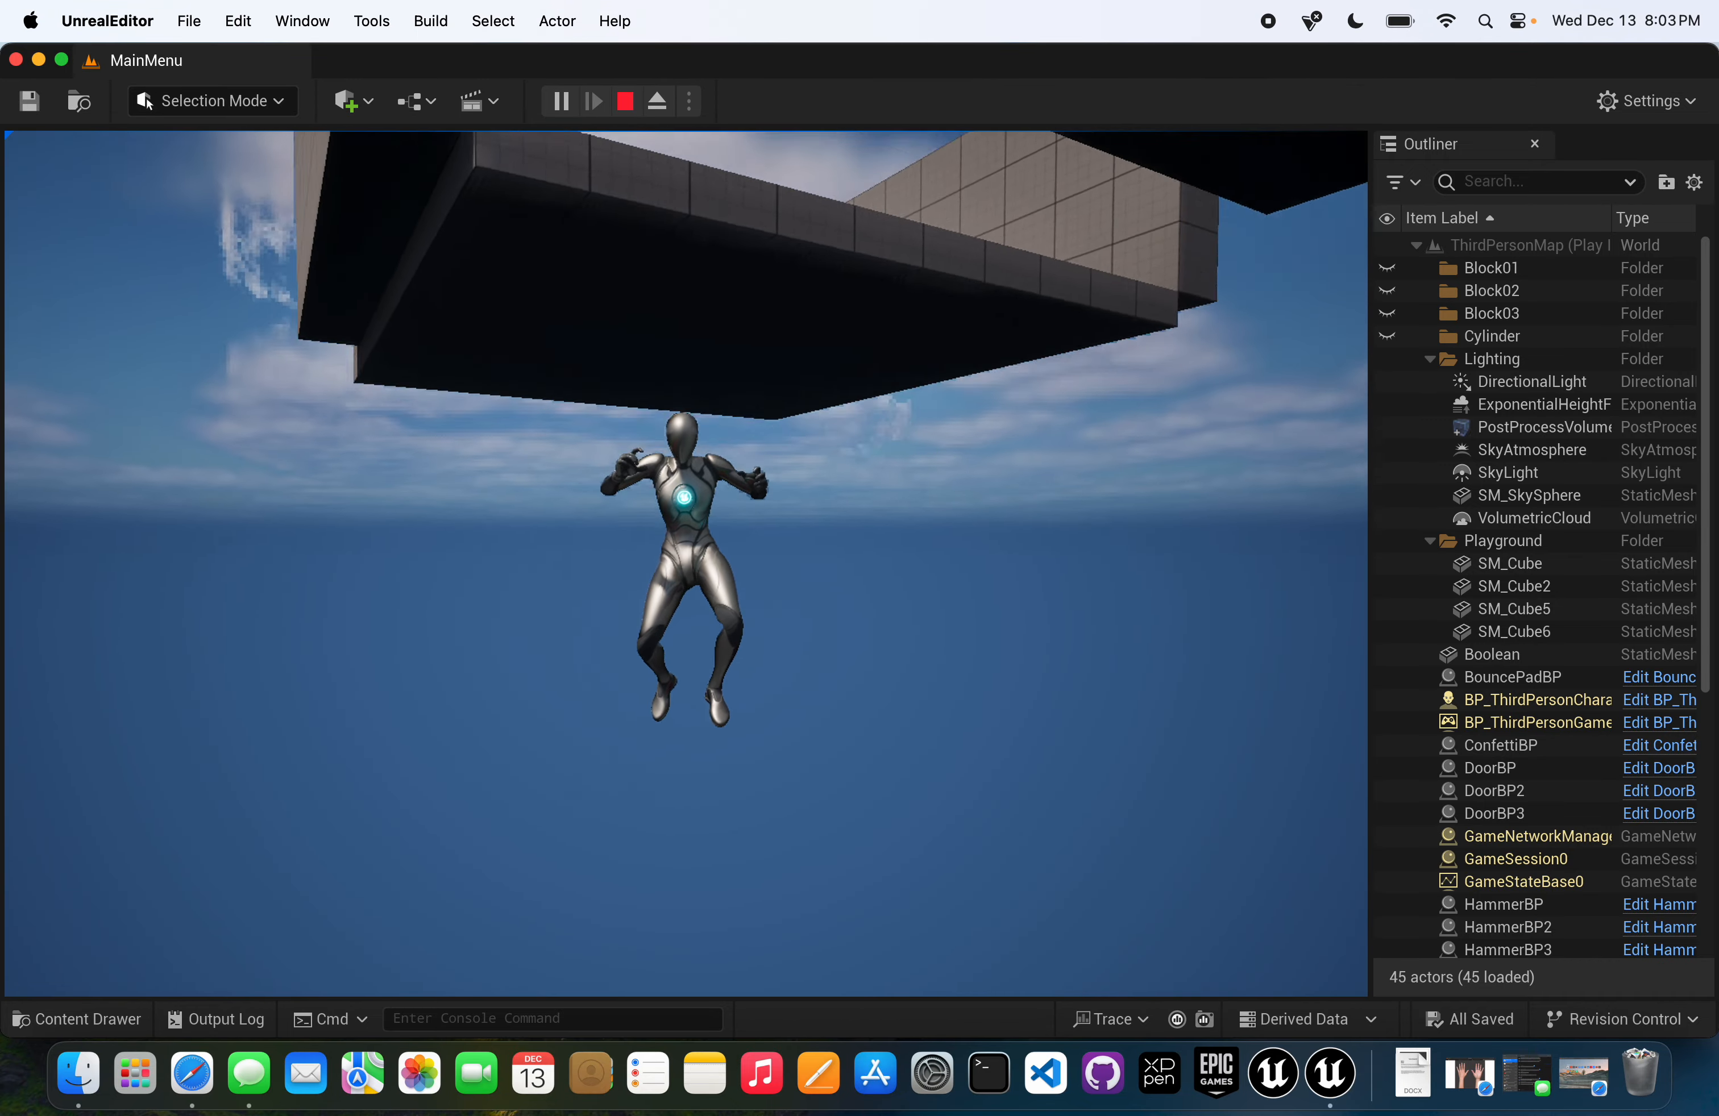
- End the play session, close the Message Log, and dismiss the error notification
{"action": "key", "text": "Escape"}
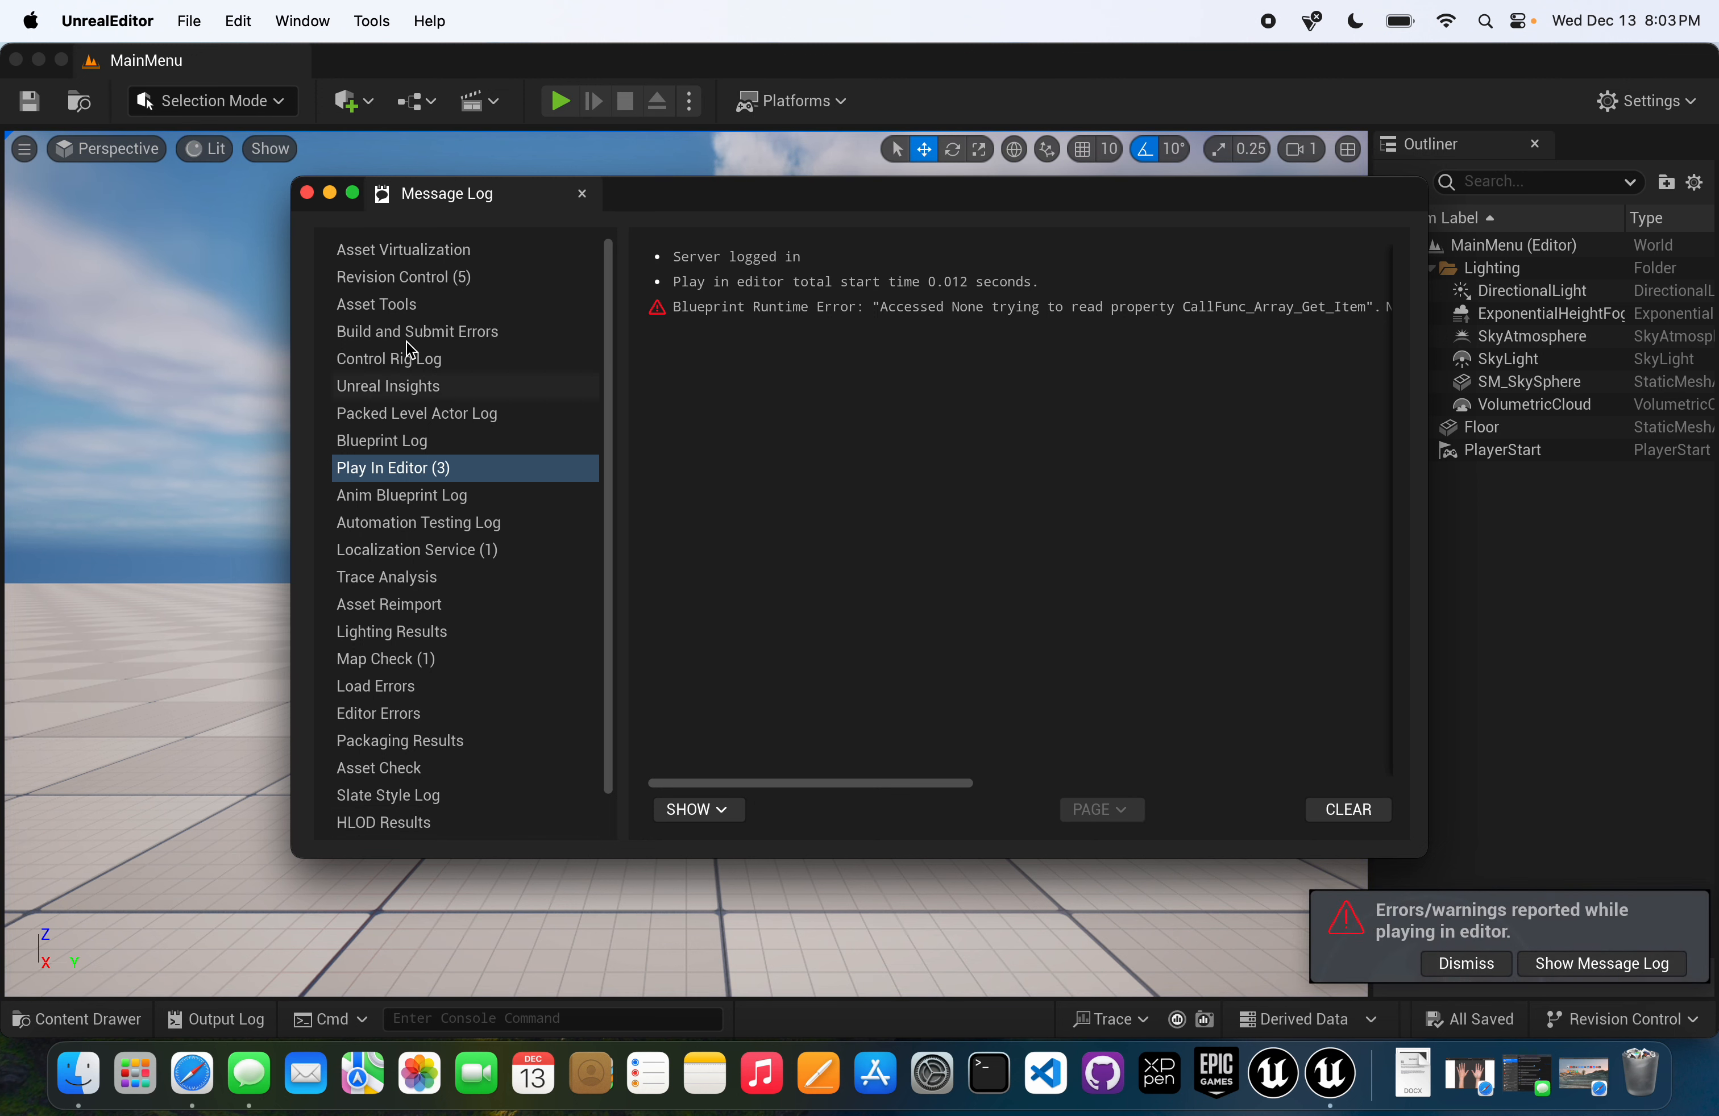
{"action": "left_click", "coordinate": [308, 192]}
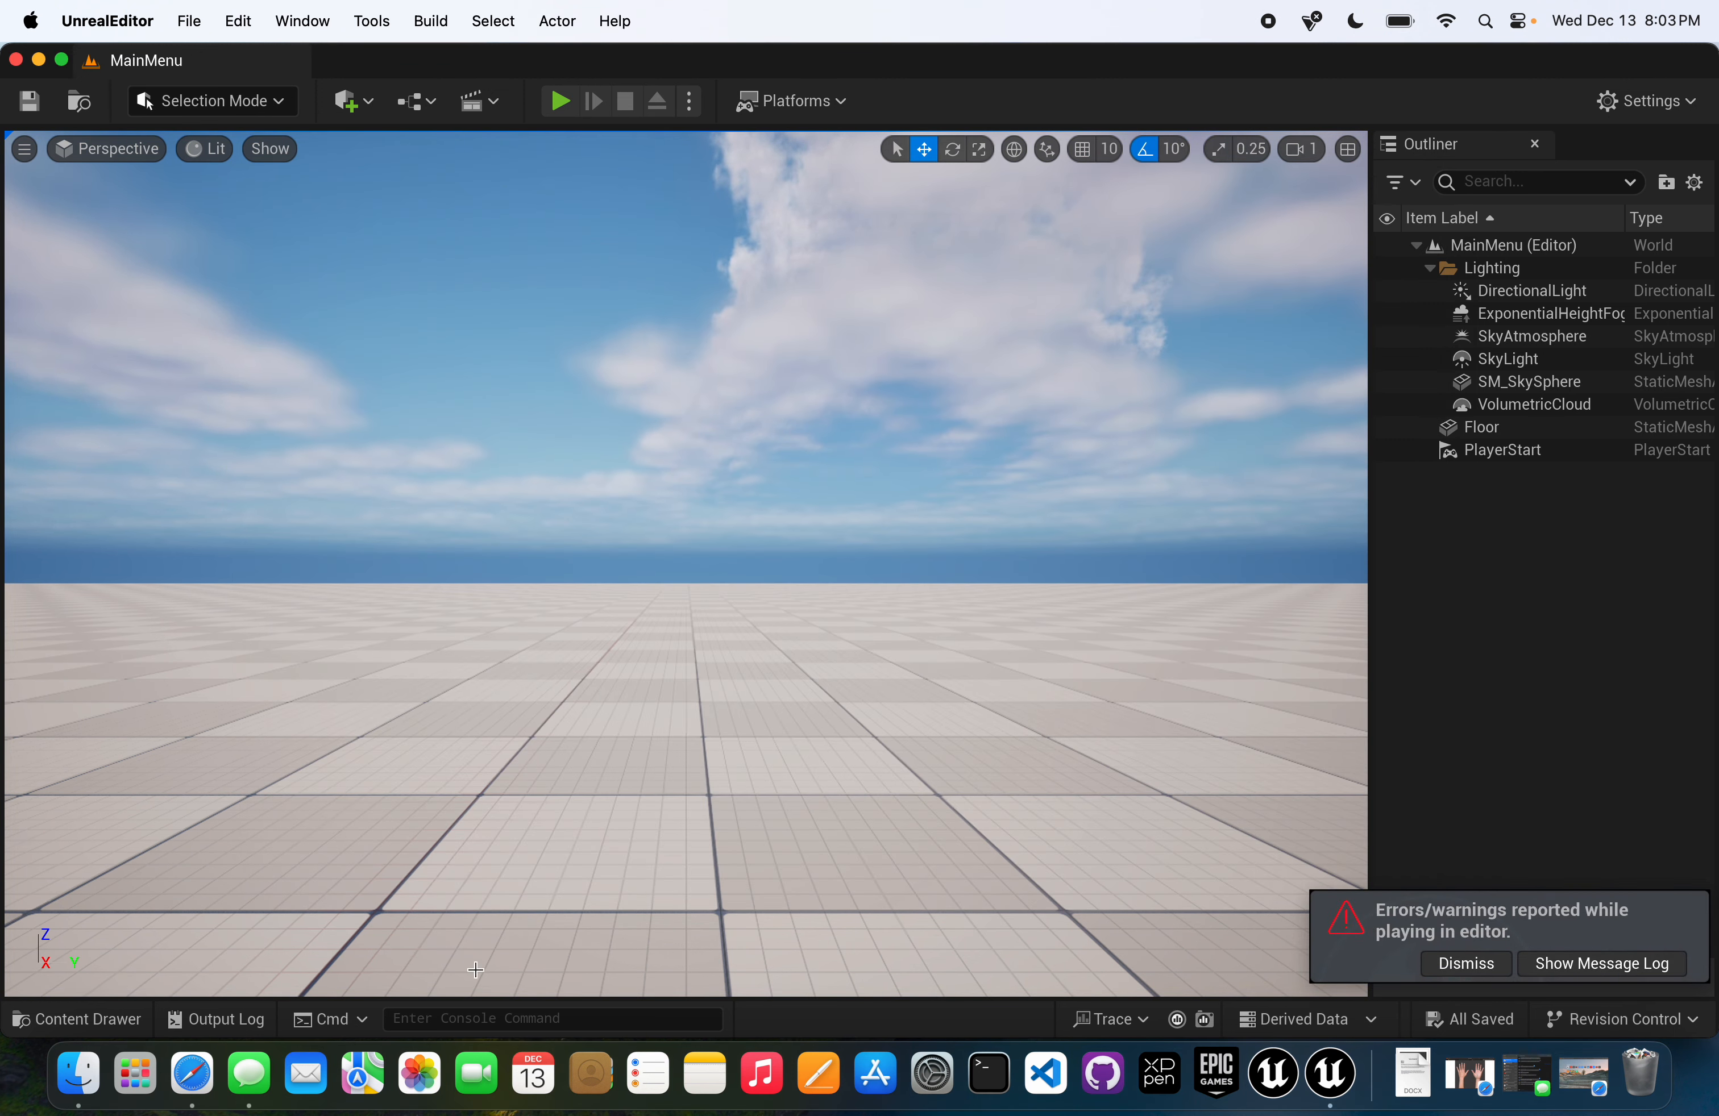
{"action": "left_click", "coordinate": [1474, 964]}
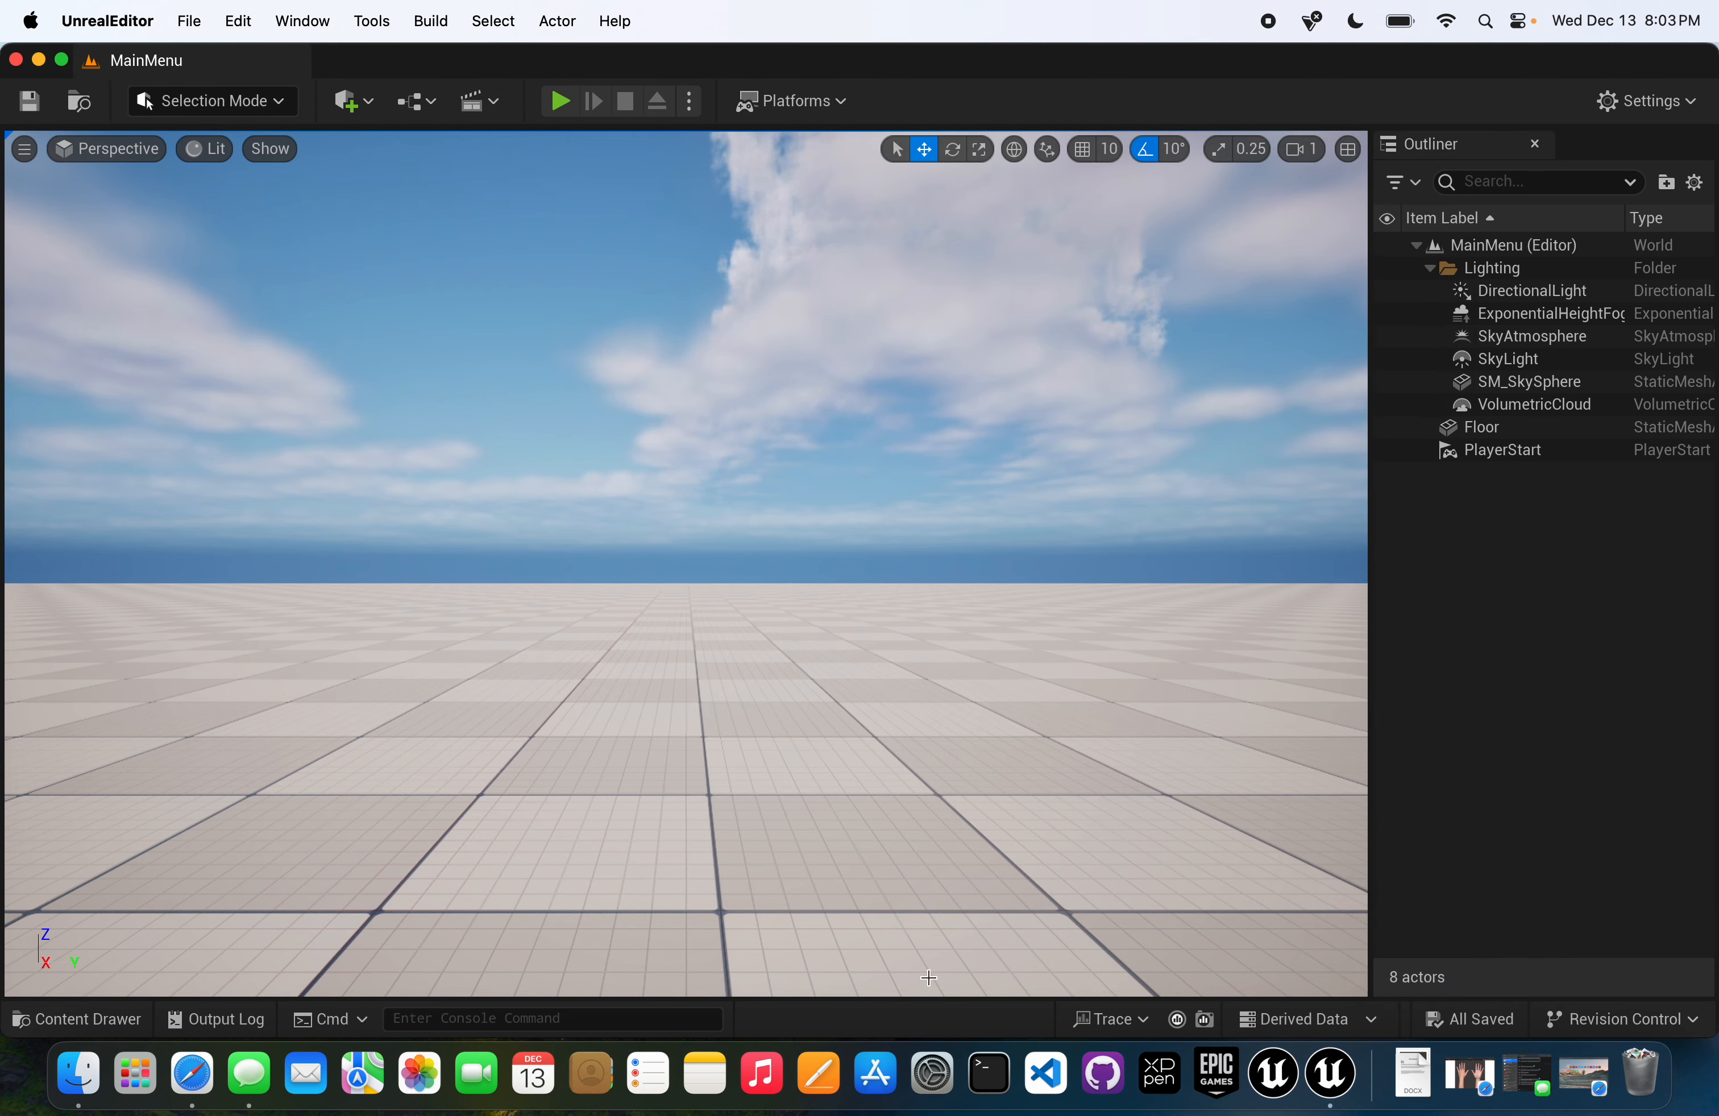
- Open BouncePadBP from the Blueprints folder, examine its Event Hit, Cast To Character and Launch Character nodes, and close it
{"action": "left_click", "coordinate": [121, 1026]}
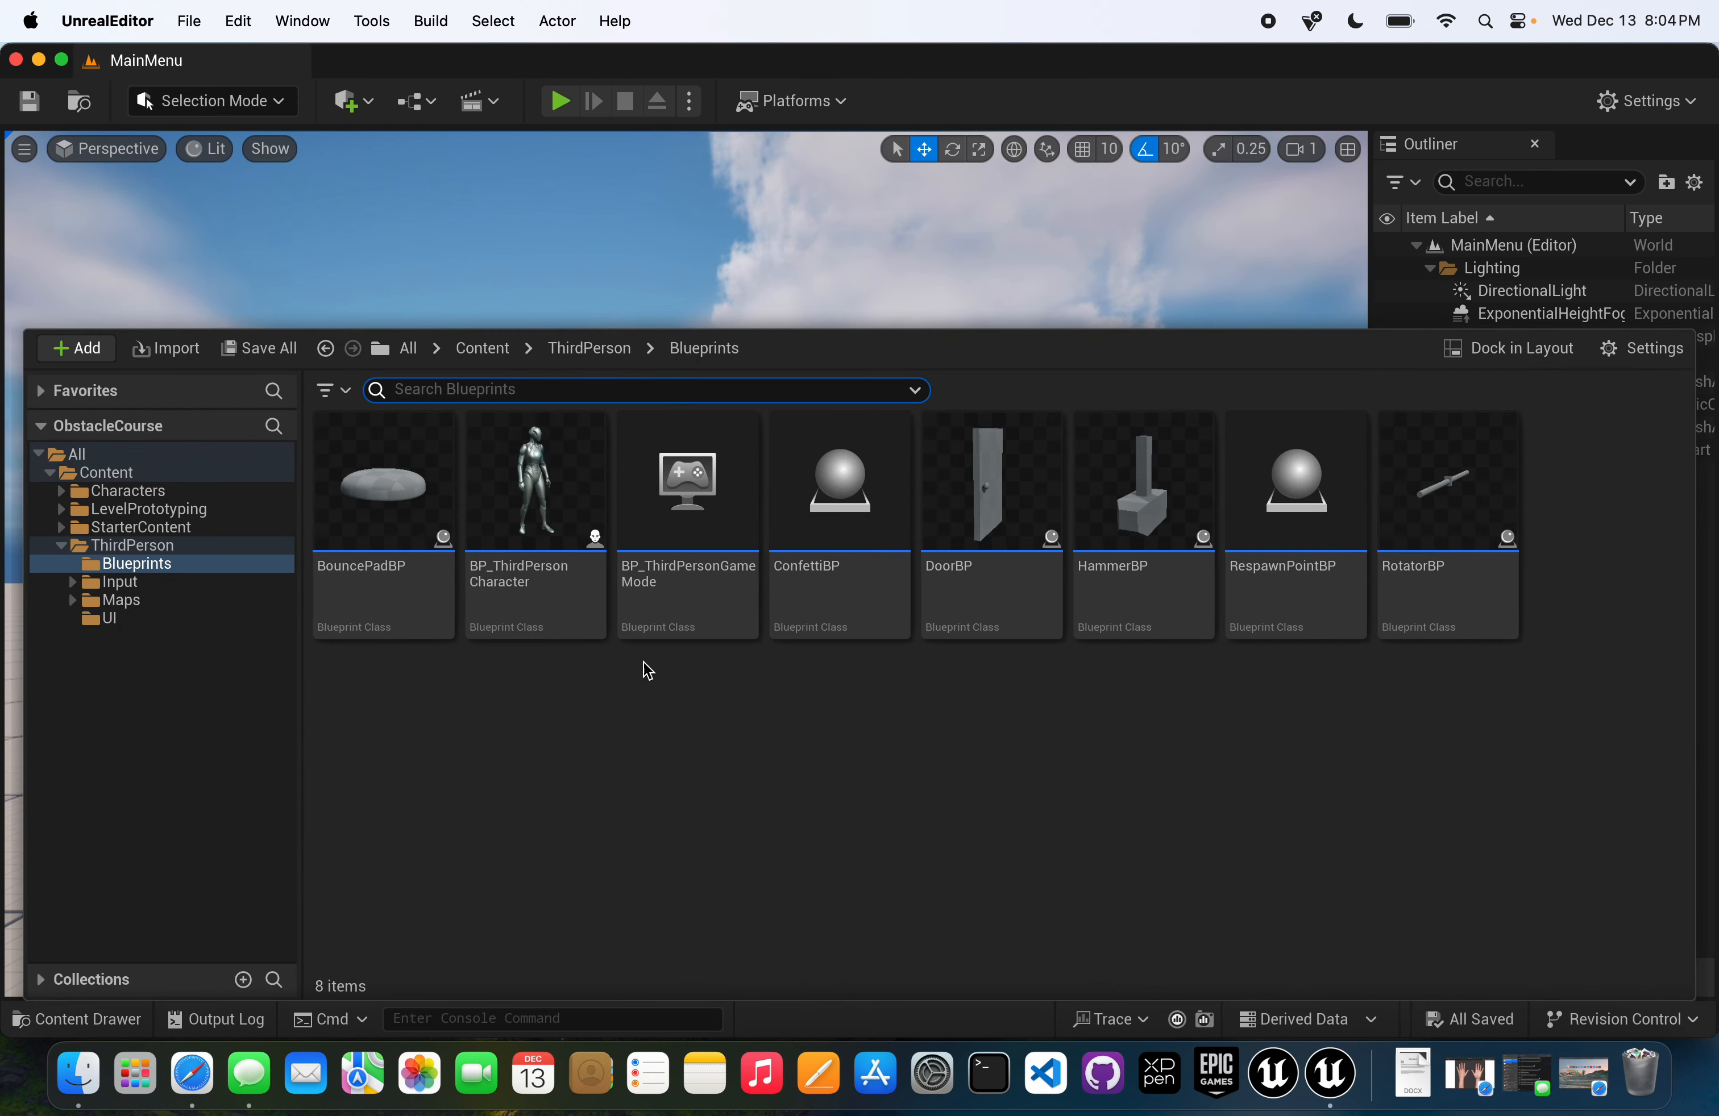
{"action": "double_click", "coordinate": [381, 508]}
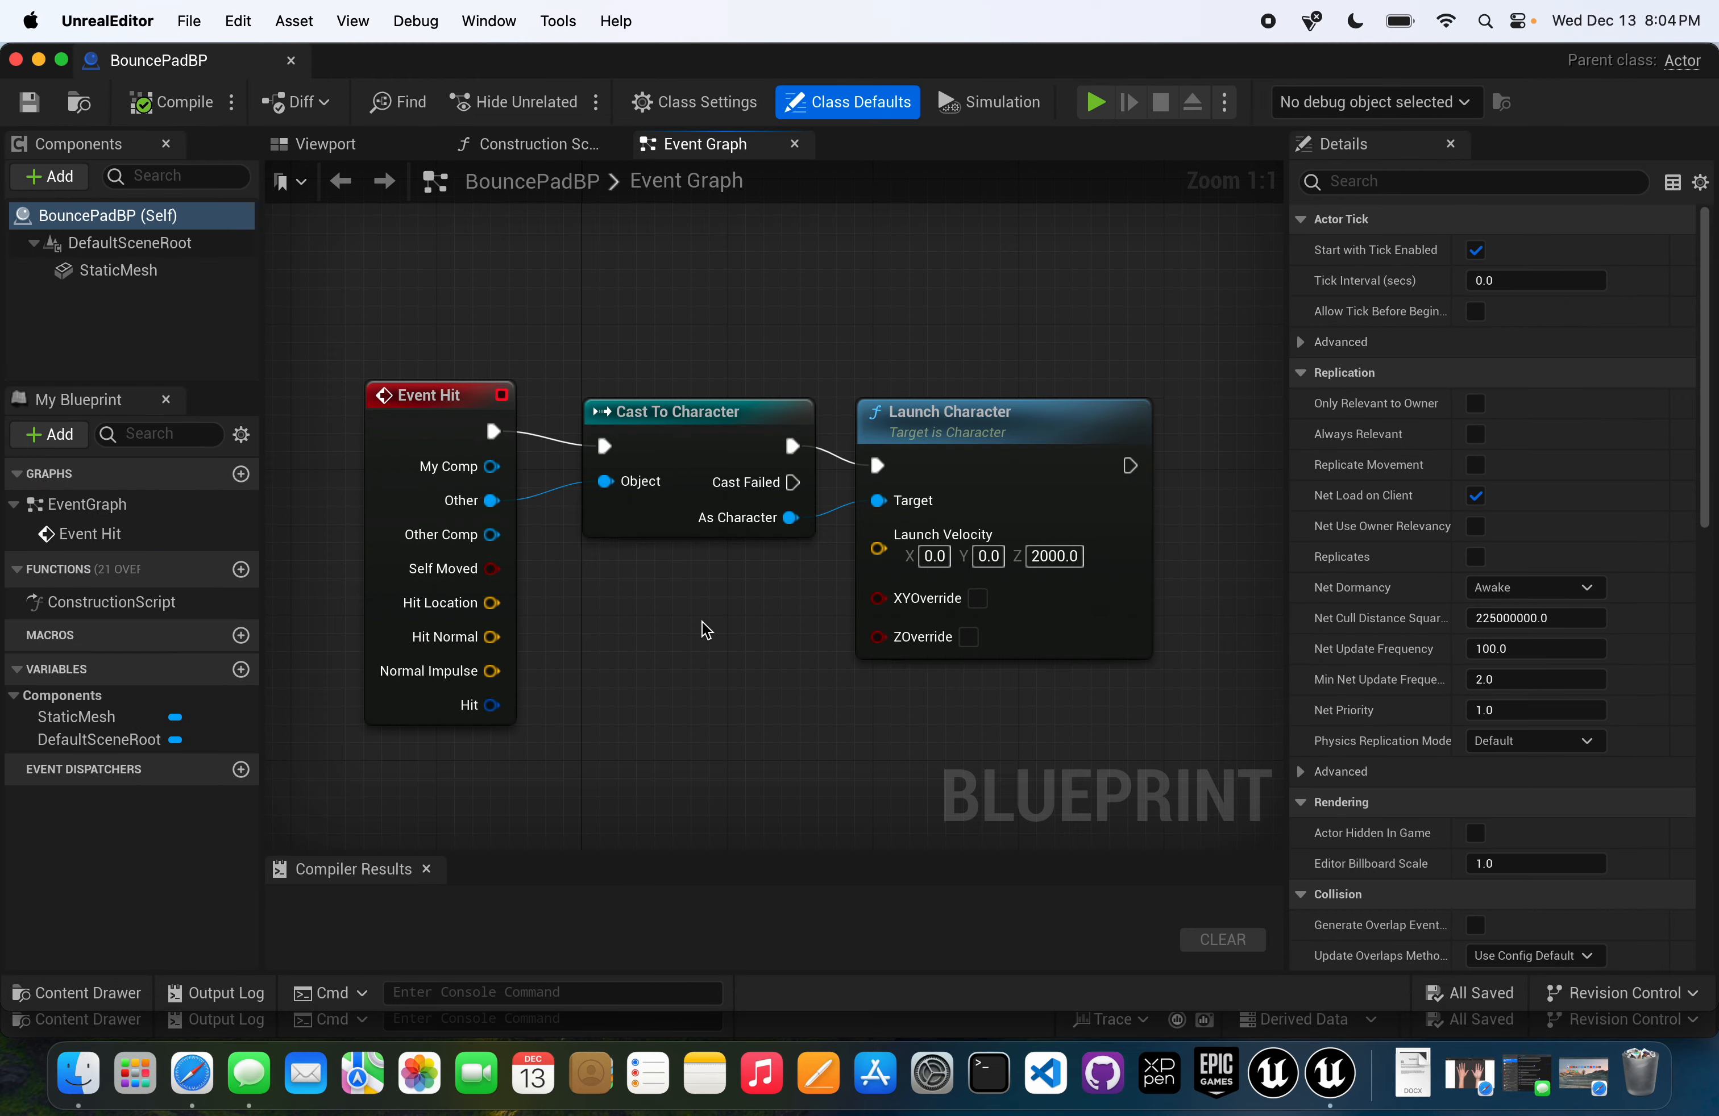
{"action": "scroll", "coordinate": [704, 632], "scroll_direction": "down", "scroll_amount": 3}
{"action": "scroll", "coordinate": [702, 633], "scroll_direction": "up", "scroll_amount": 3}
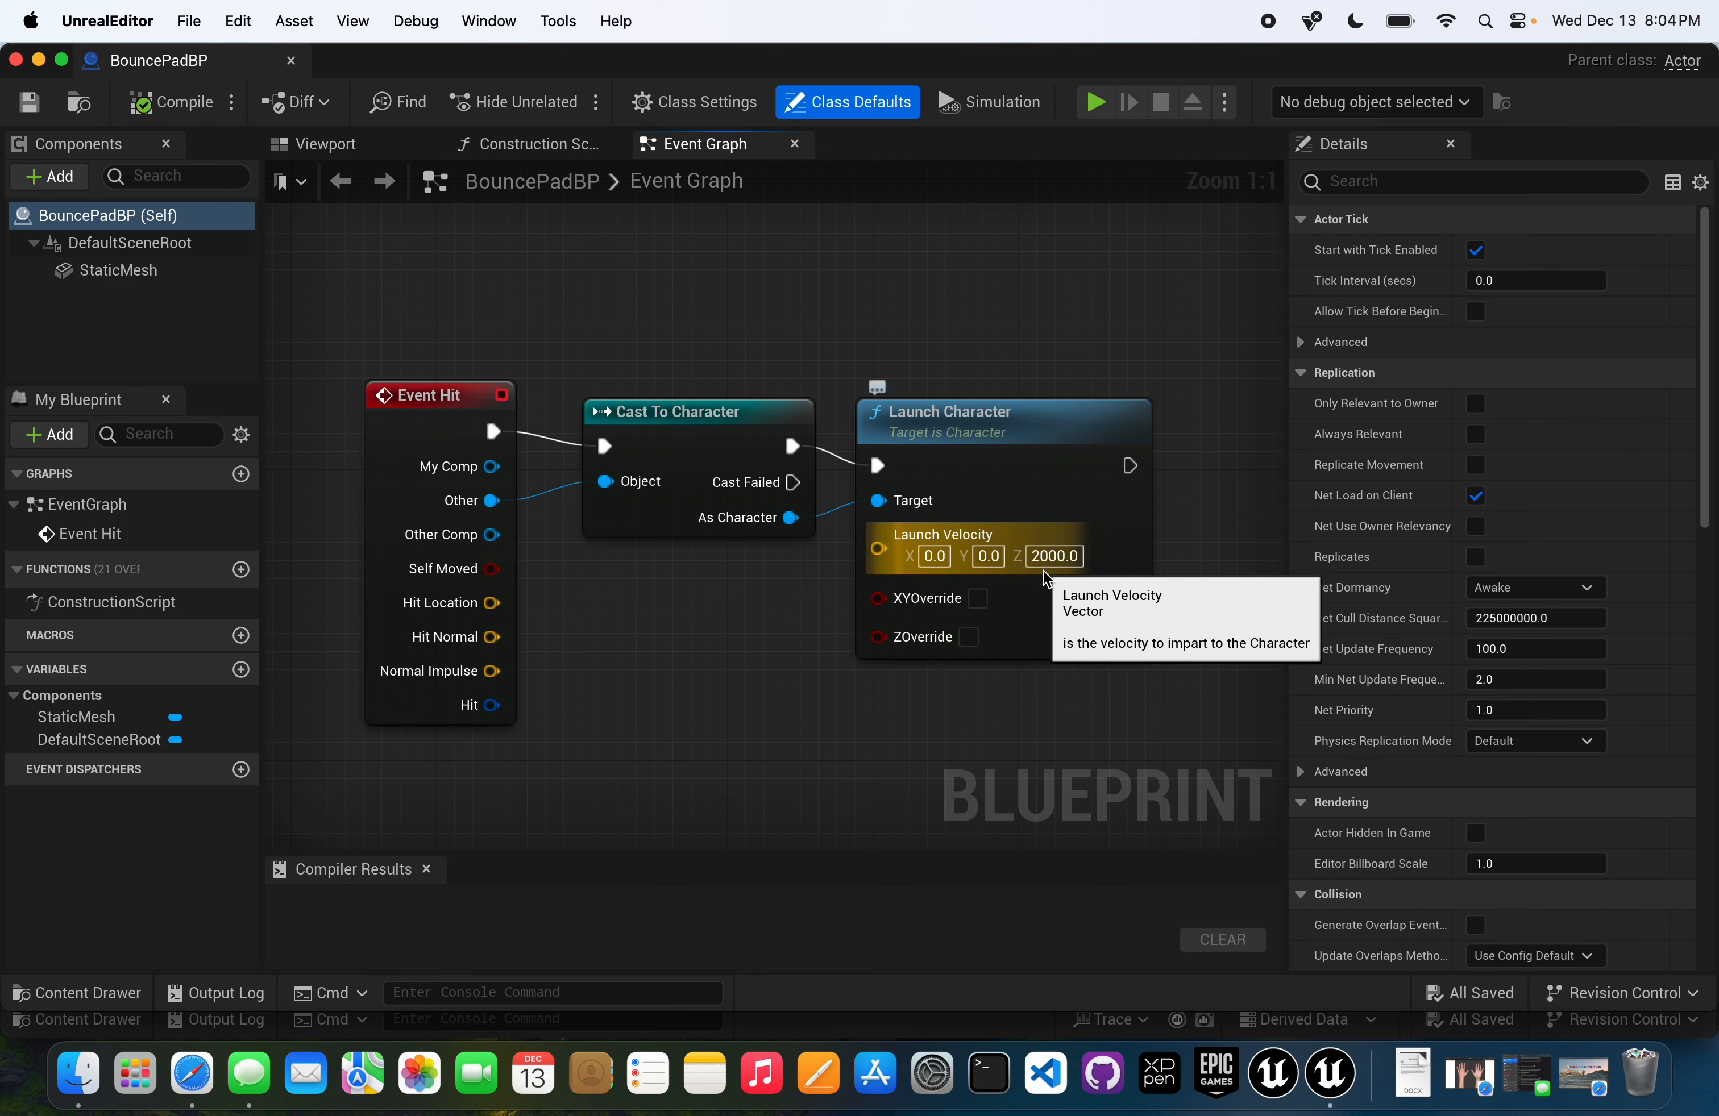
{"action": "left_click", "coordinate": [293, 64]}
- Open the BP_ThirdPersonCharacter blueprint and find the IA_PauseGame input event with its Branch in the event graph
{"action": "left_click", "coordinate": [124, 1015]}
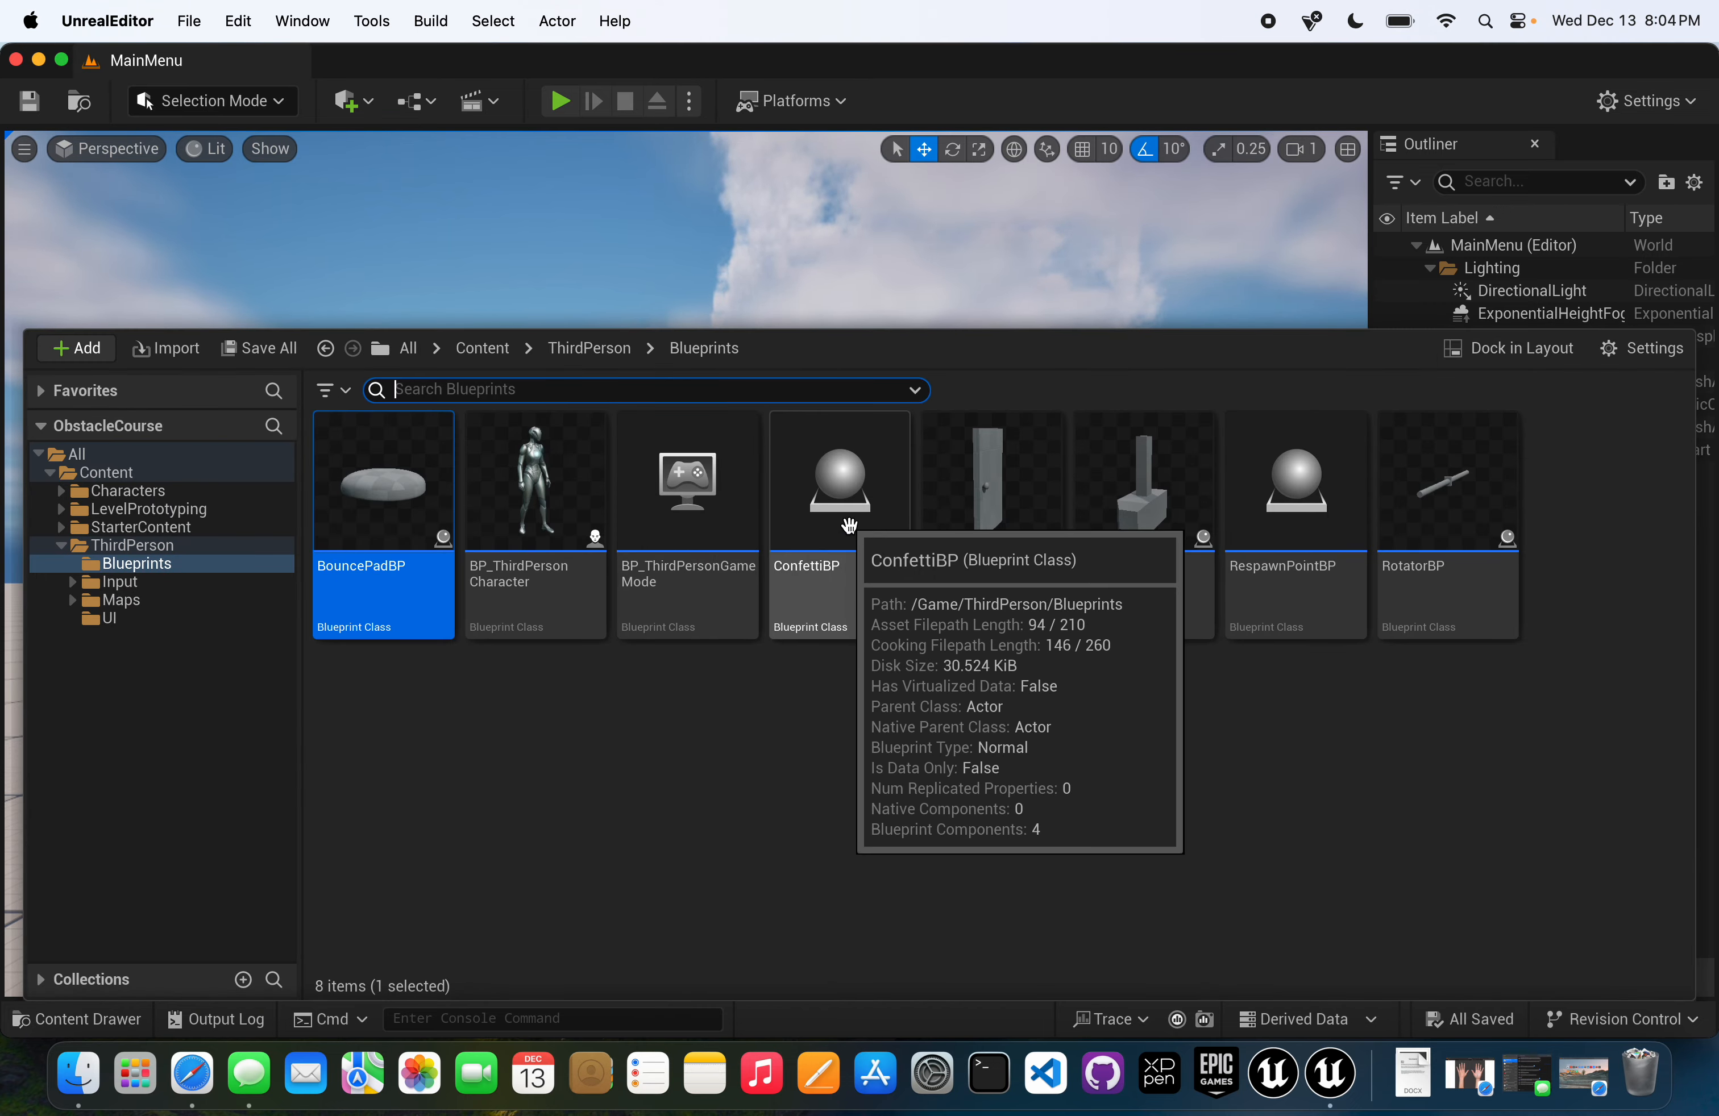
{"action": "double_click", "coordinate": [591, 521]}
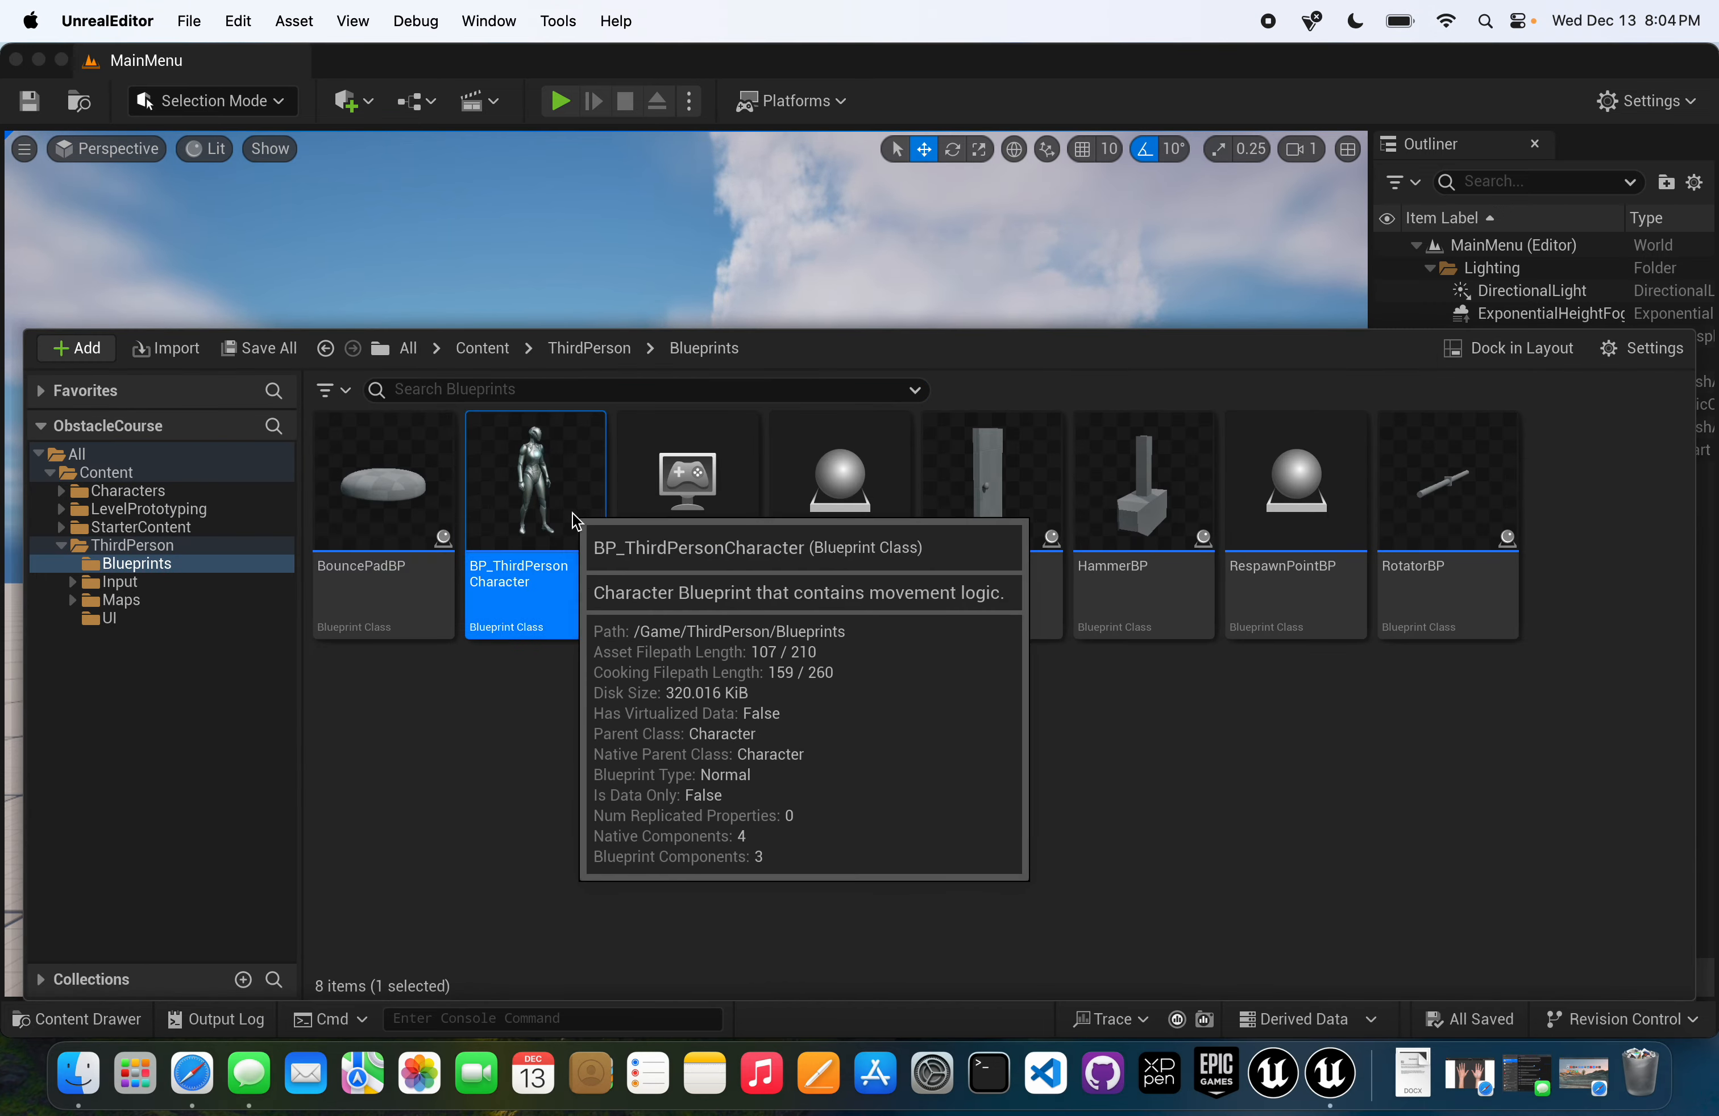
{"action": "scroll", "coordinate": [969, 535], "scroll_direction": "down", "scroll_amount": 3}
{"action": "scroll", "coordinate": [910, 624], "scroll_direction": "up", "scroll_amount": 3}
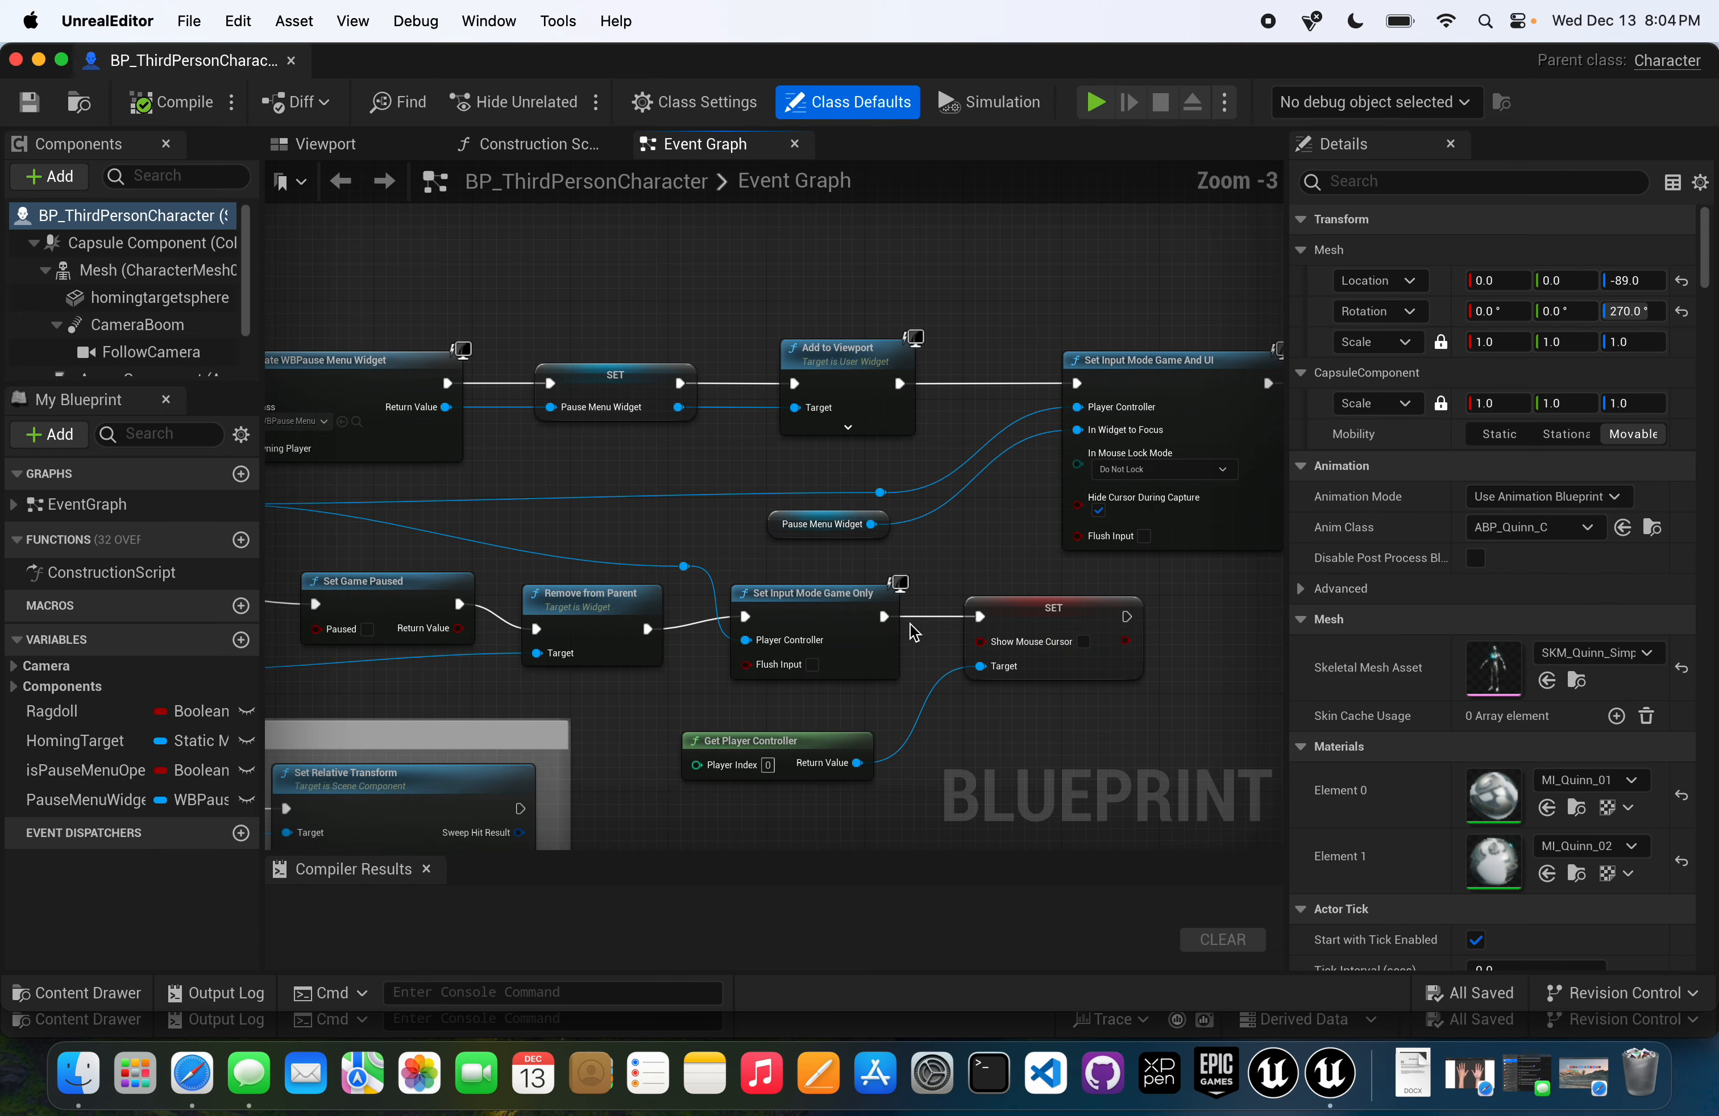
{"action": "scroll", "coordinate": [908, 622], "scroll_direction": "down", "scroll_amount": 7}
{"action": "scroll", "coordinate": [732, 603], "scroll_direction": "up", "scroll_amount": 10}
{"action": "scroll", "coordinate": [732, 604], "scroll_direction": "down", "scroll_amount": 5}
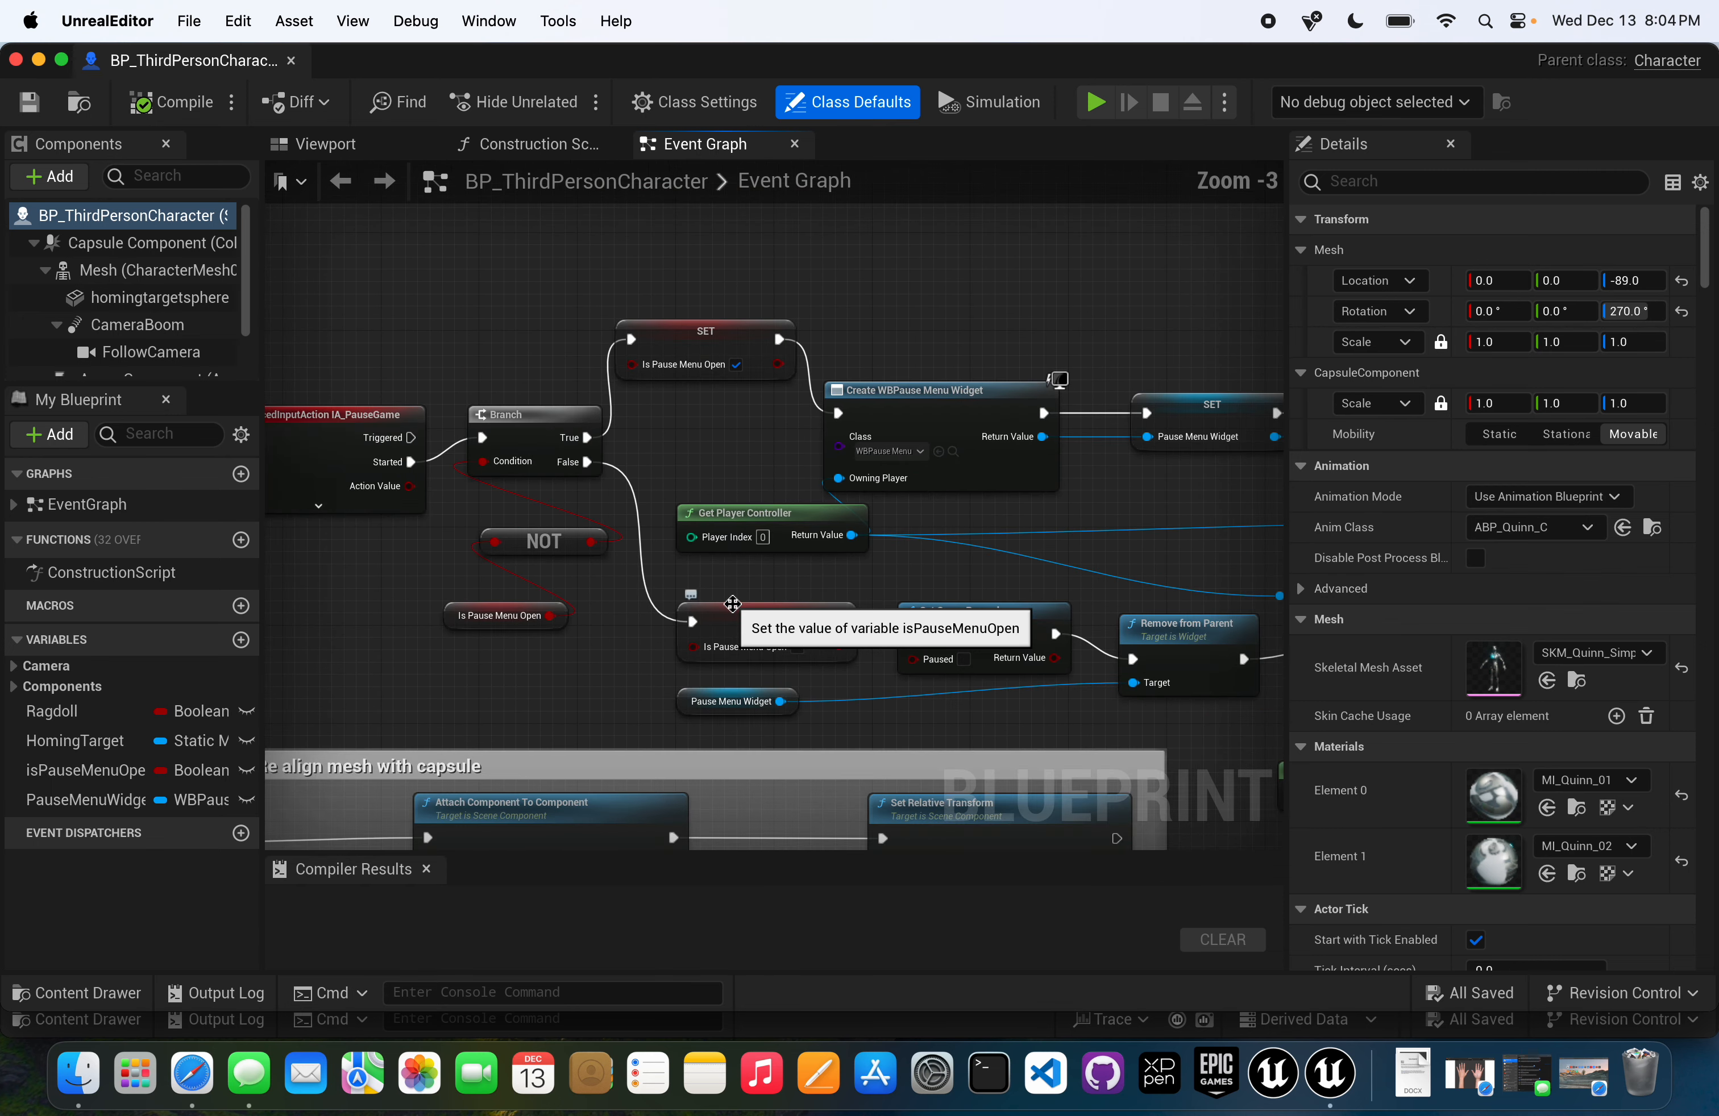
{"action": "scroll", "coordinate": [732, 603], "scroll_direction": "up", "scroll_amount": 1}
{"action": "scroll", "coordinate": [732, 604], "scroll_direction": "up", "scroll_amount": 1}
{"action": "right_click_drag", "start_coordinate": [656, 593], "coordinate": [770, 635]}
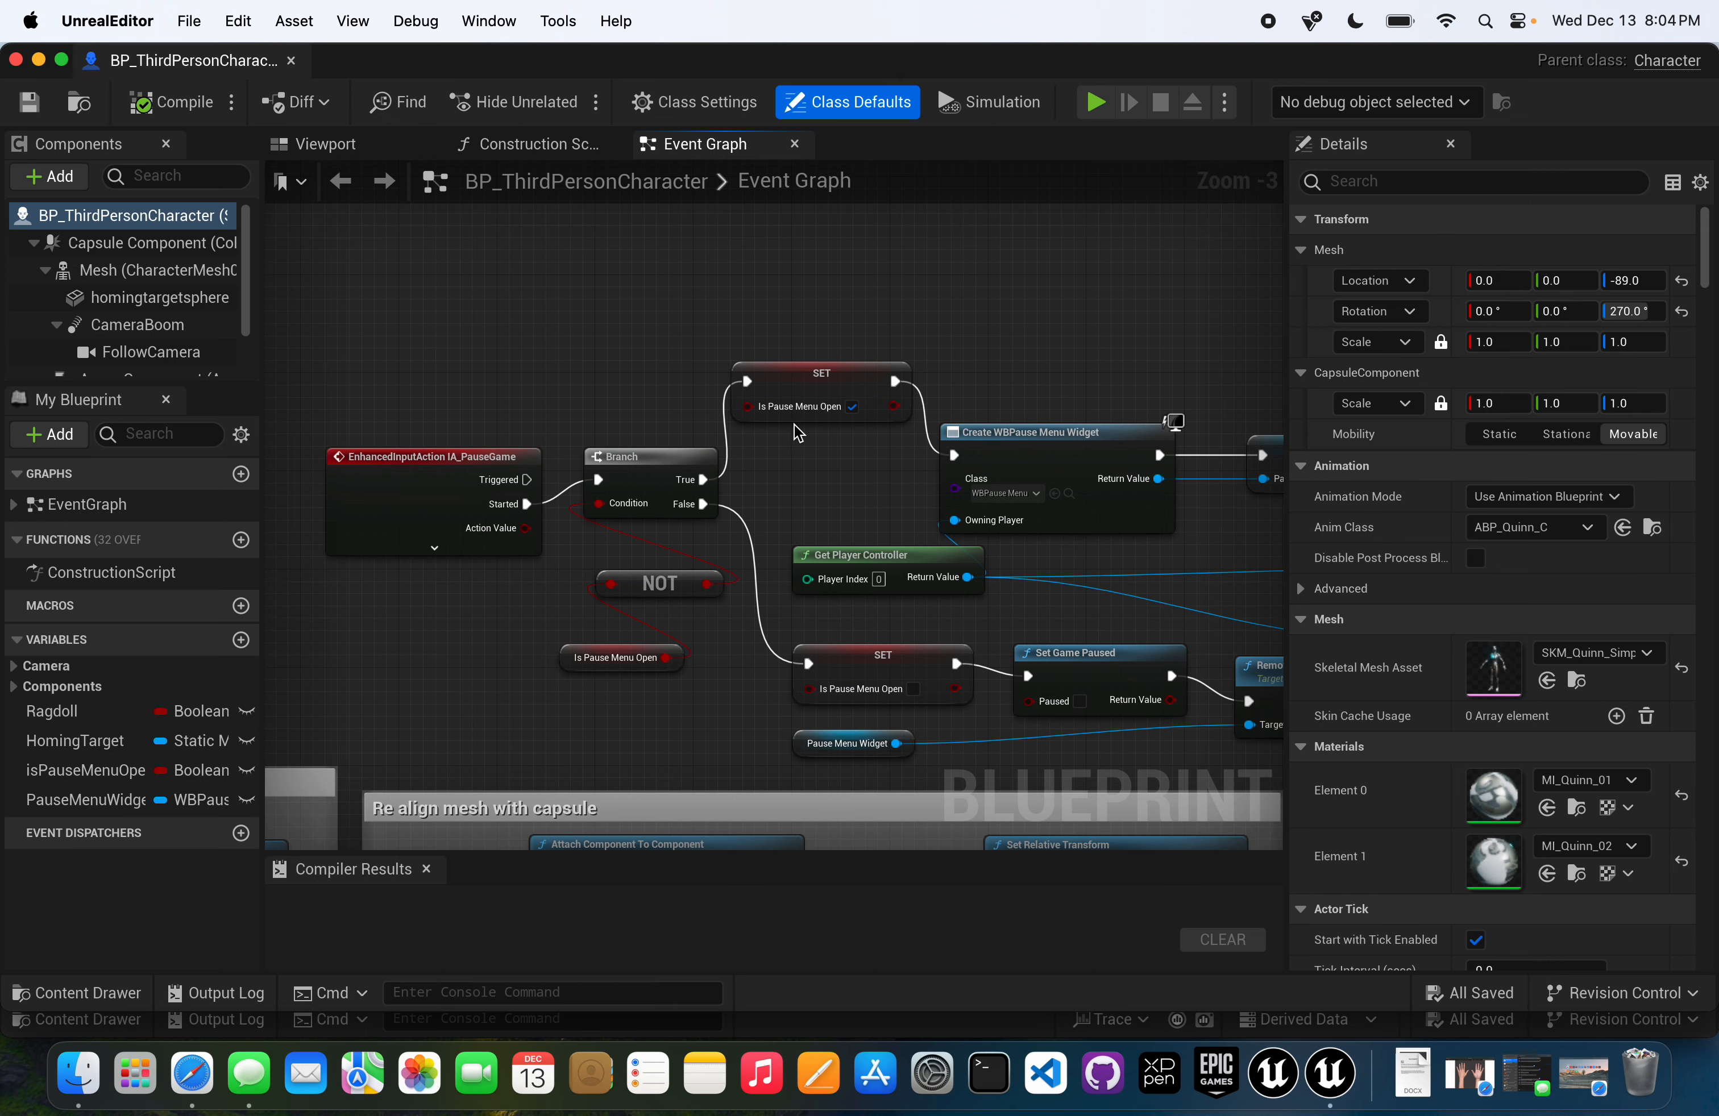
- Examine the Branch's True path, from creating the pause menu widget to the Set Game Paused node
{"action": "right_click_drag", "start_coordinate": [820, 448], "coordinate": [490, 425]}
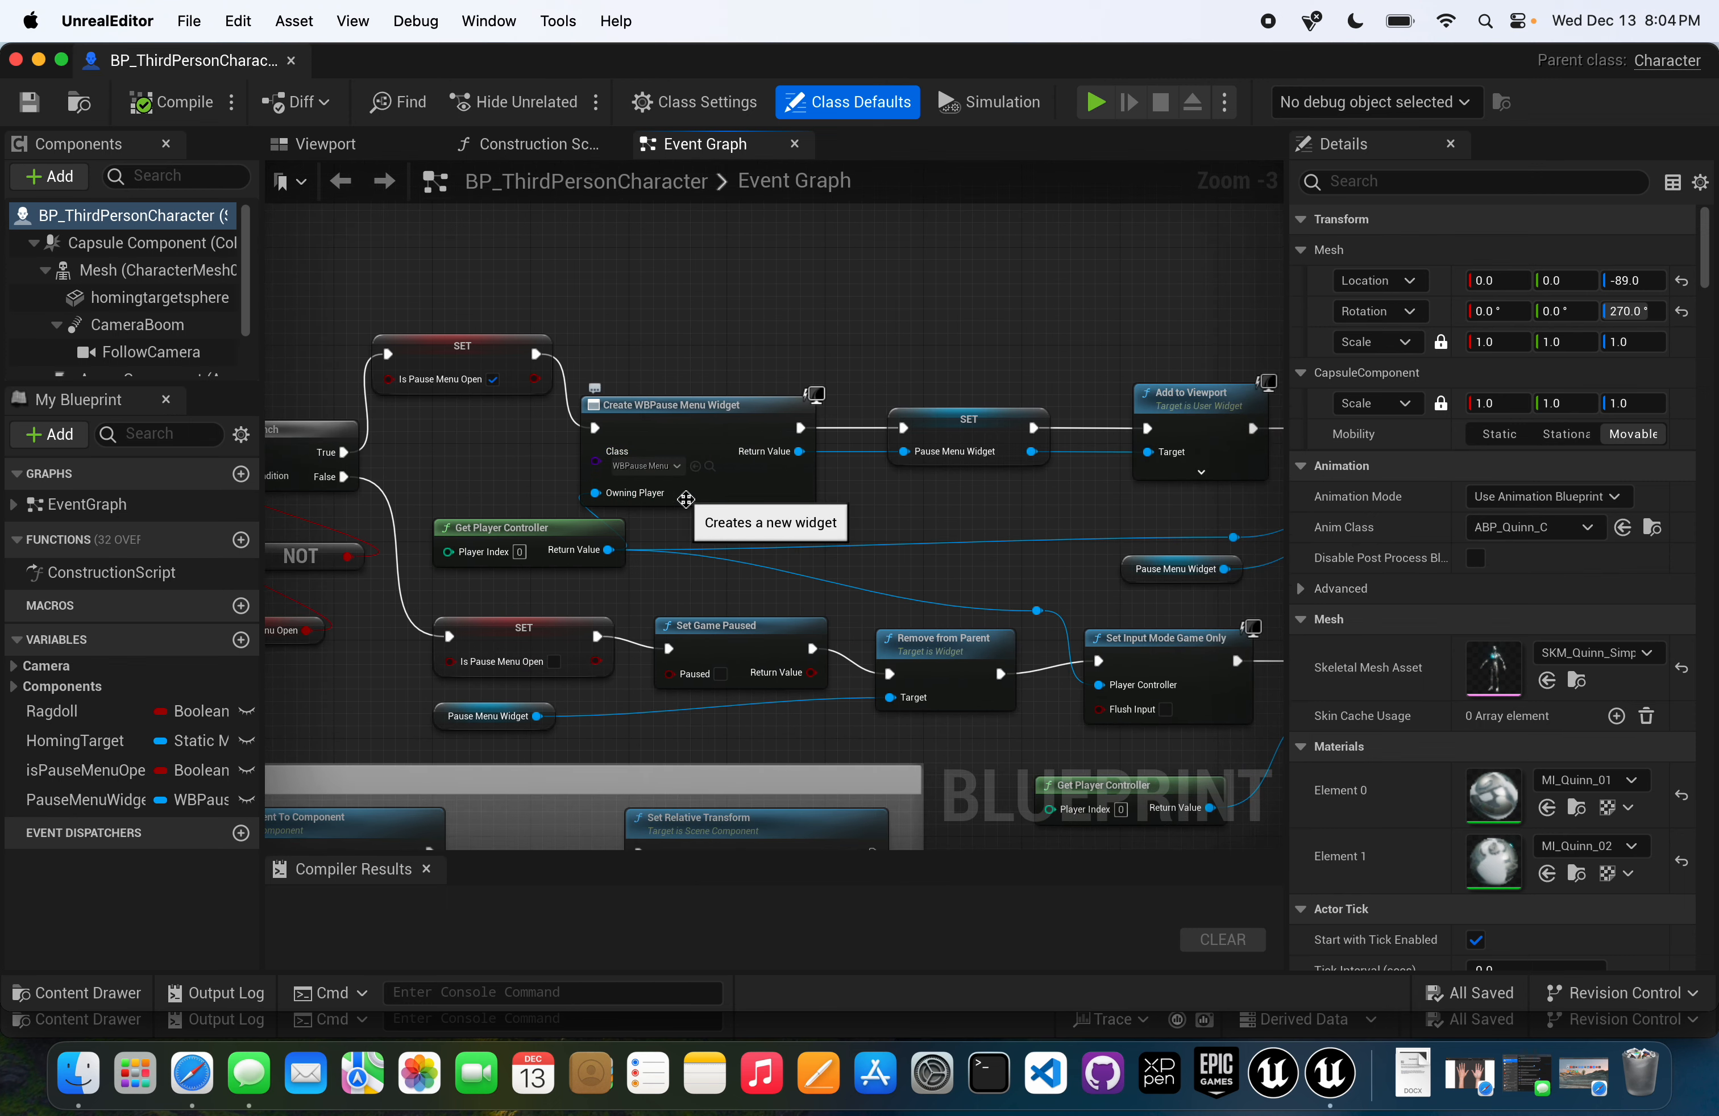
{"action": "right_click_drag", "start_coordinate": [928, 531], "coordinate": [505, 498]}
{"action": "right_click_drag", "start_coordinate": [1073, 568], "coordinate": [777, 631]}
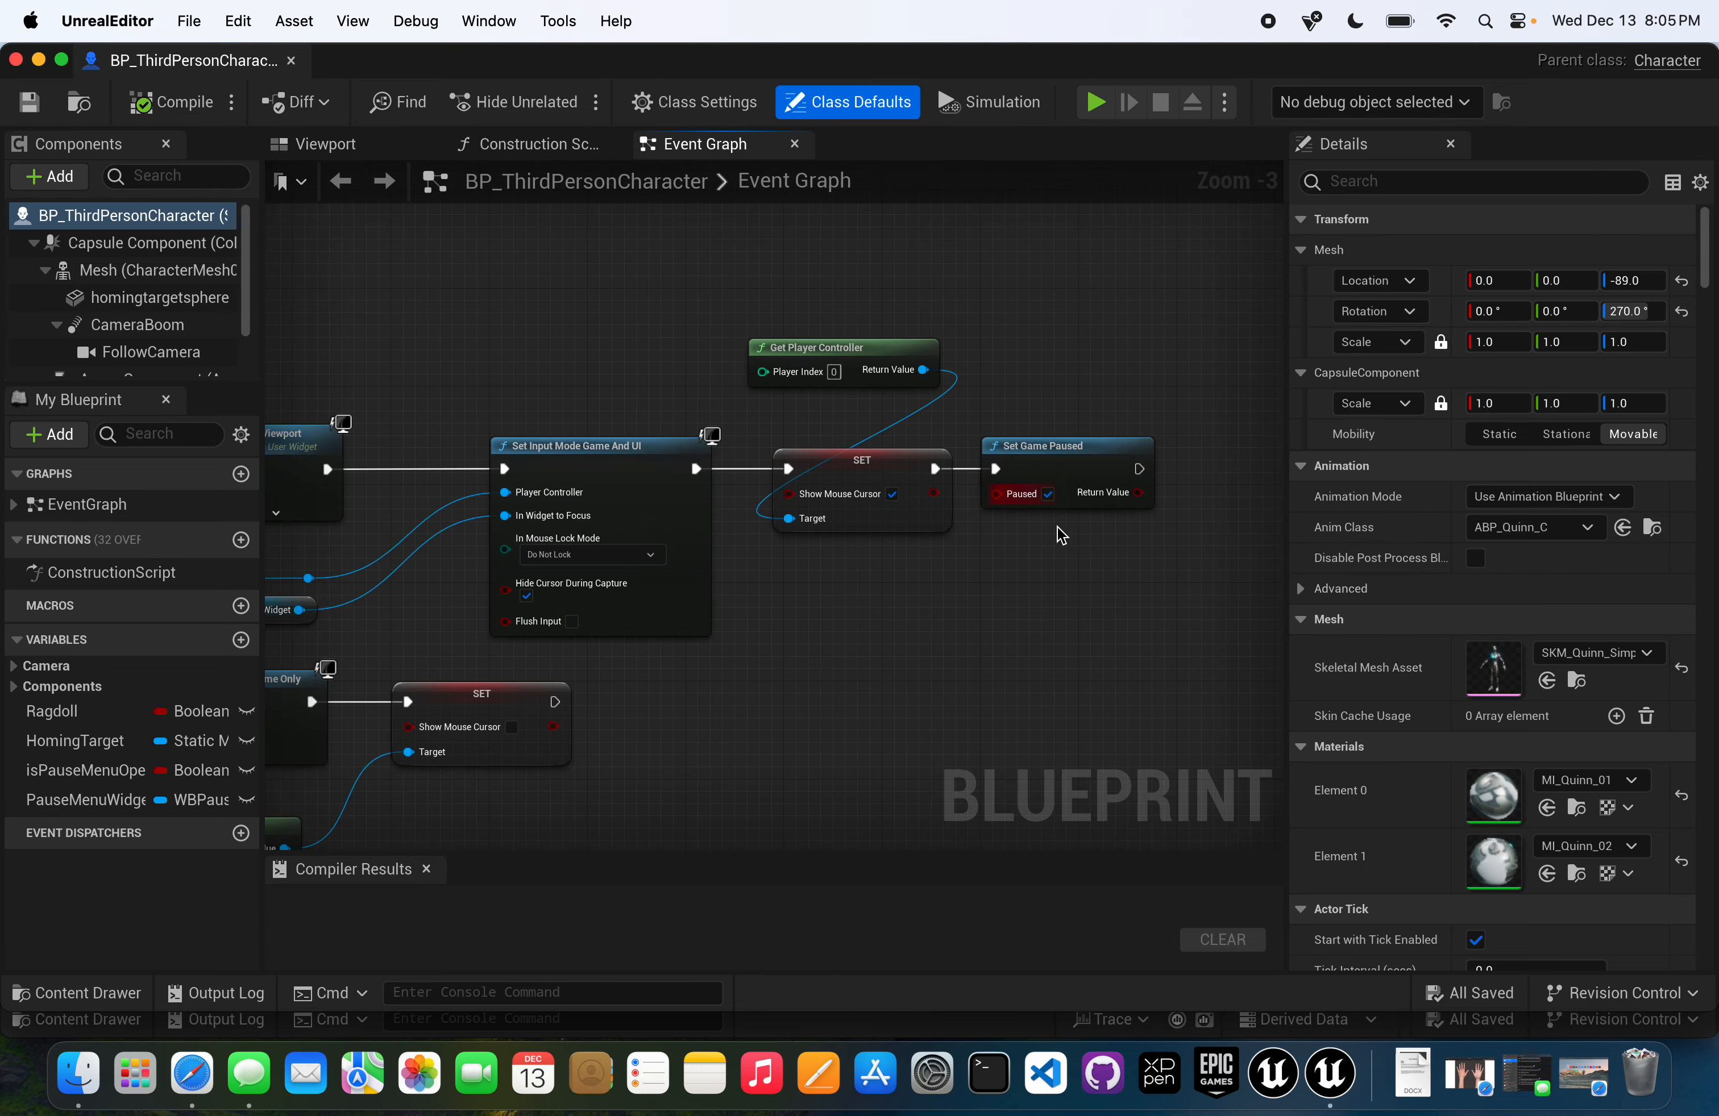
{"action": "right_click_drag", "start_coordinate": [854, 572], "coordinate": [1022, 546]}
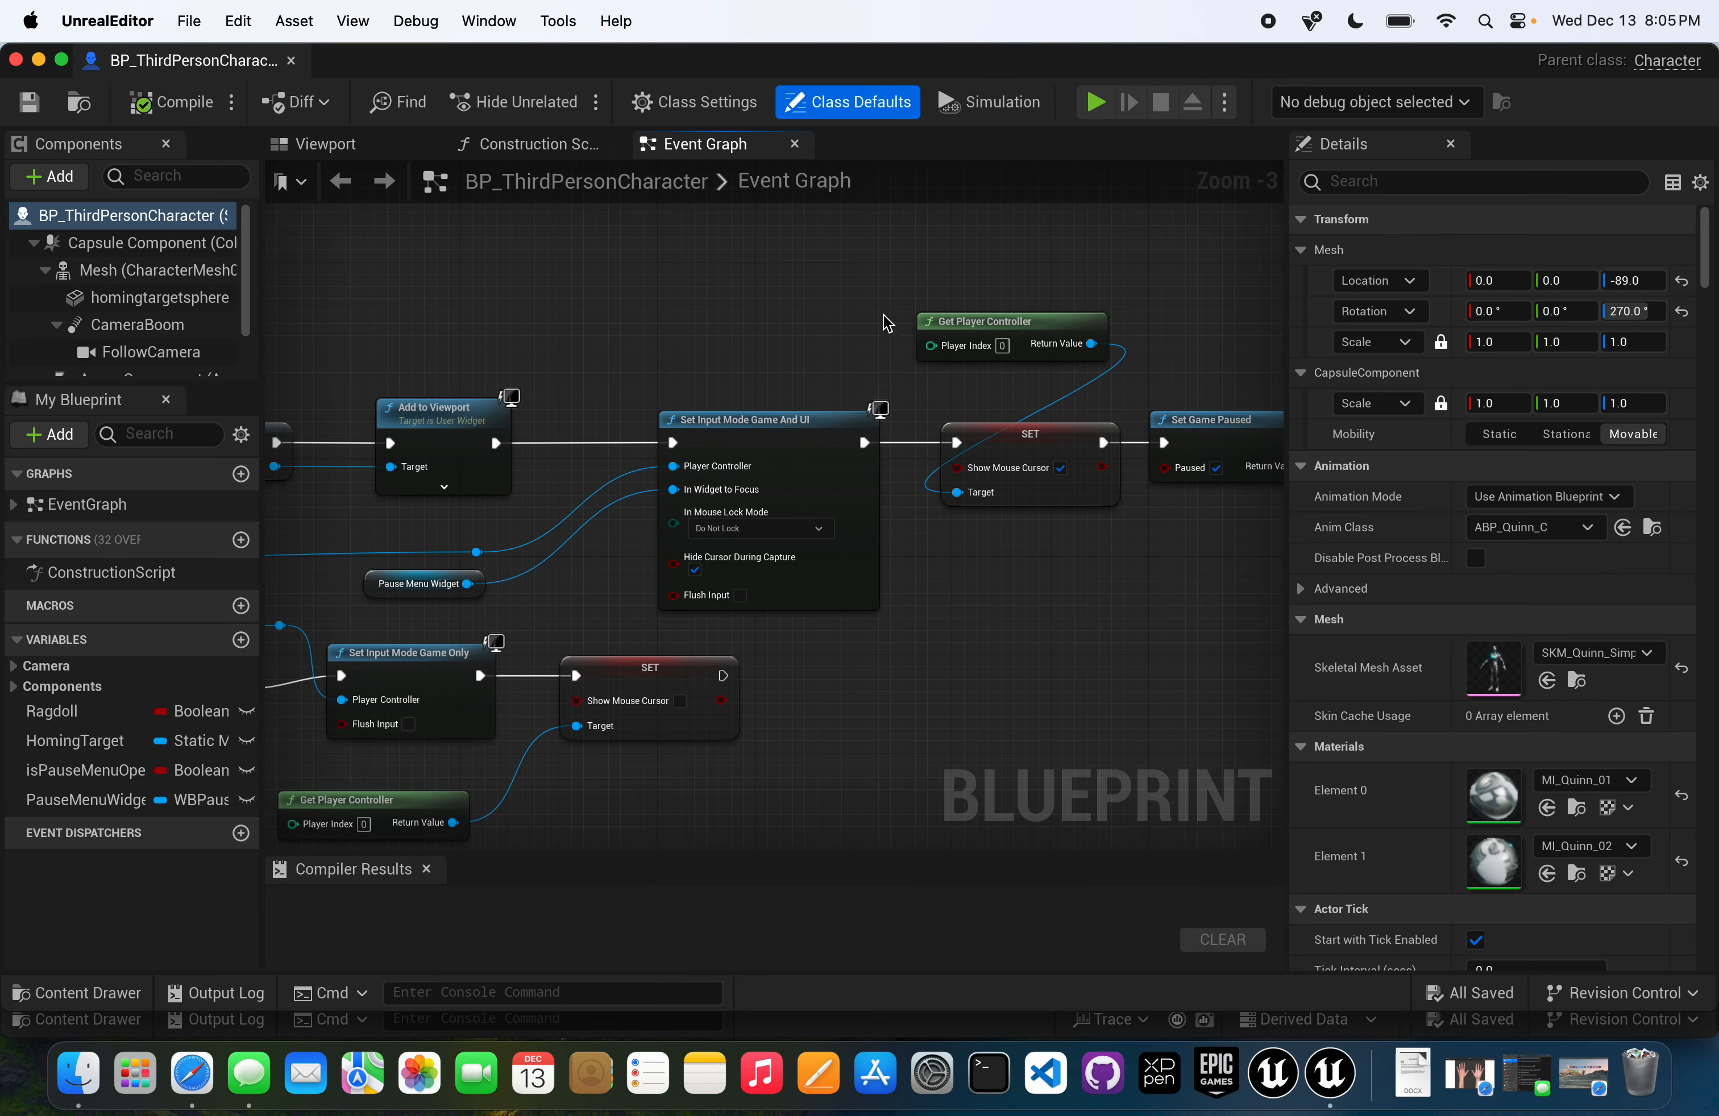
- Examine the Branch's False path, from Set Game Paused to hiding the mouse cursor, and close the character blueprint
{"action": "right_click_drag", "start_coordinate": [935, 664], "coordinate": [1303, 642]}
{"action": "right_click_drag", "start_coordinate": [562, 563], "coordinate": [1152, 476]}
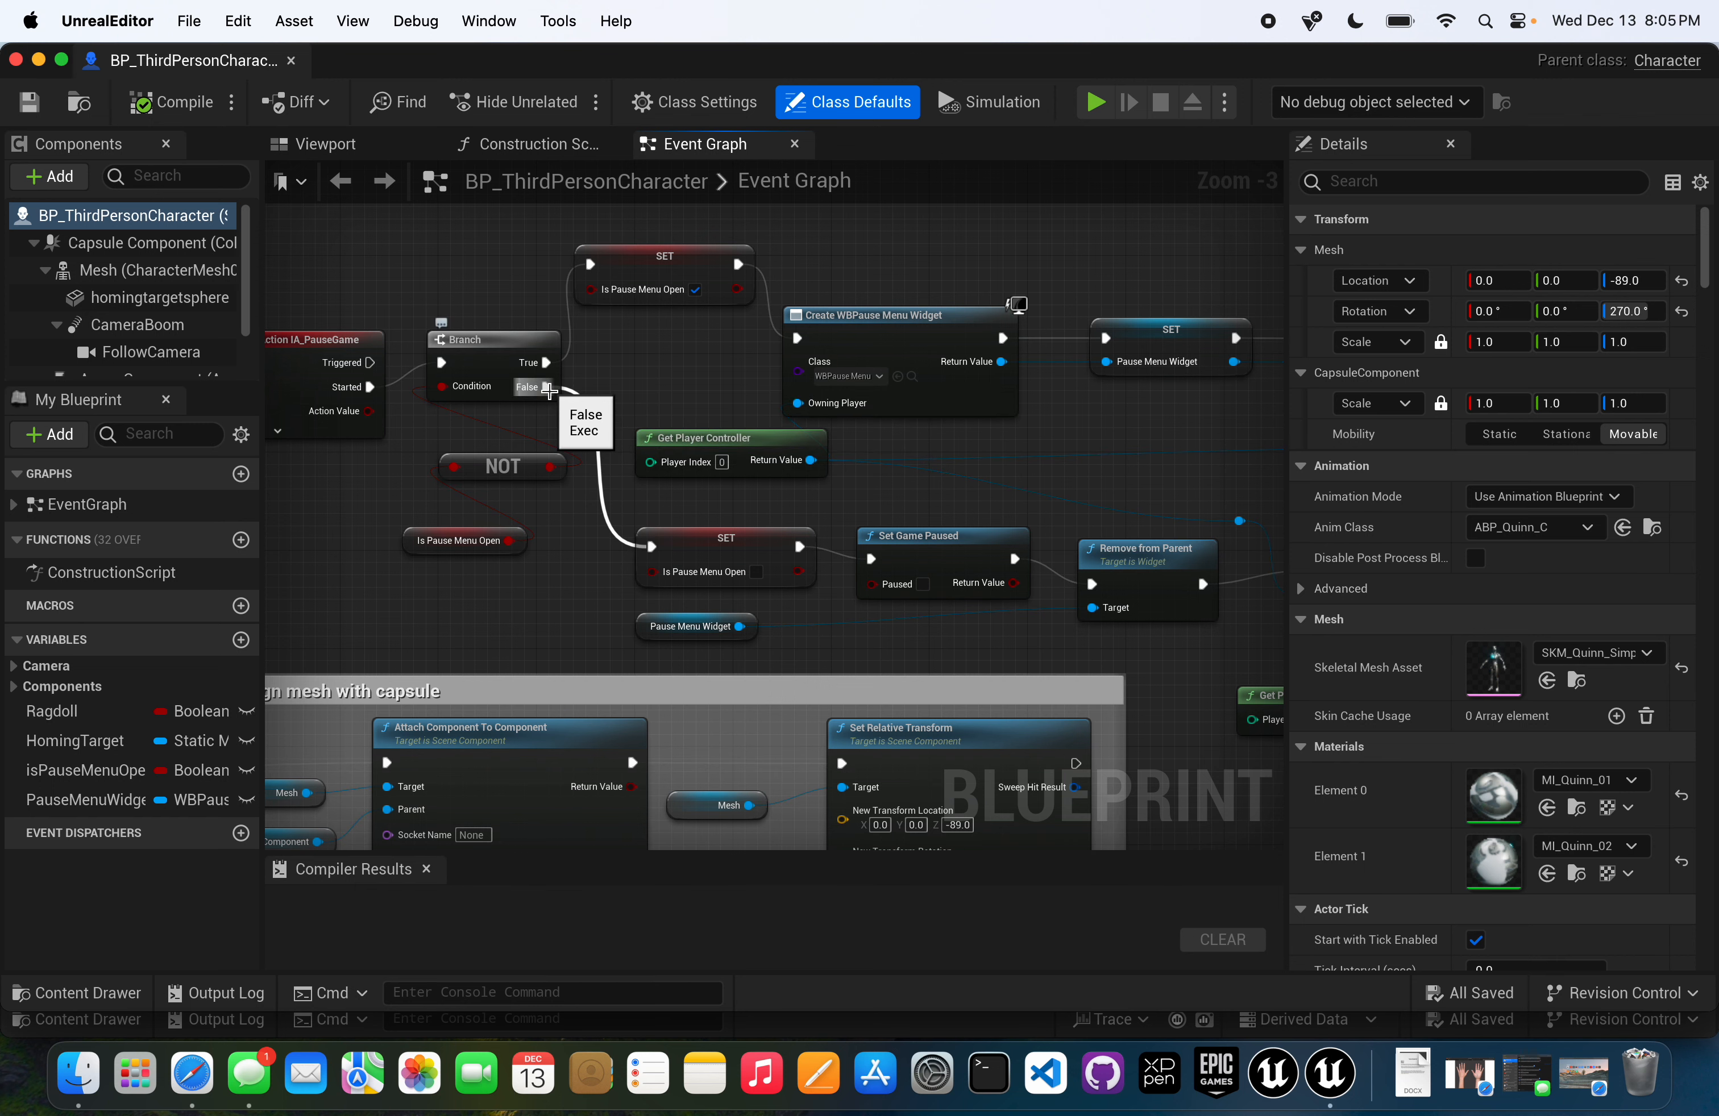
{"action": "right_click_drag", "start_coordinate": [940, 480], "coordinate": [346, 420]}
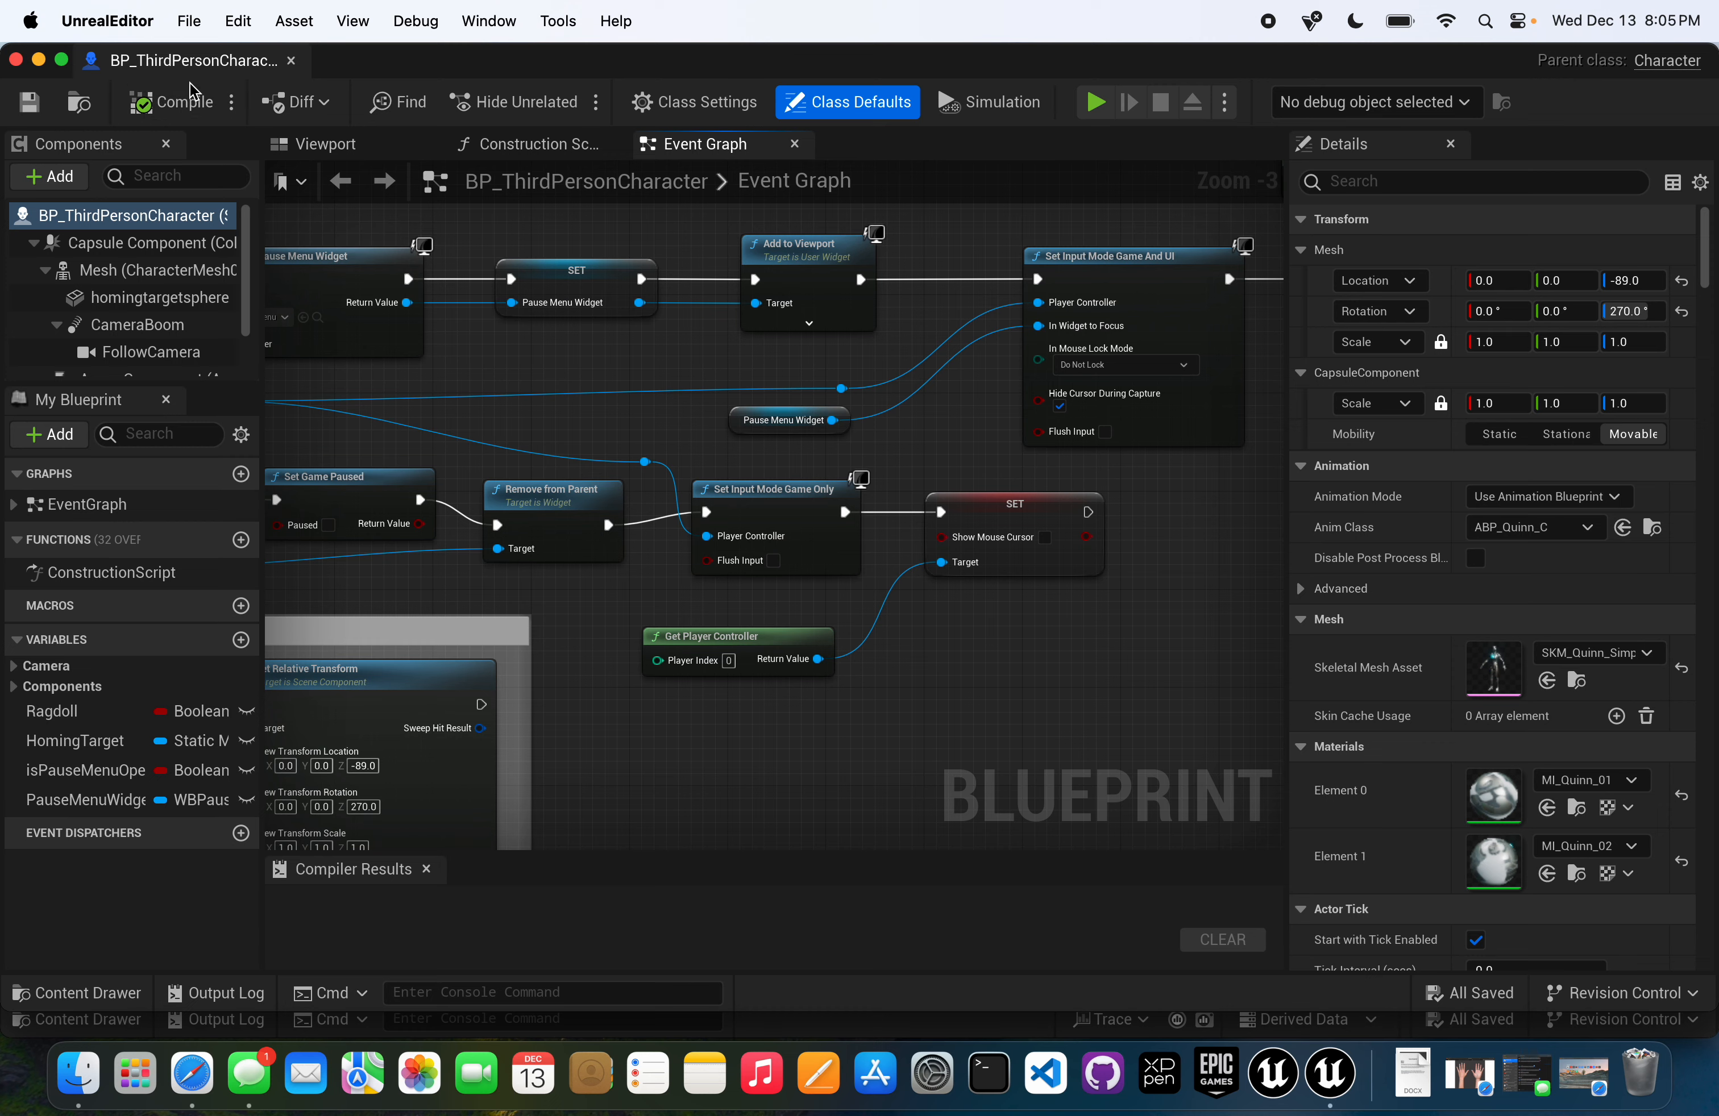
{"action": "left_click", "coordinate": [291, 61]}
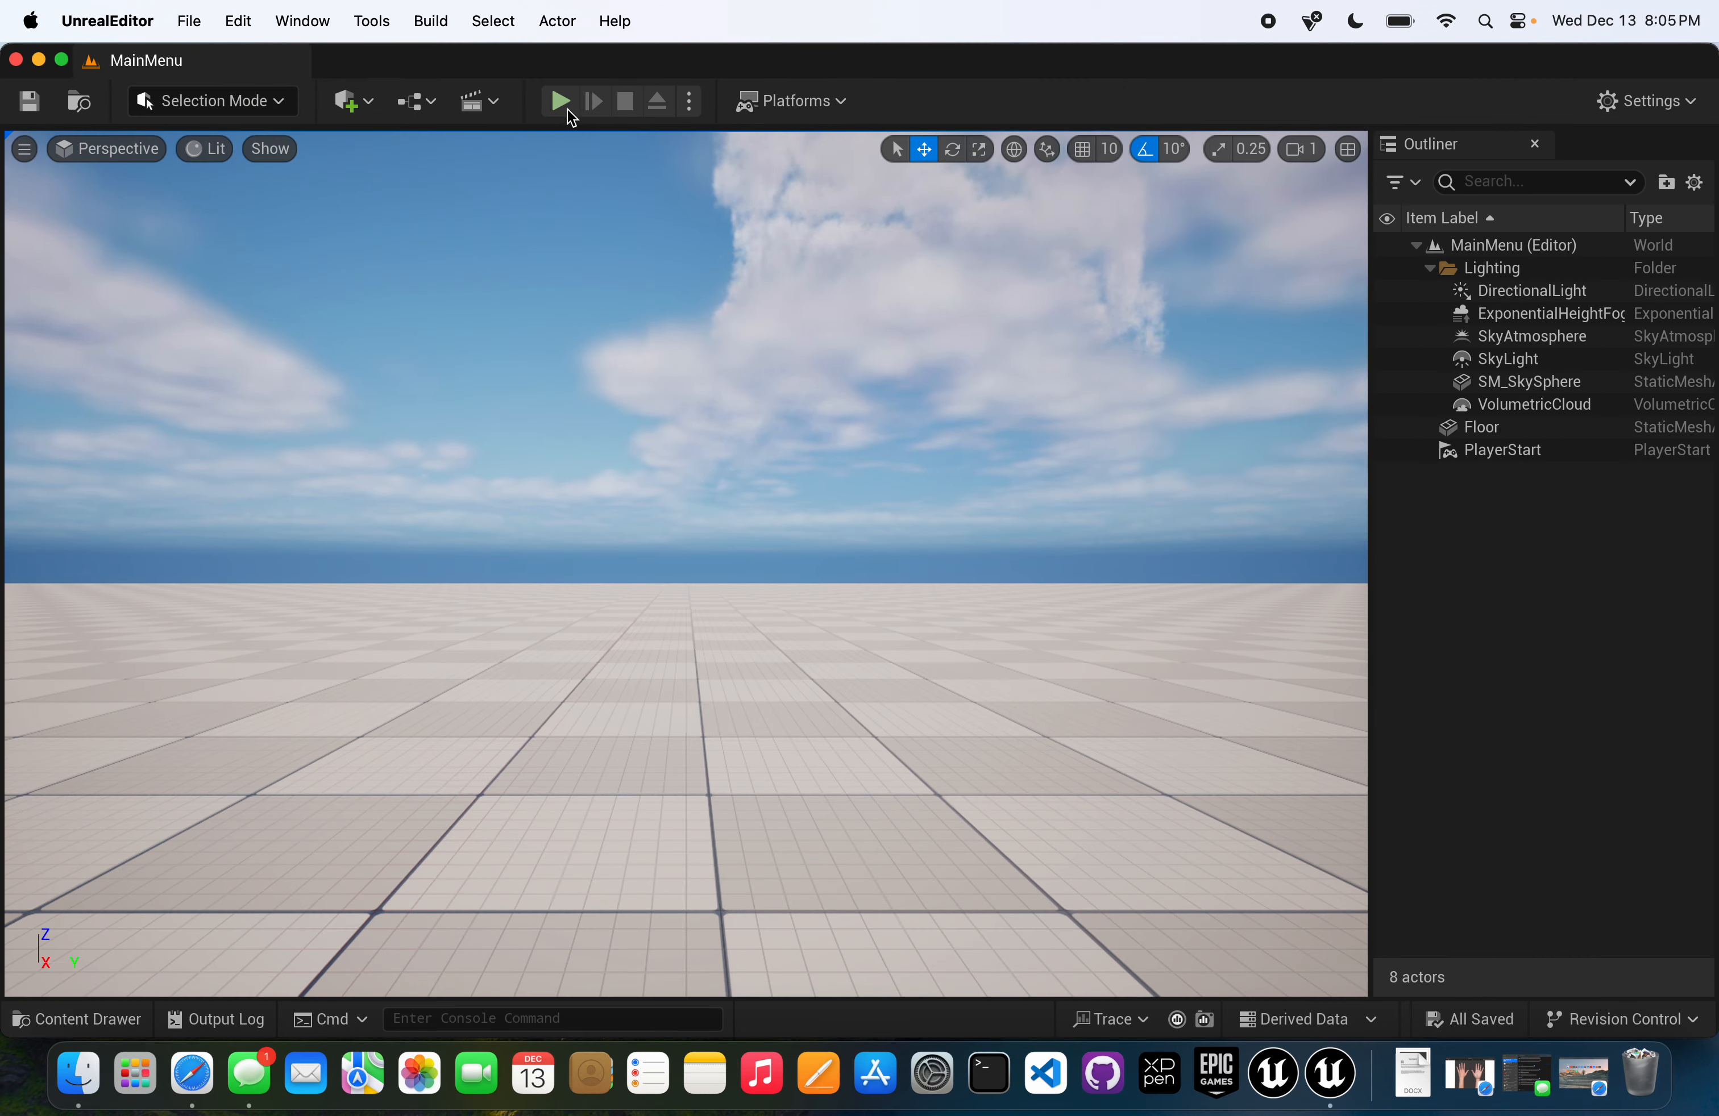
- Start a new play session, start the game from the main menu, and bring up the pause menu while the character jumps
{"action": "left_click", "coordinate": [561, 102]}
{"action": "left_click", "coordinate": [783, 444]}
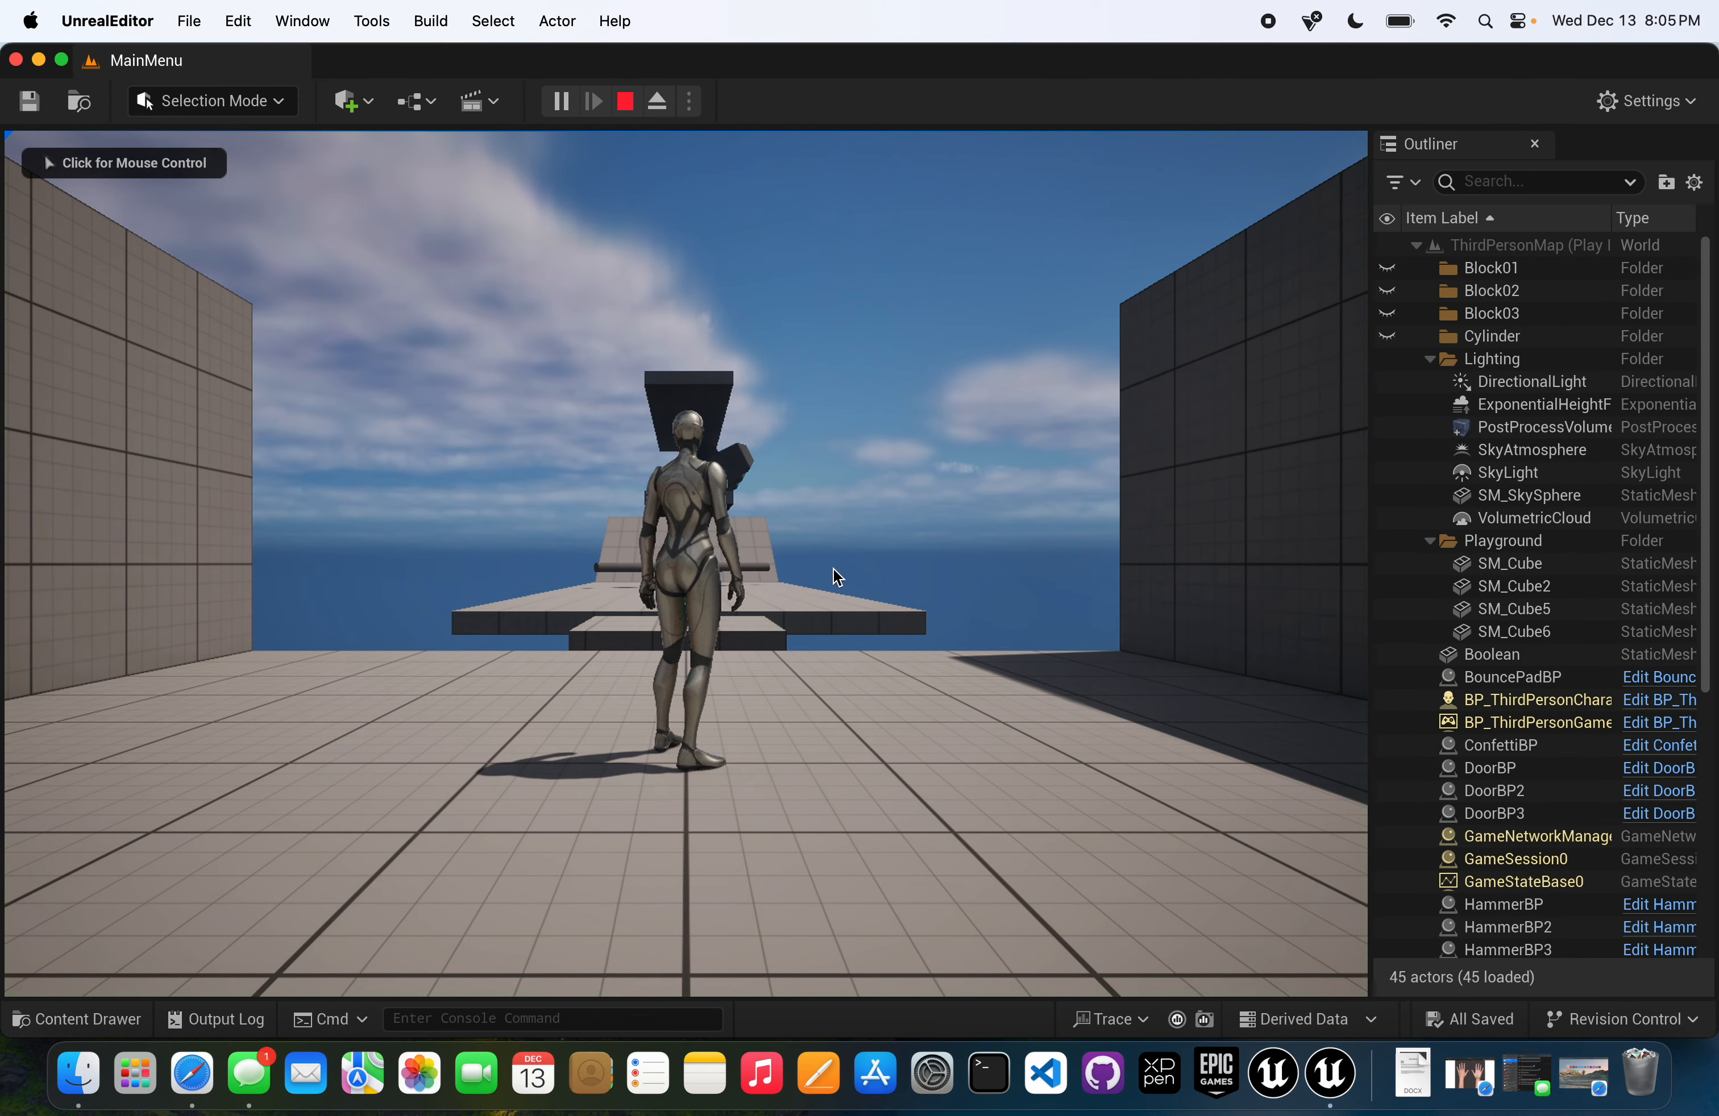
{"action": "left_click", "coordinate": [849, 629]}
{"action": "key", "text": "space"}
{"action": "key", "text": "p"}
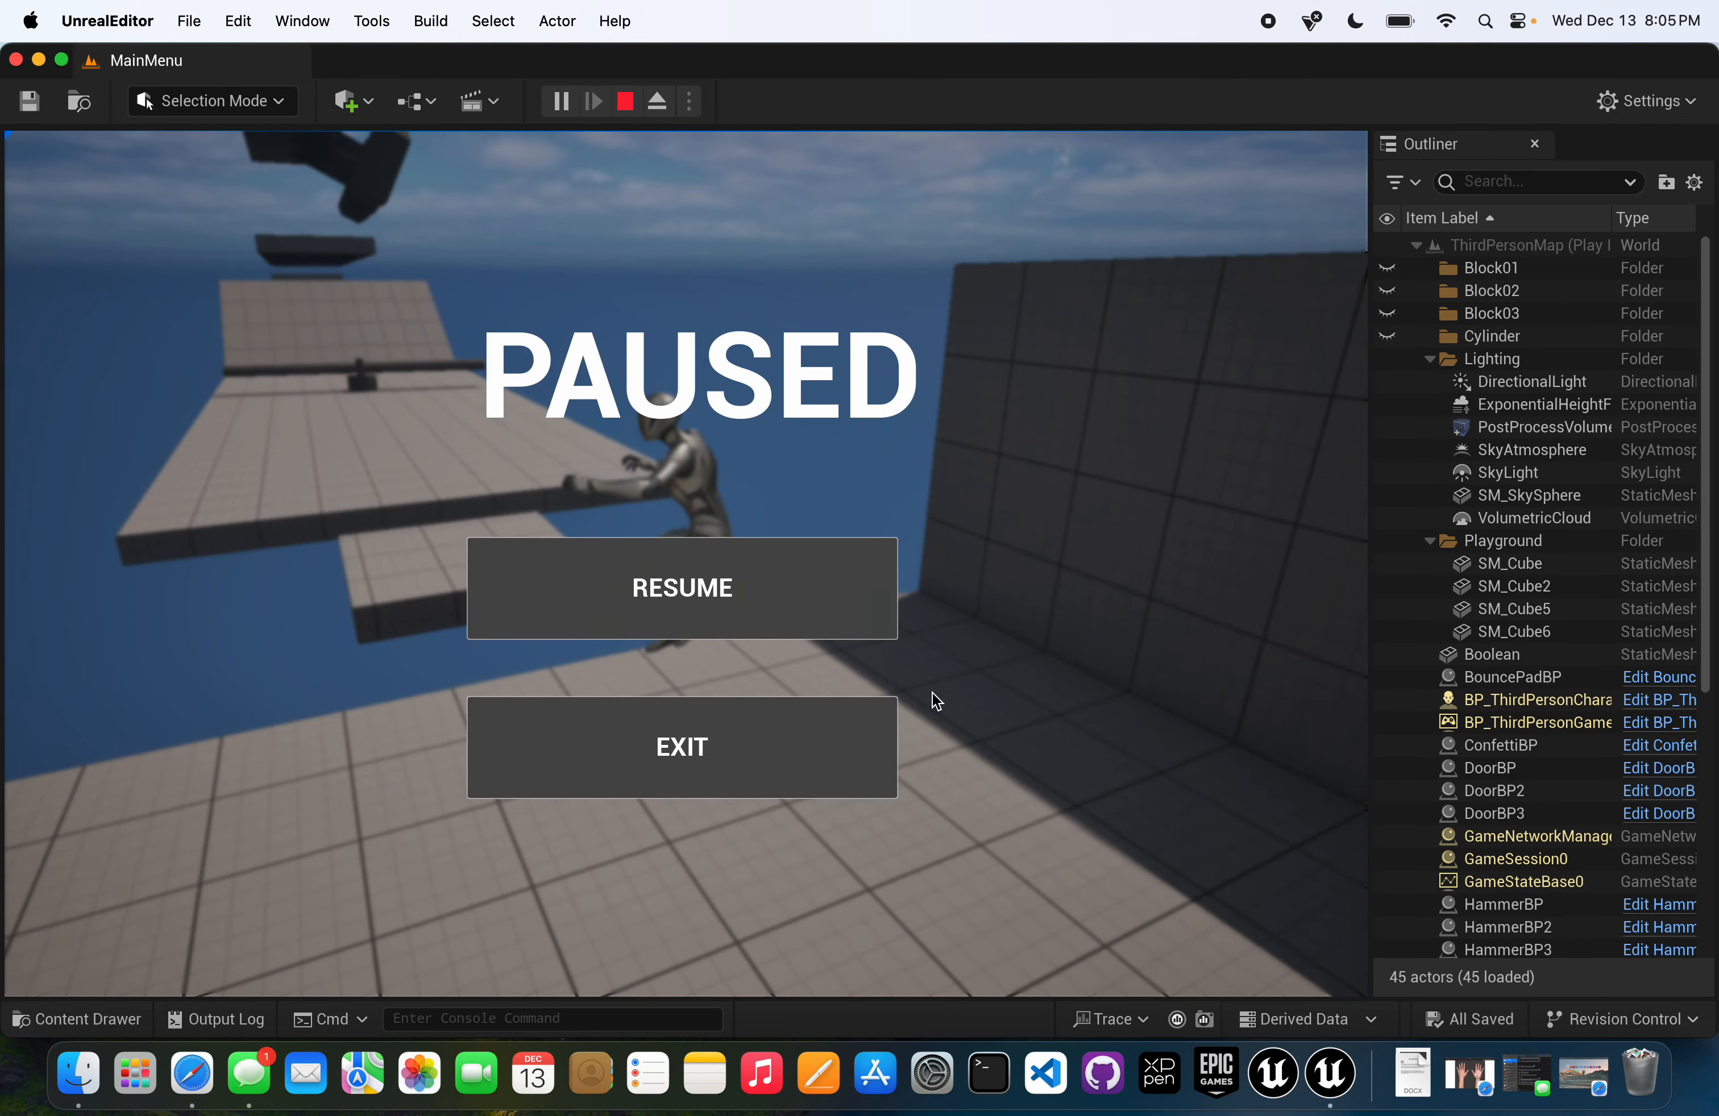
- Resume the game, pause it again, exit to the main menu, exit the game, and close the Message Log
{"action": "left_click", "coordinate": [830, 618]}
{"action": "key", "text": "p"}
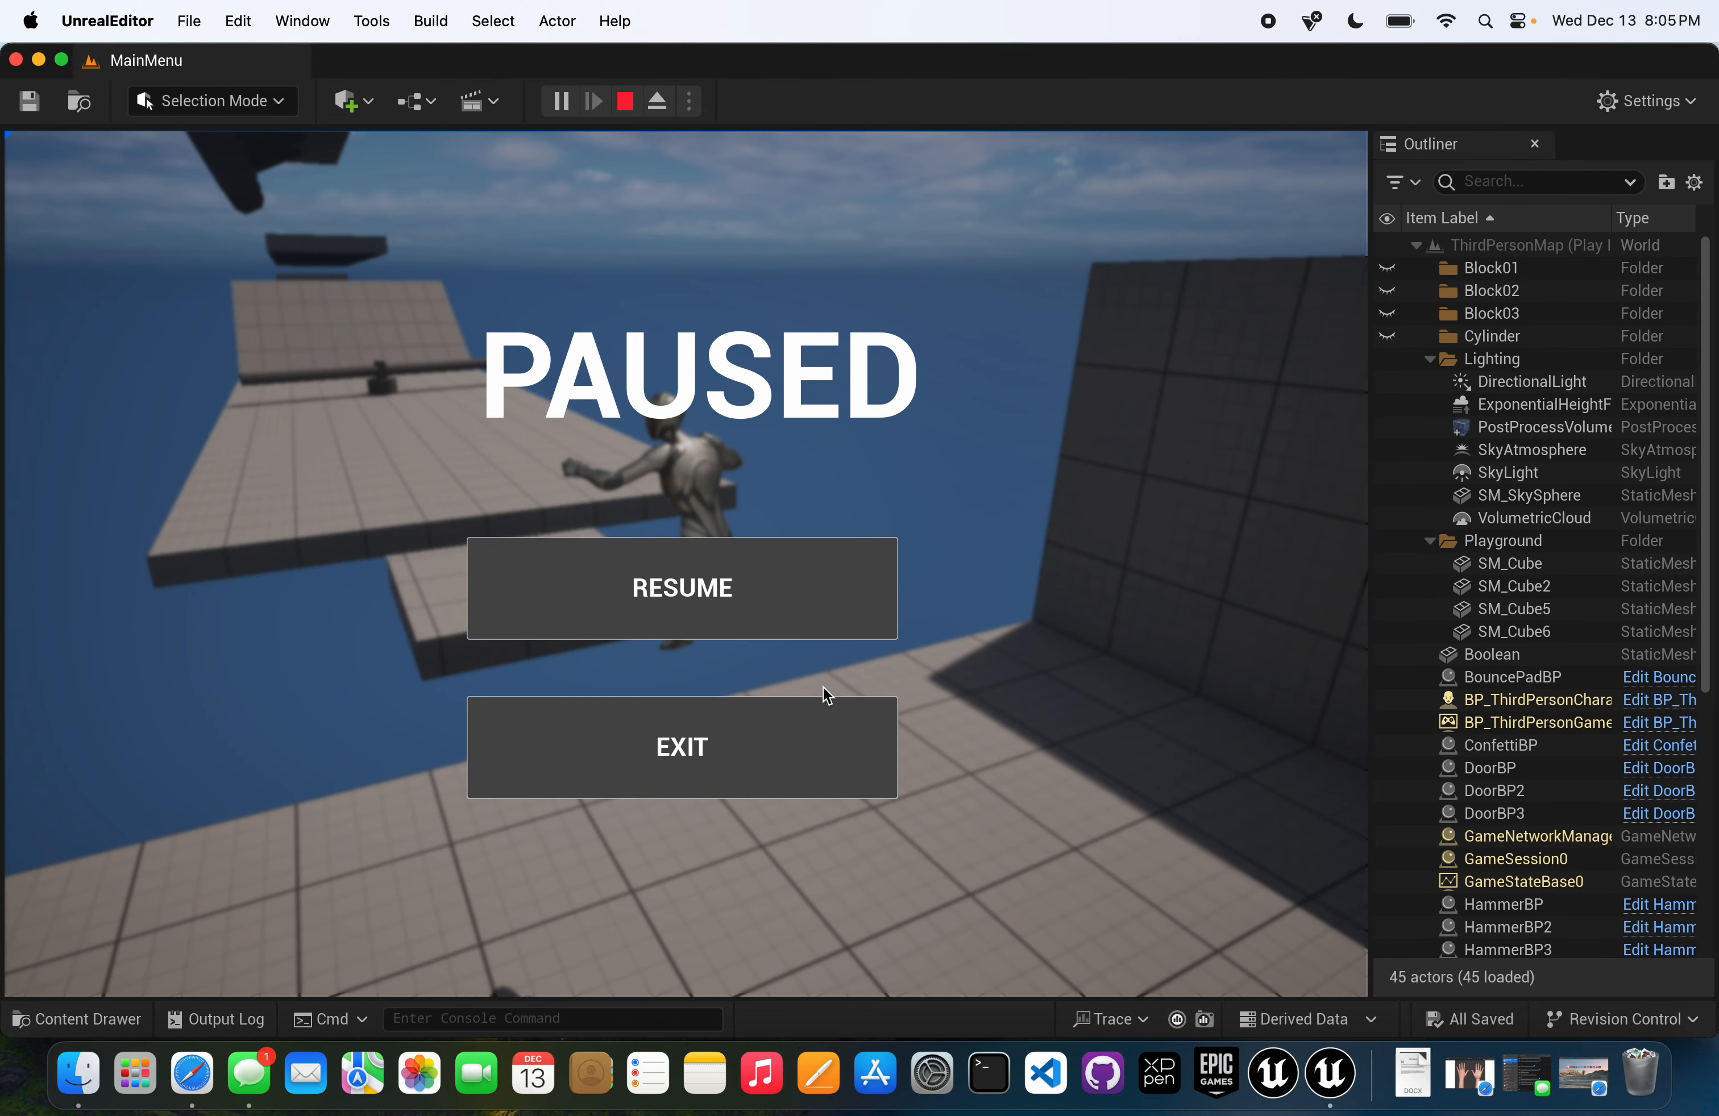
{"action": "left_click", "coordinate": [822, 763]}
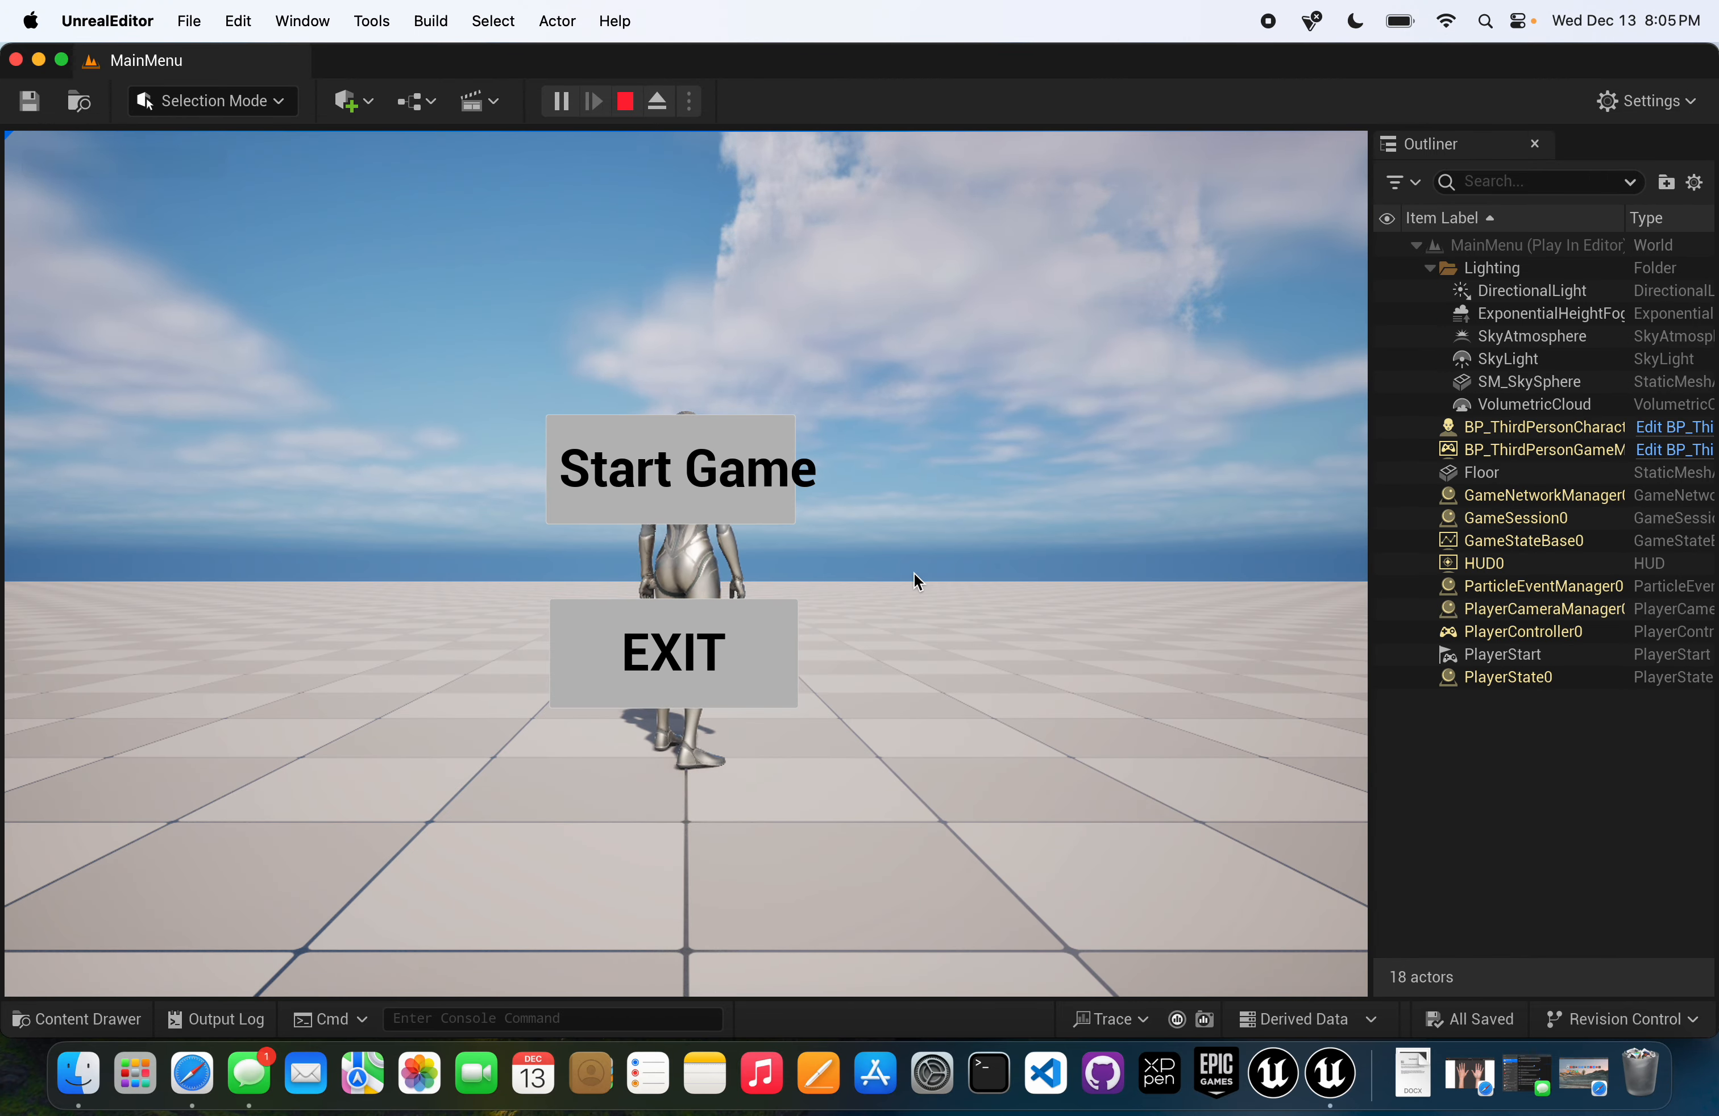
{"action": "left_click", "coordinate": [799, 657]}
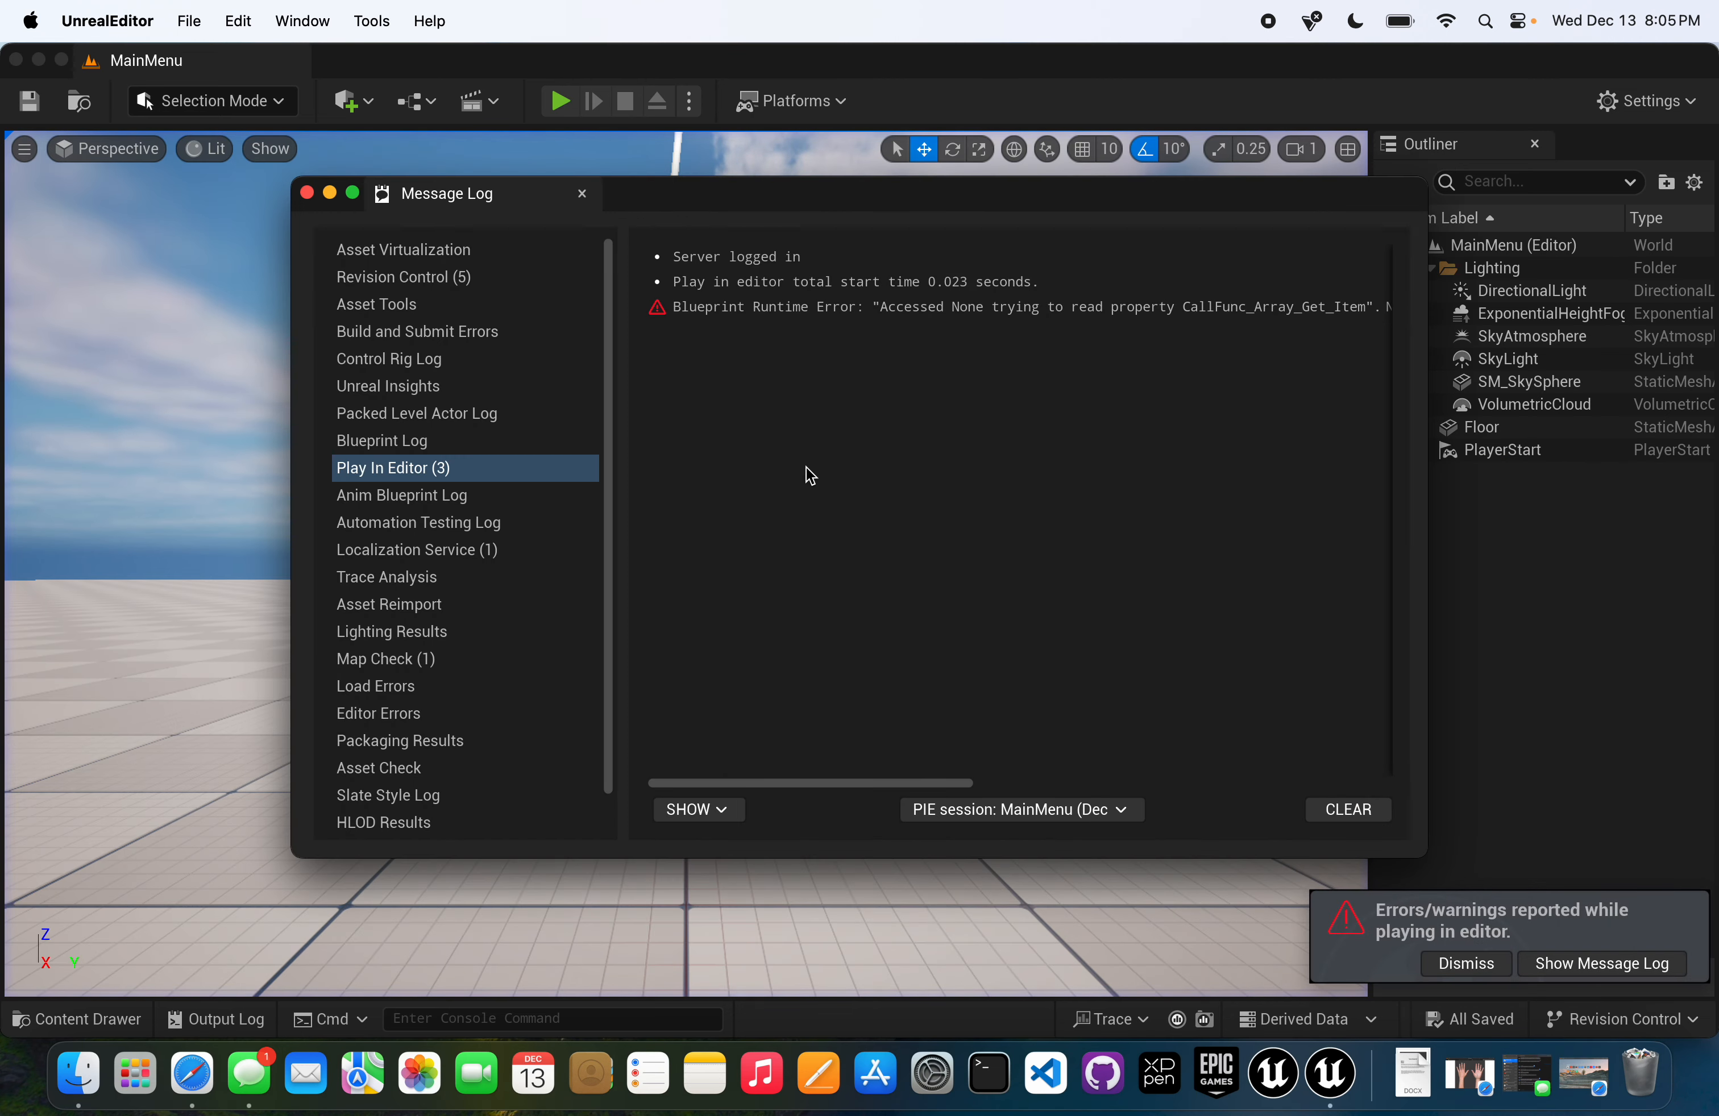
{"action": "left_click", "coordinate": [308, 193]}
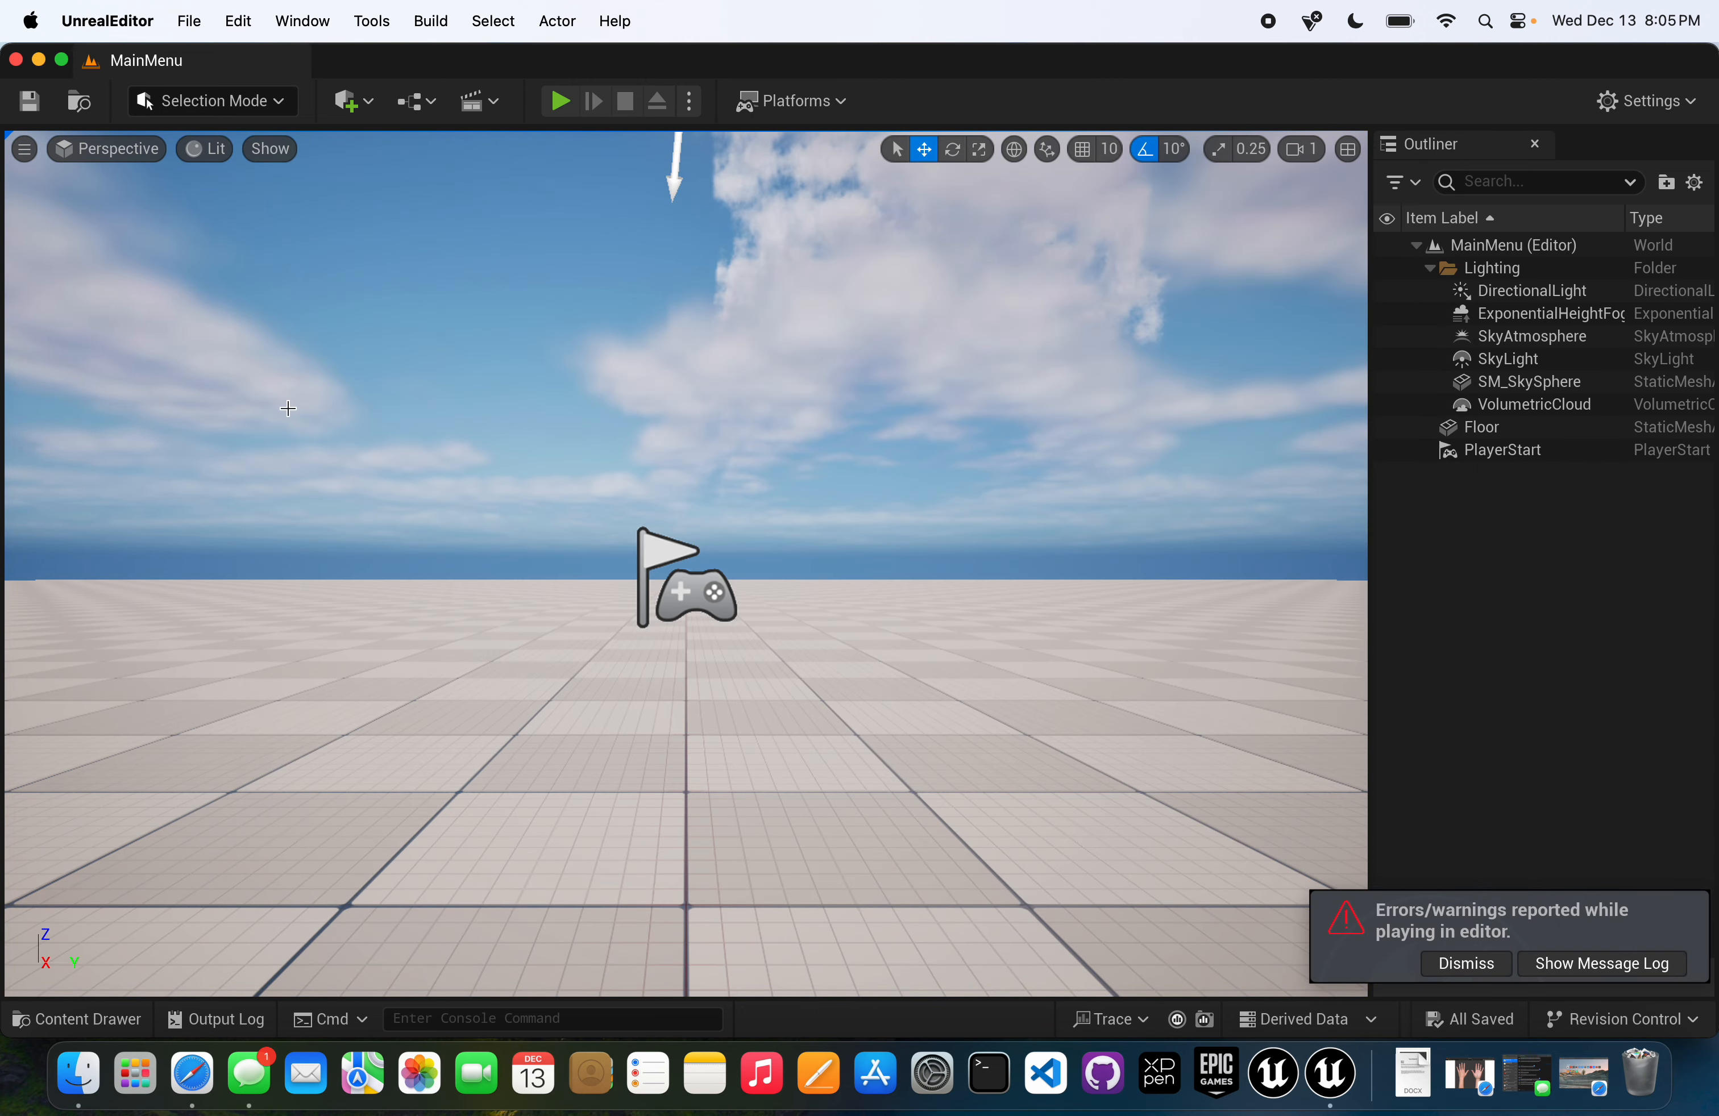
- Open ConfettiBP, examine its overlap event graph and its confetti effect in the viewport, and close it
{"action": "left_click", "coordinate": [96, 1022]}
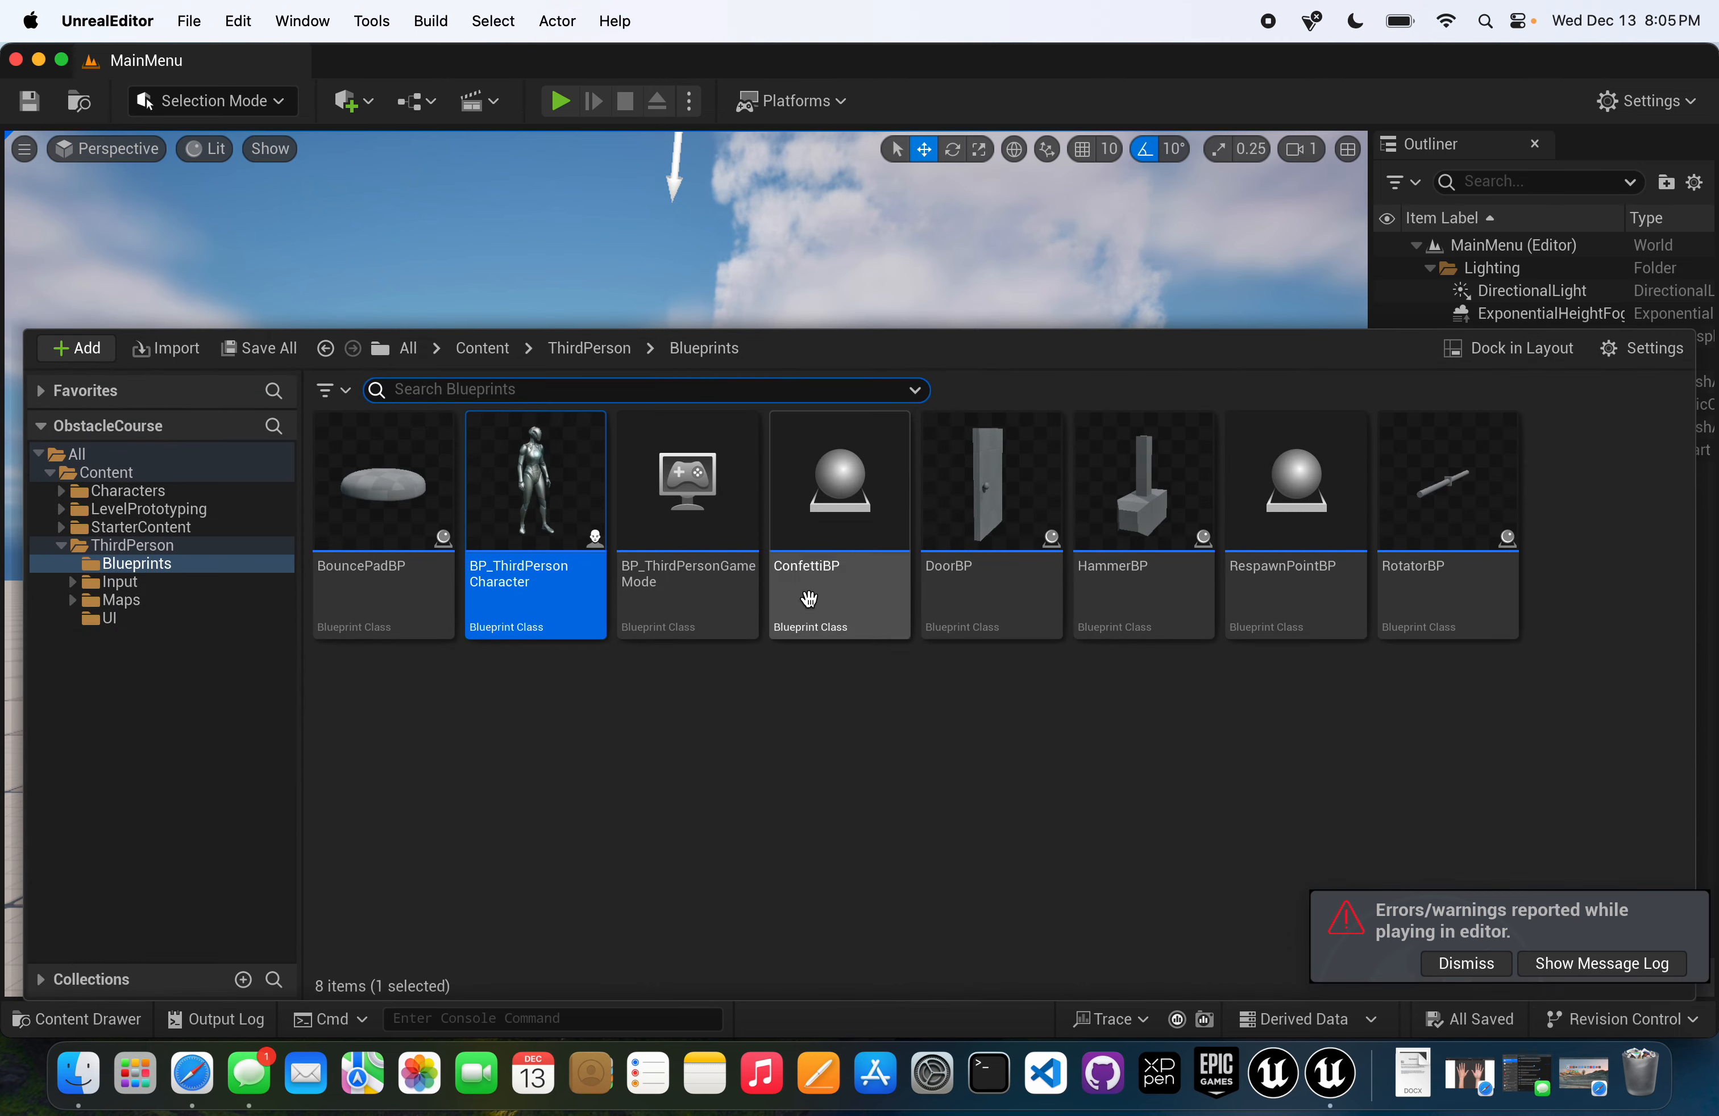
{"action": "double_click", "coordinate": [820, 533]}
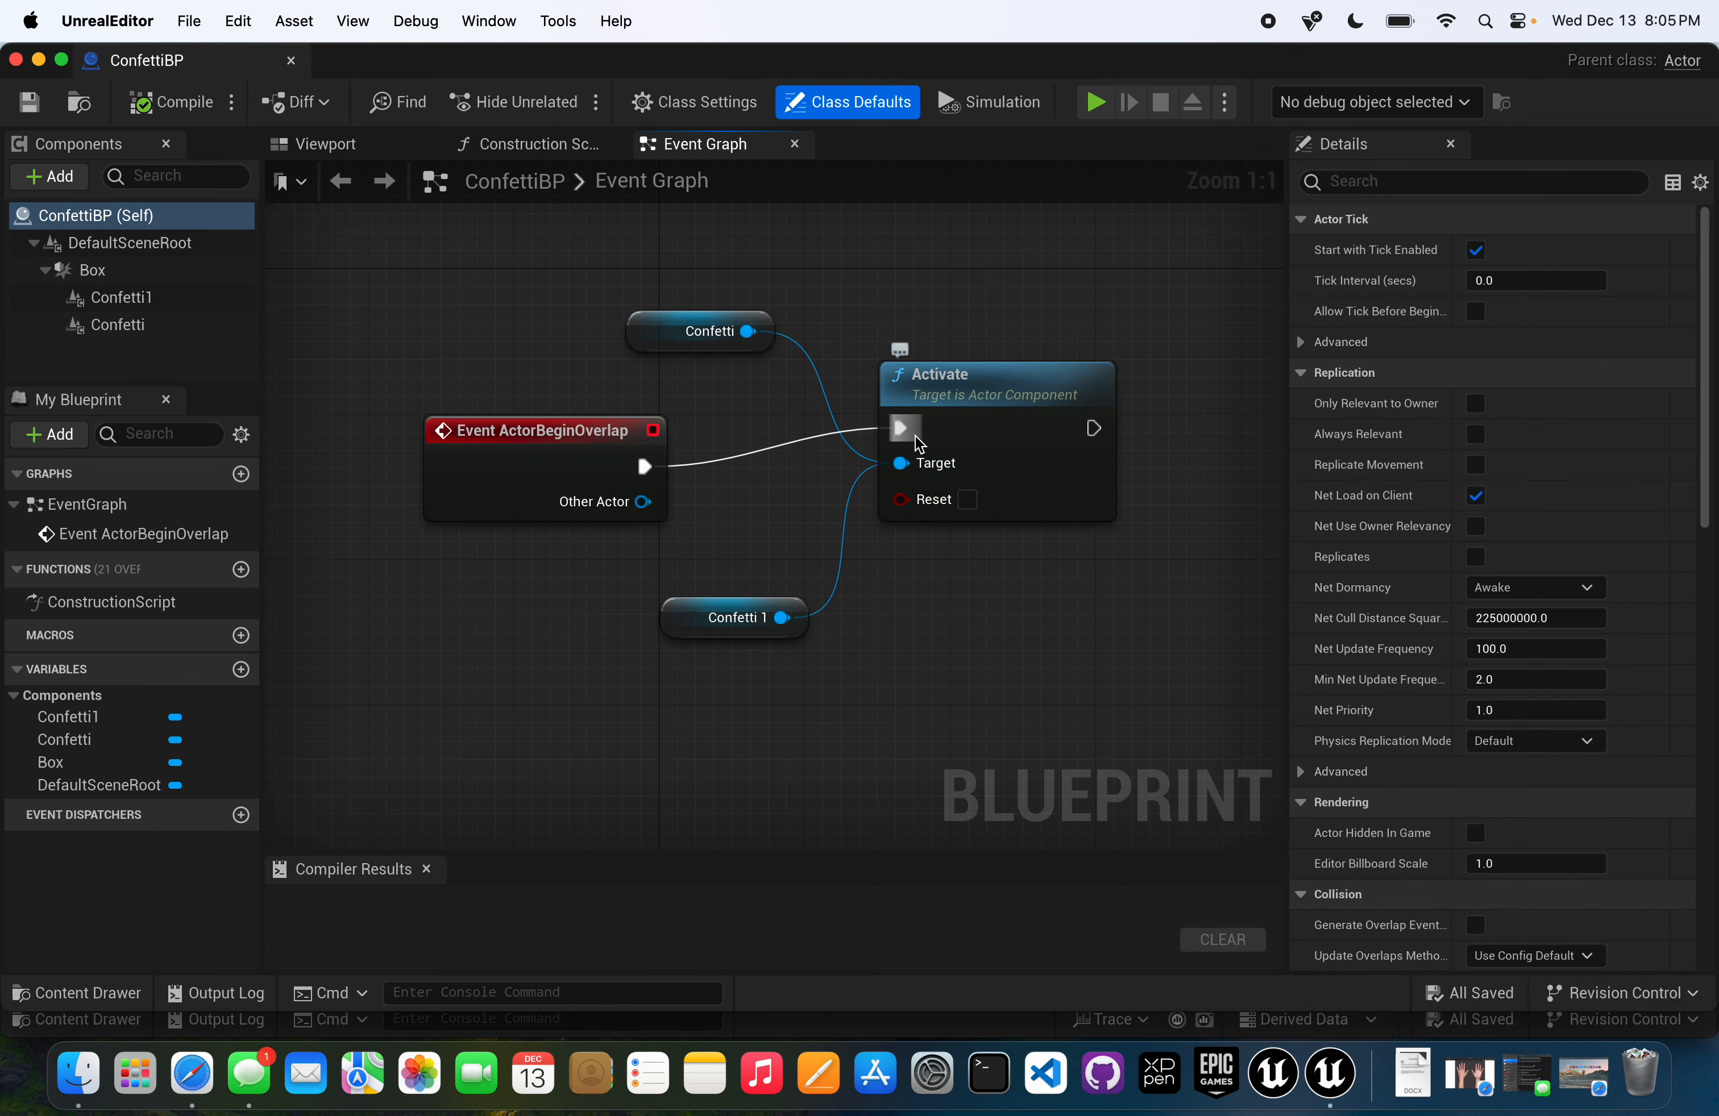
{"action": "left_click", "coordinate": [384, 144]}
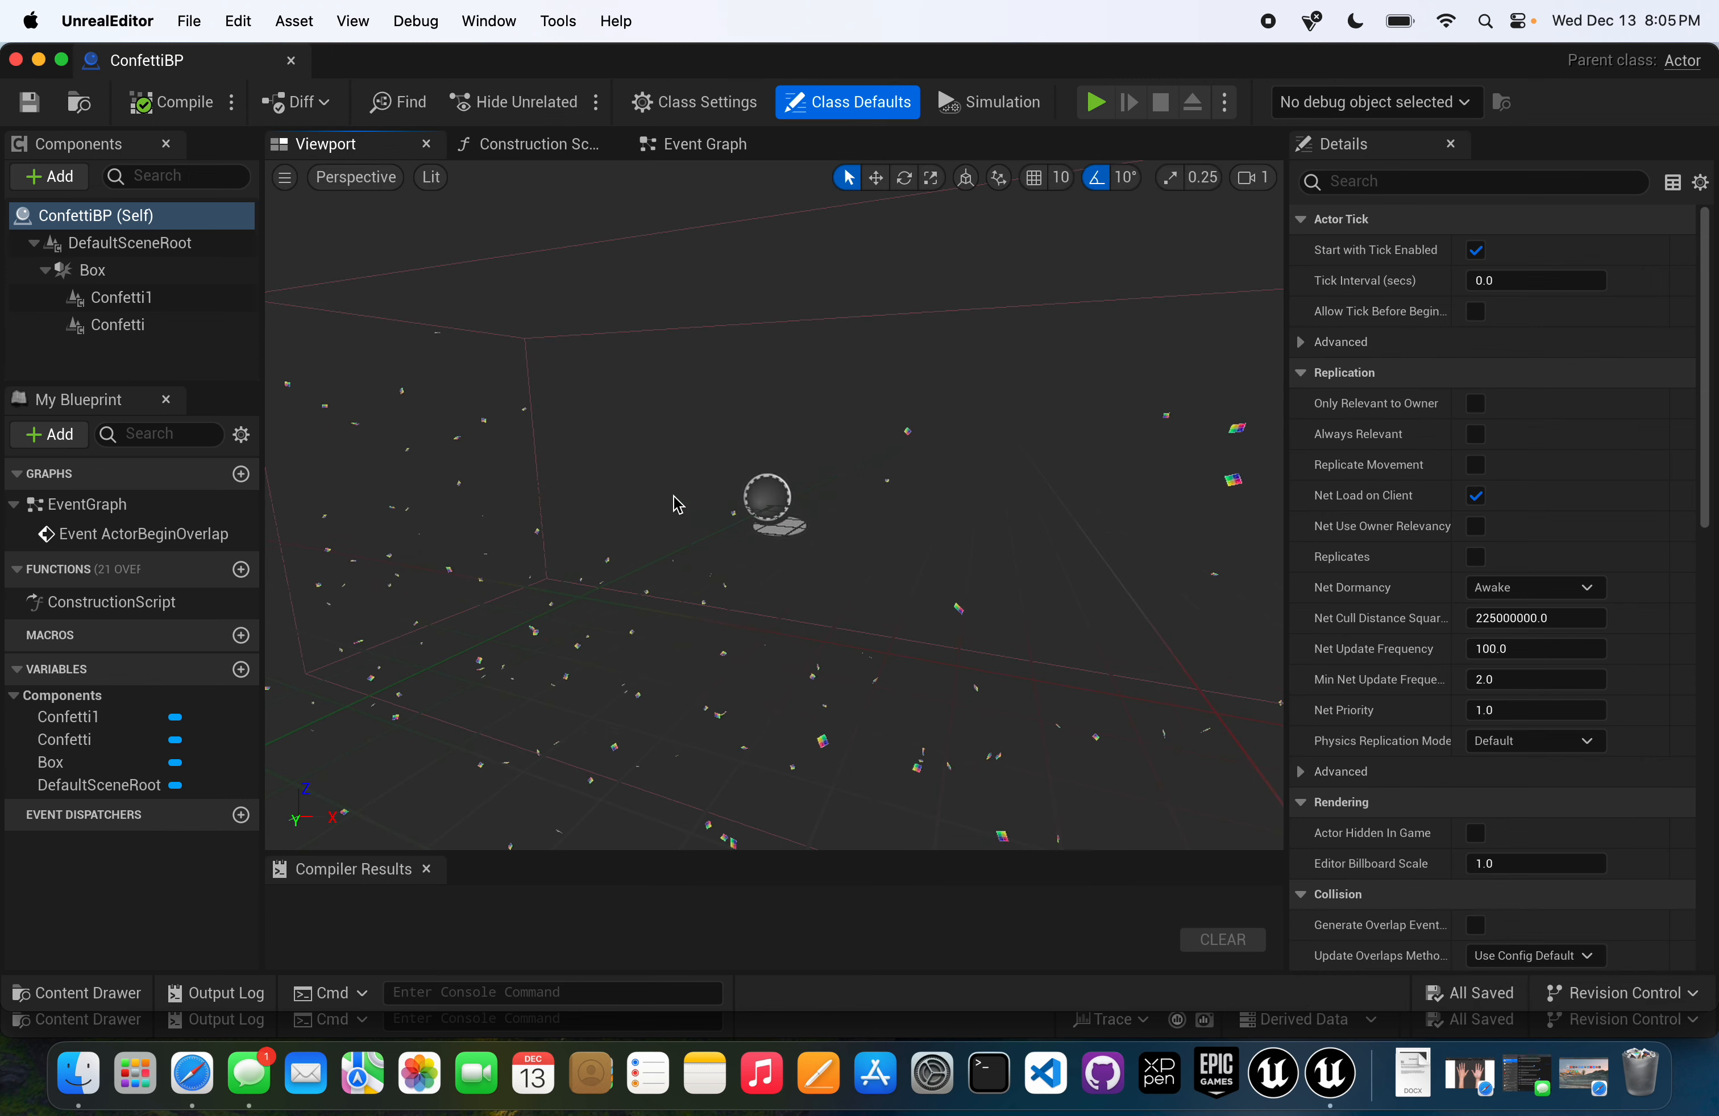
{"action": "left_click", "coordinate": [291, 61]}
- Open DoorBP and examine its event graph from the Open Door event through OpenDoorTimeline to Set Actor Relative Rotation
{"action": "left_click", "coordinate": [76, 1019]}
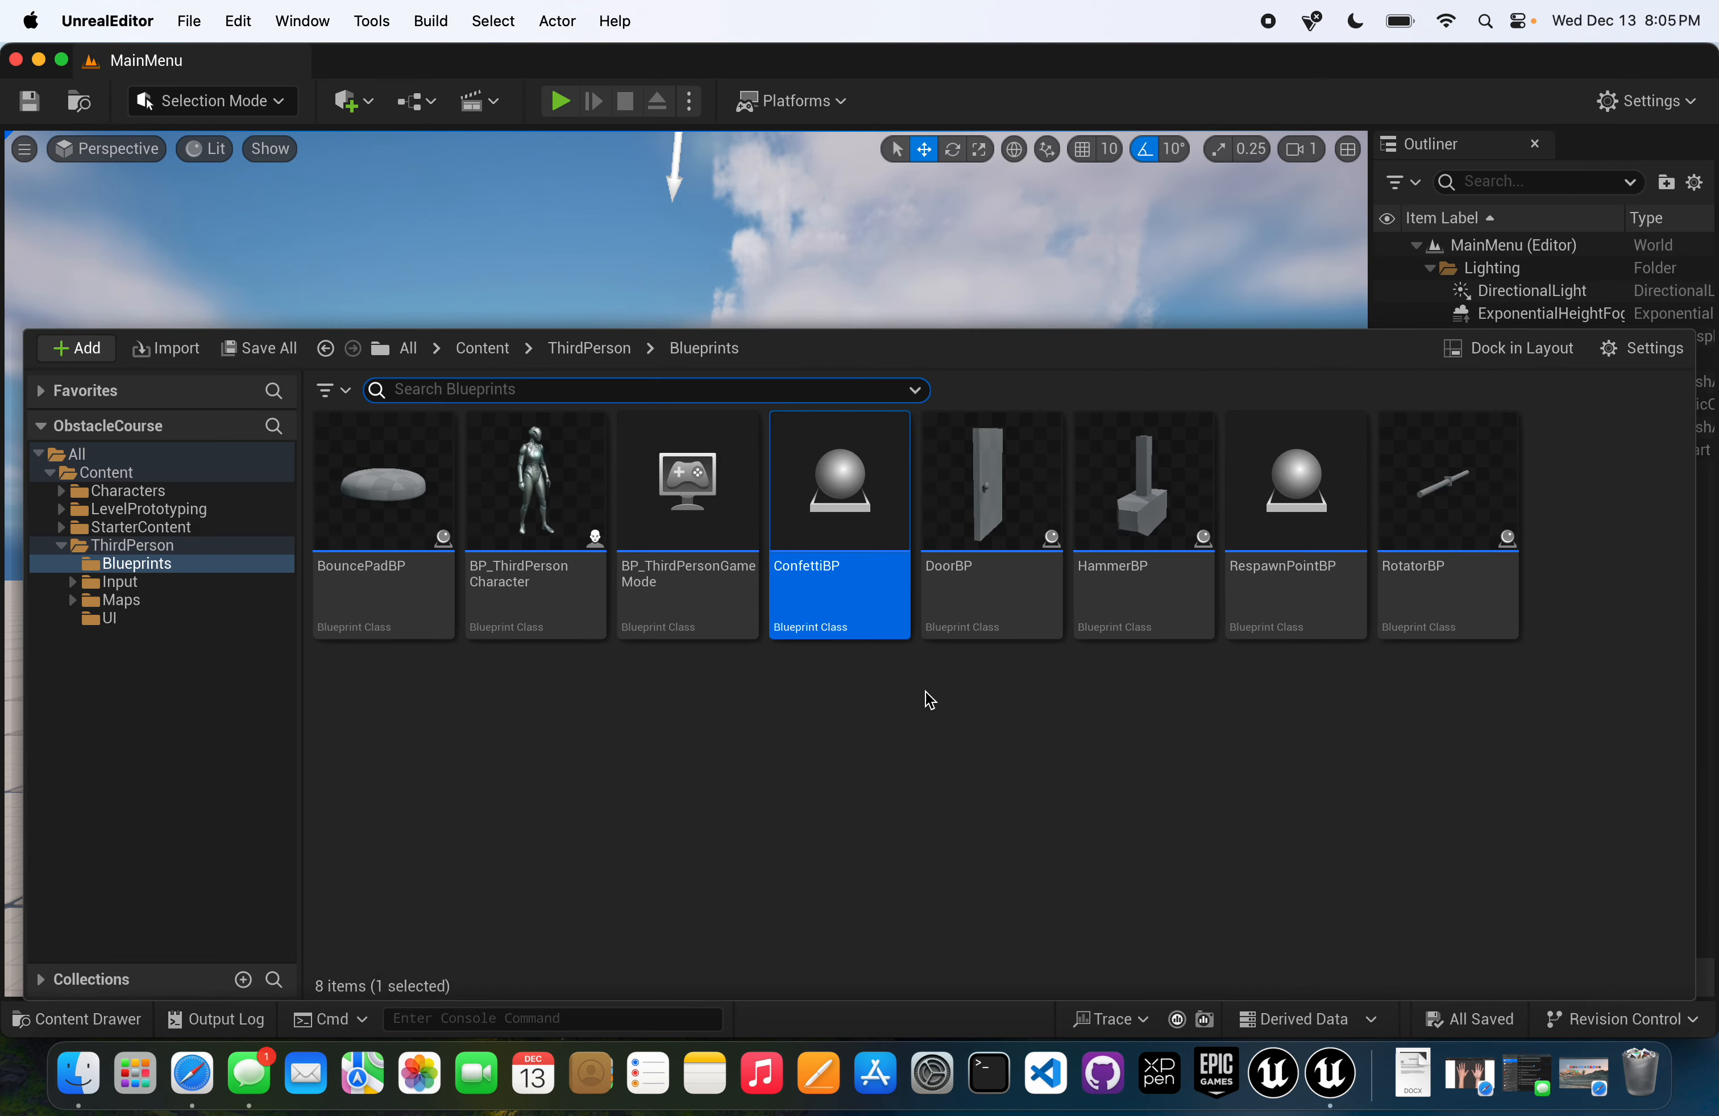
{"action": "left_click", "coordinate": [994, 511]}
{"action": "double_click", "coordinate": [994, 511]}
{"action": "scroll", "coordinate": [749, 690], "scroll_direction": "down", "scroll_amount": 1}
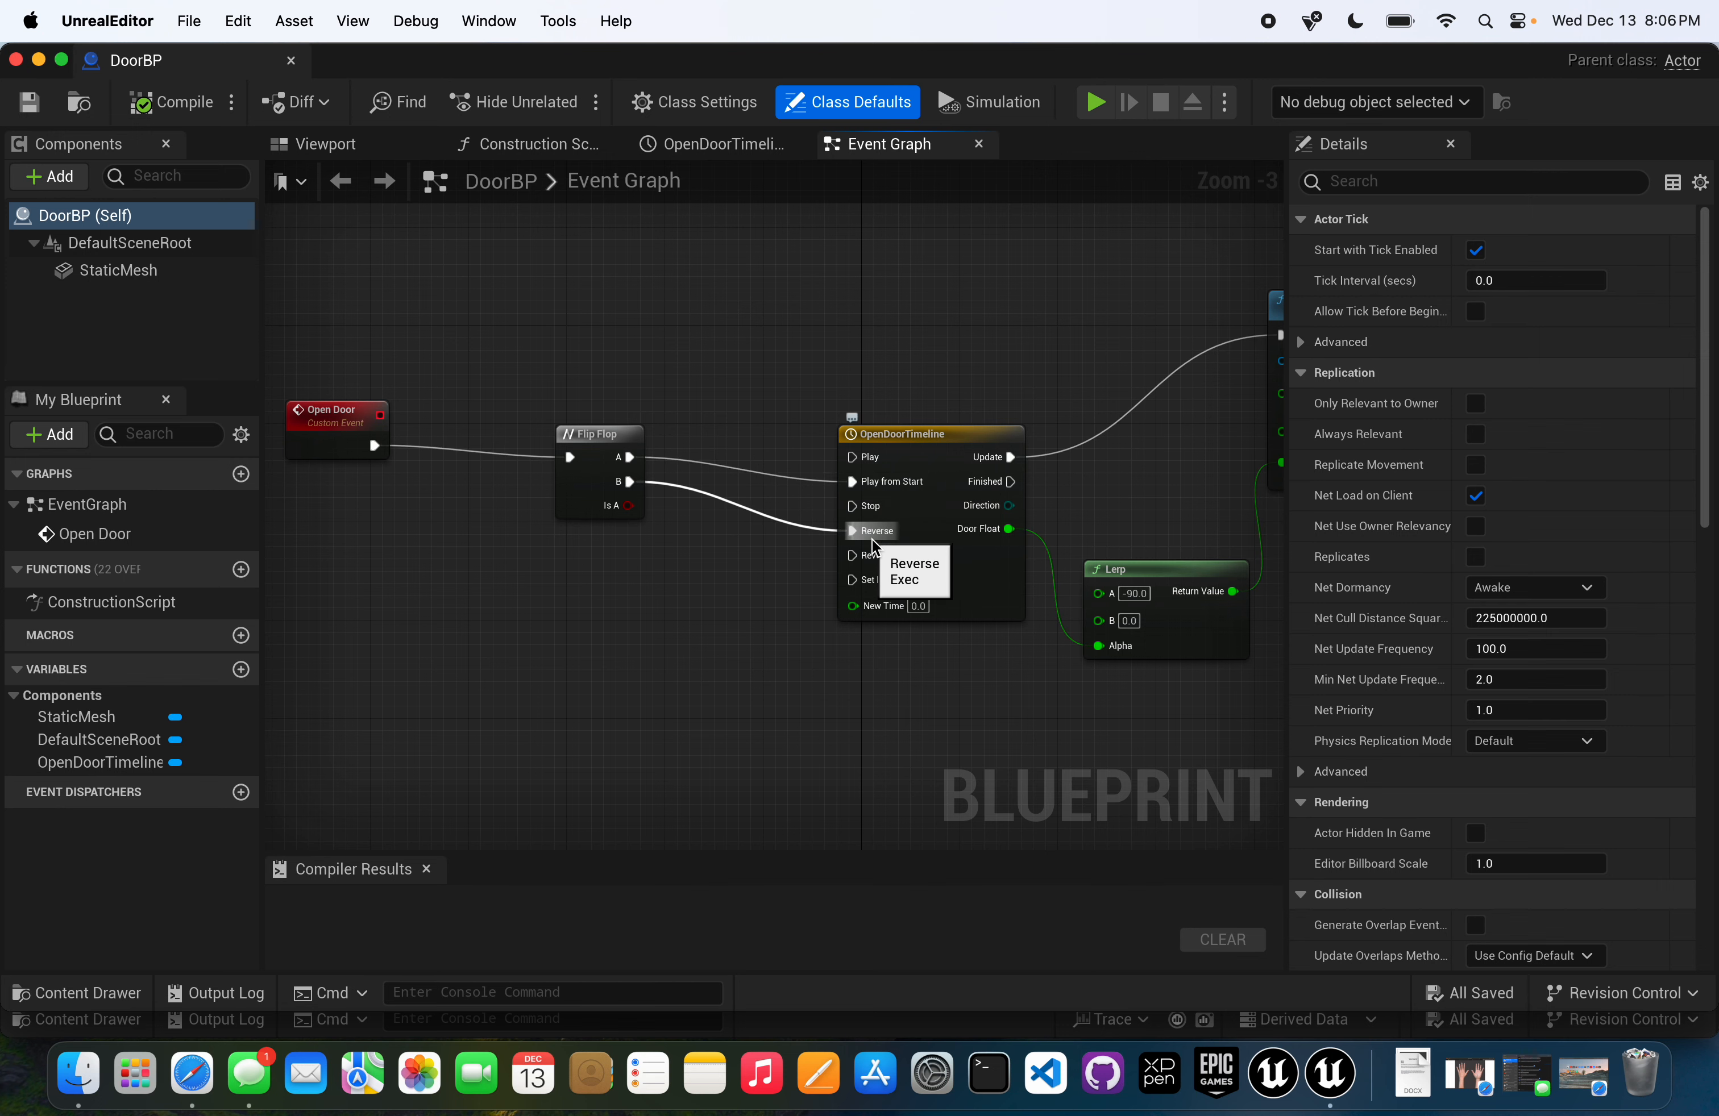
{"action": "right_click_drag", "start_coordinate": [802, 622], "coordinate": [710, 613]}
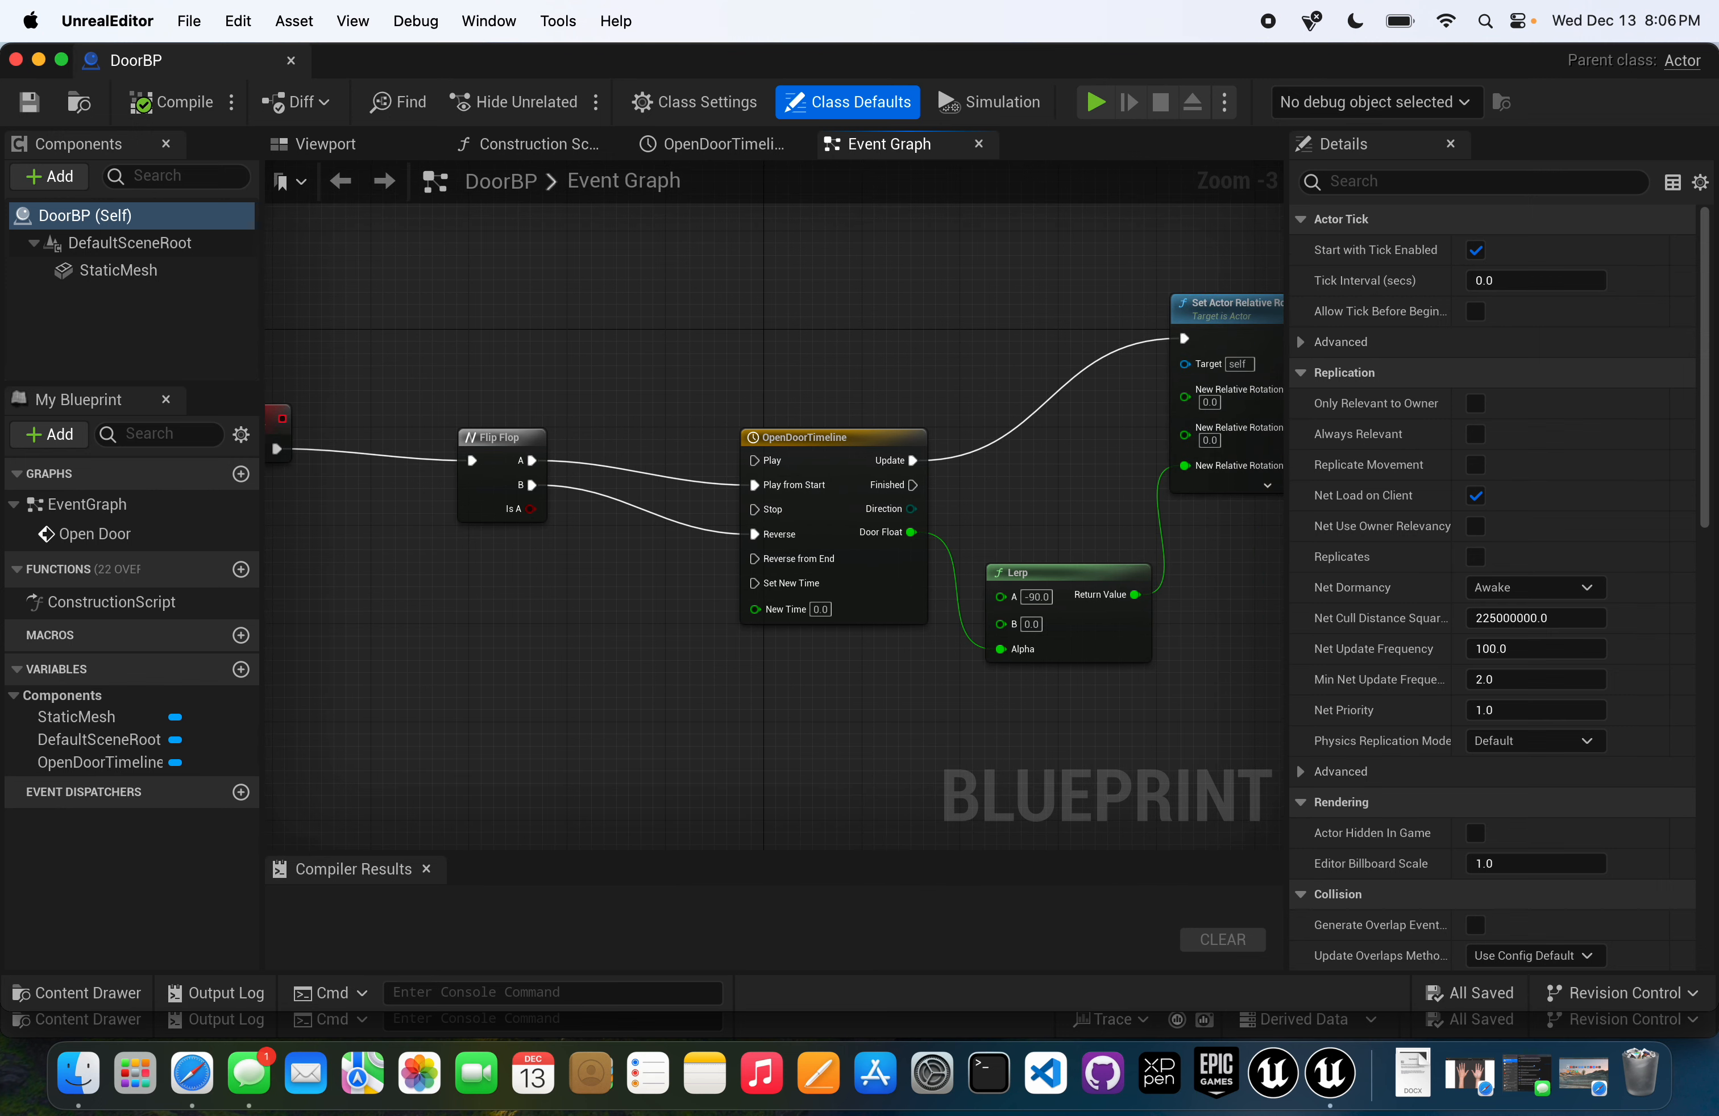
{"action": "right_click_drag", "start_coordinate": [910, 756], "coordinate": [586, 759]}
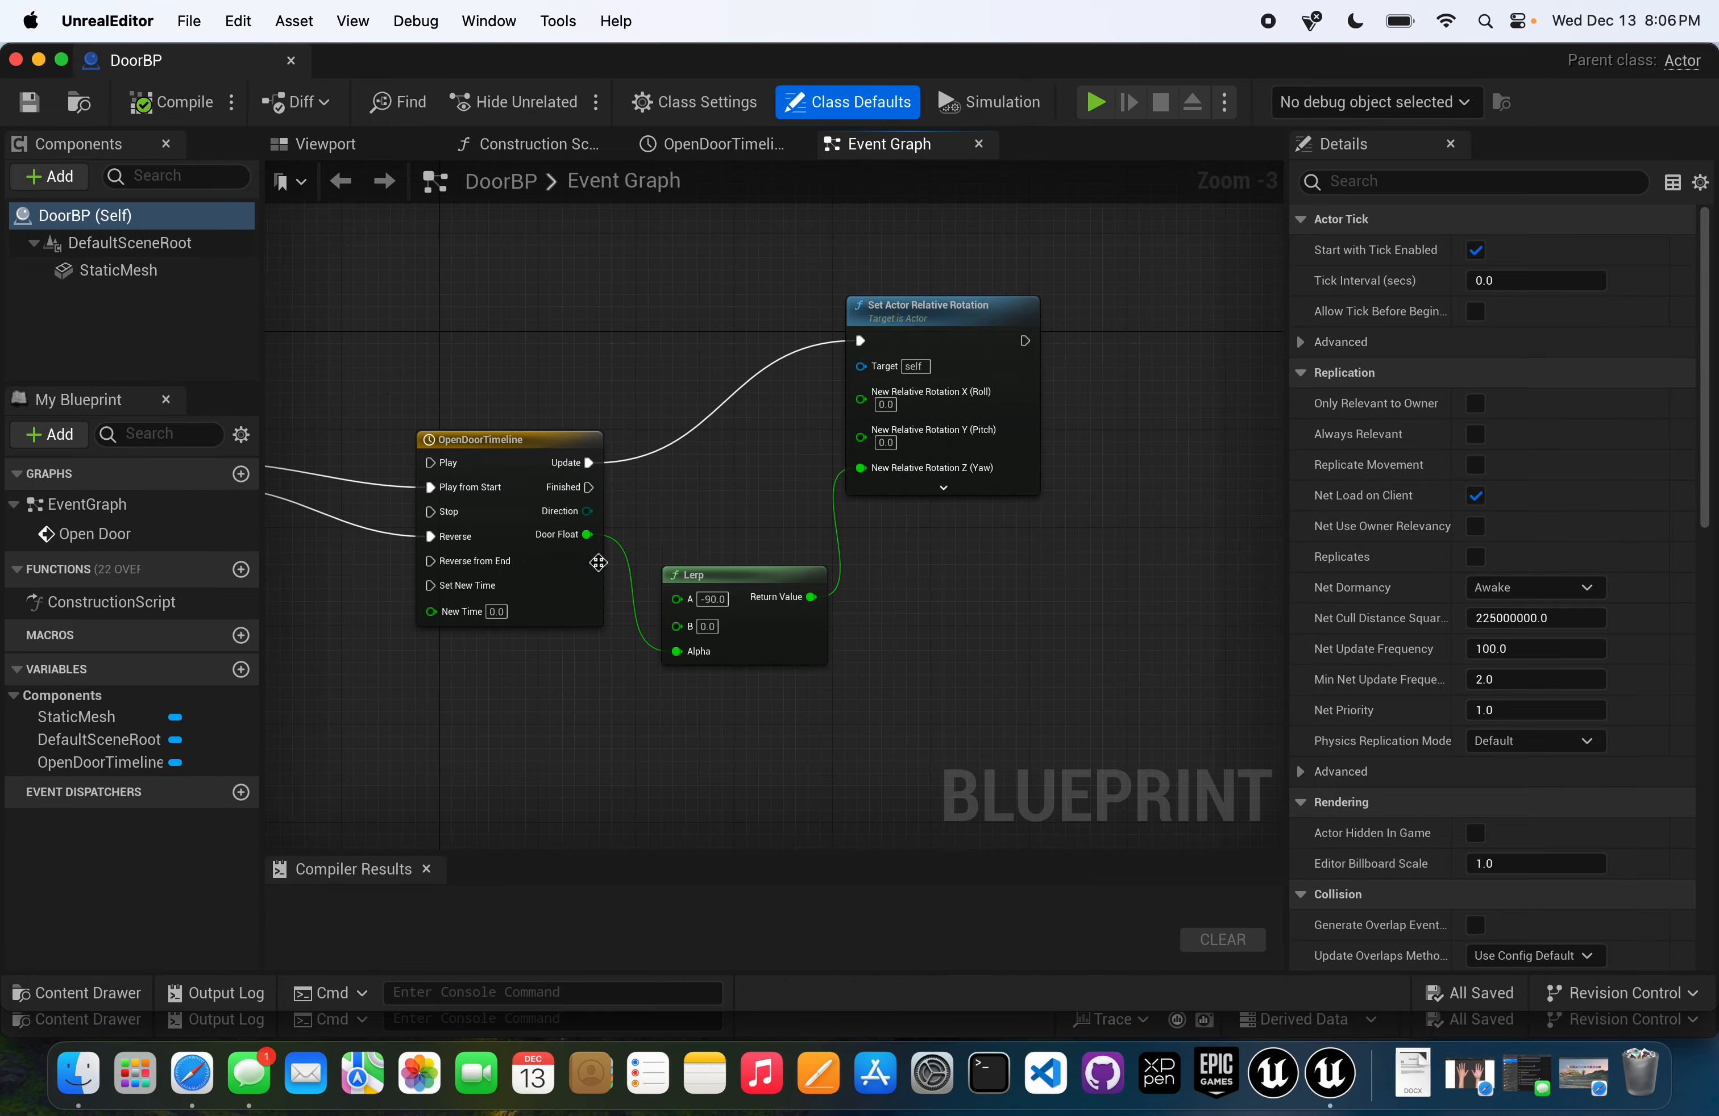